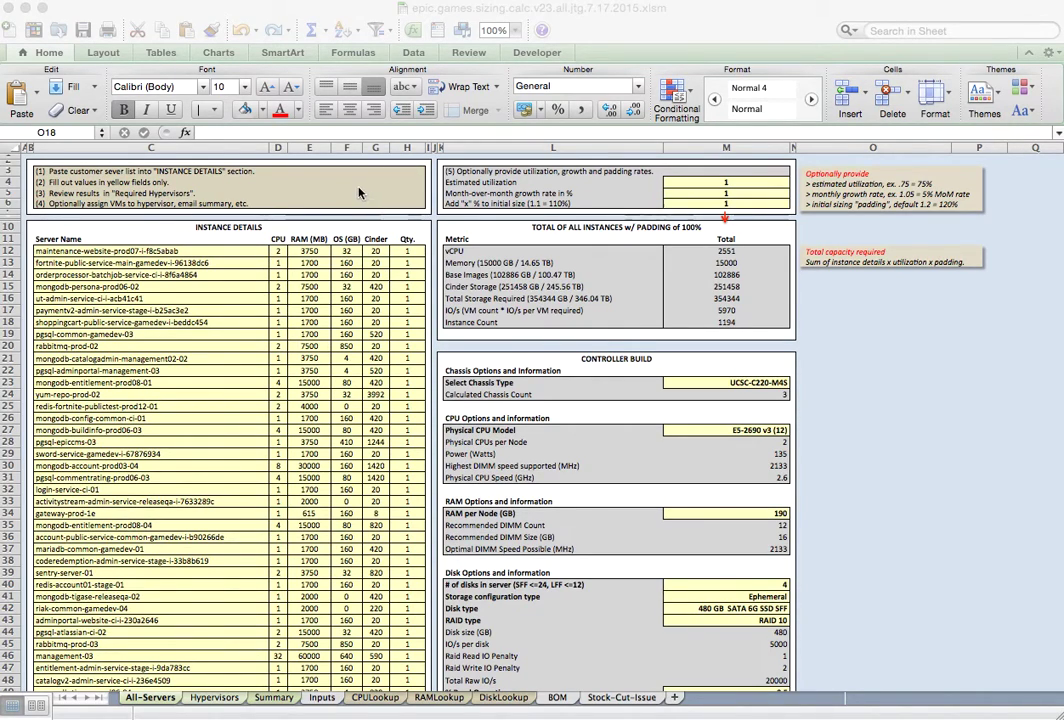
# - Review the numbered usage instructions above the instance list and the note on optional rates
pyautogui.click(105, 178)
pyautogui.click(106, 176)
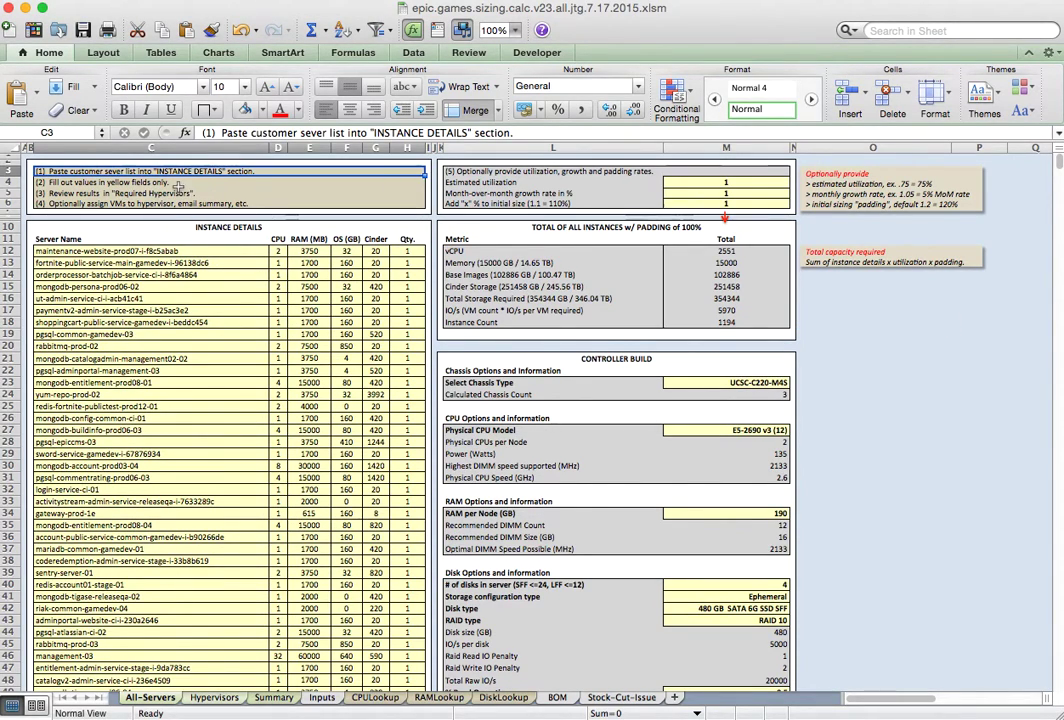
pyautogui.click(178, 186)
pyautogui.click(880, 172)
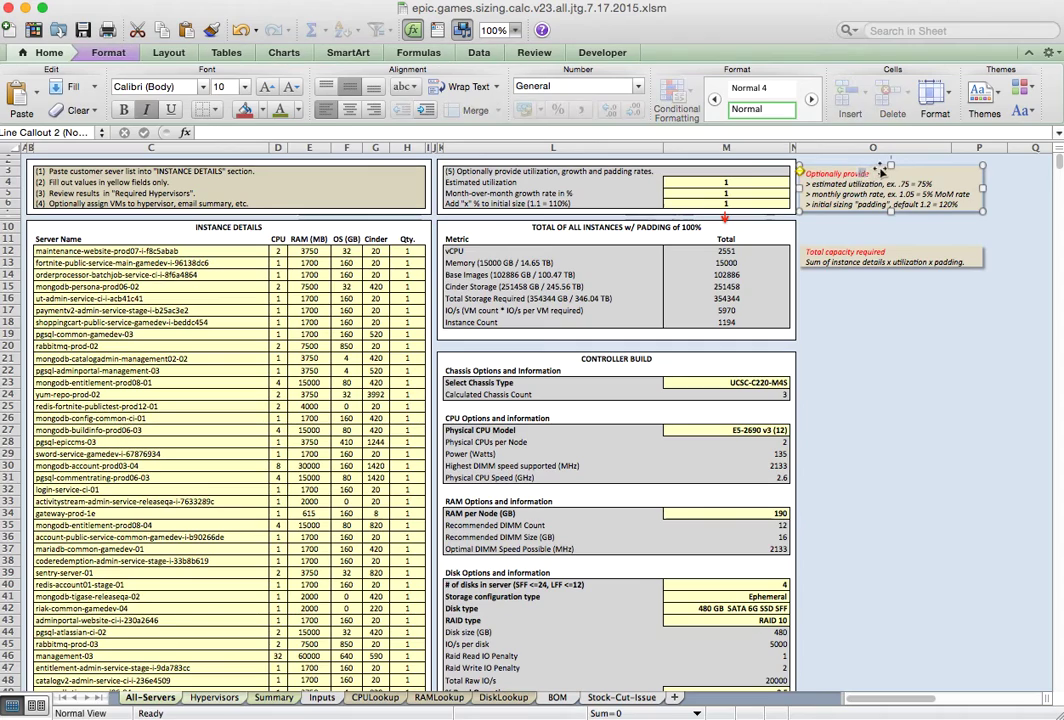
pyautogui.click(246, 177)
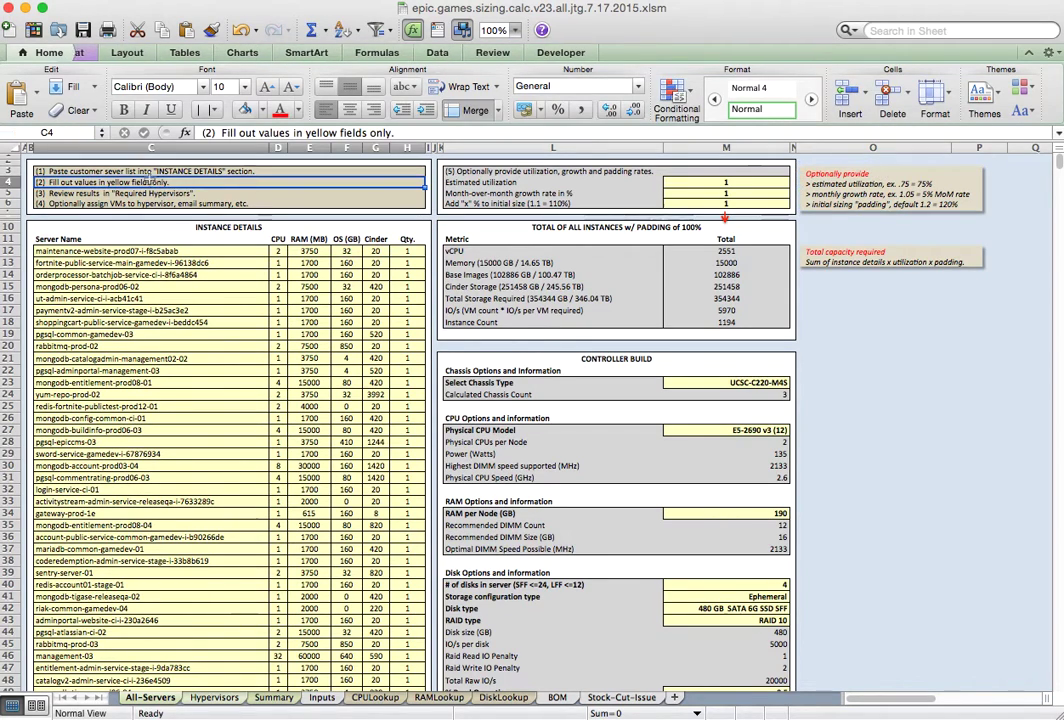
pyautogui.press('Up')
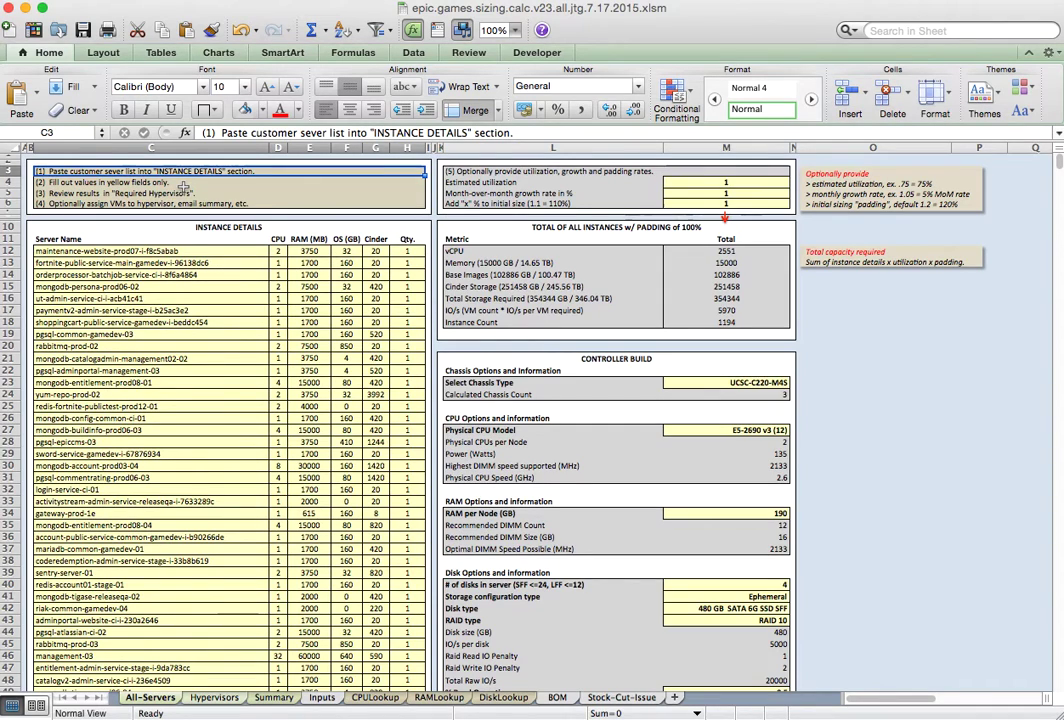
# - Examine the INSTANCE DETAILS section's server name, CPU, RAM, OS, Cinder and quantity columns
pyautogui.click(160, 251)
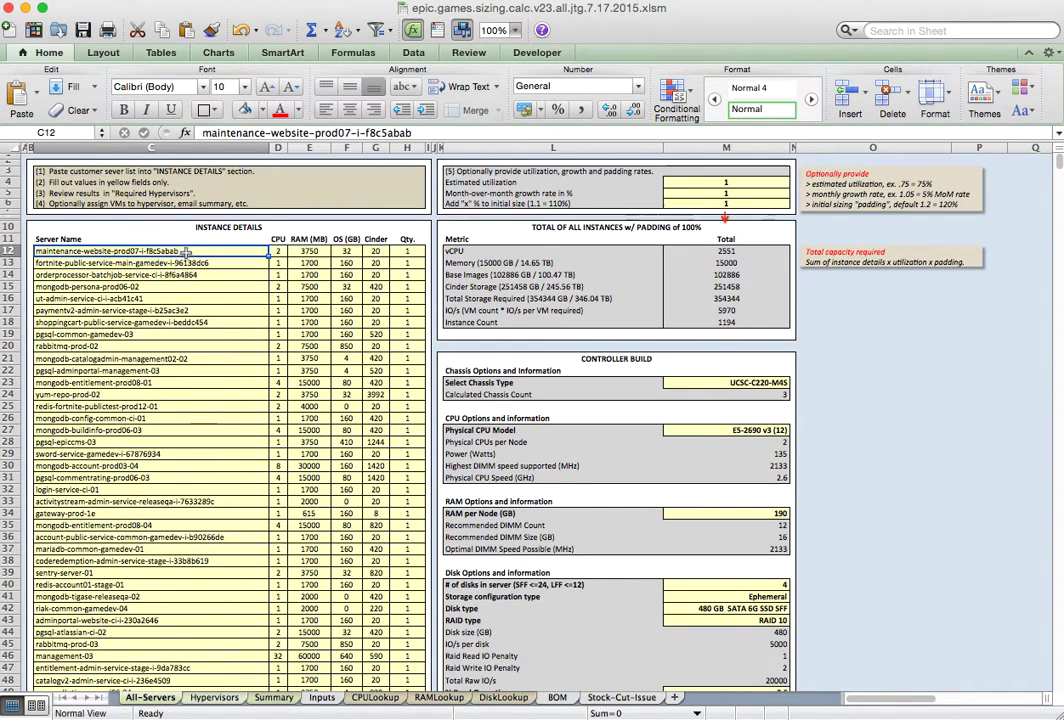
pyautogui.click(348, 276)
pyautogui.press('Right')
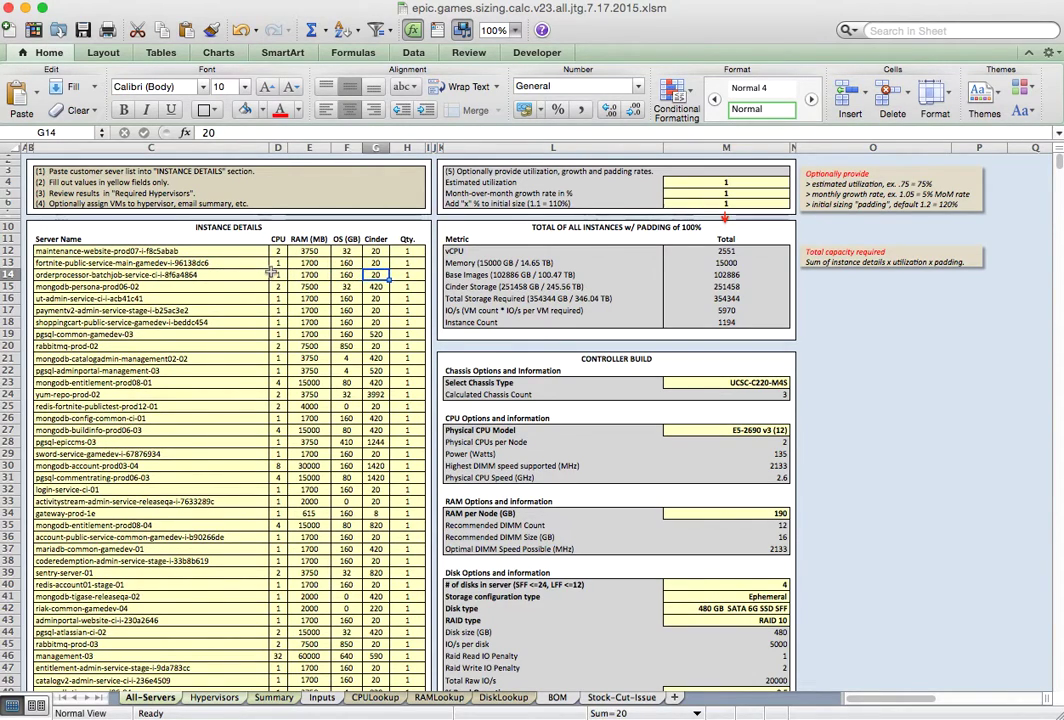
pyautogui.click(175, 254)
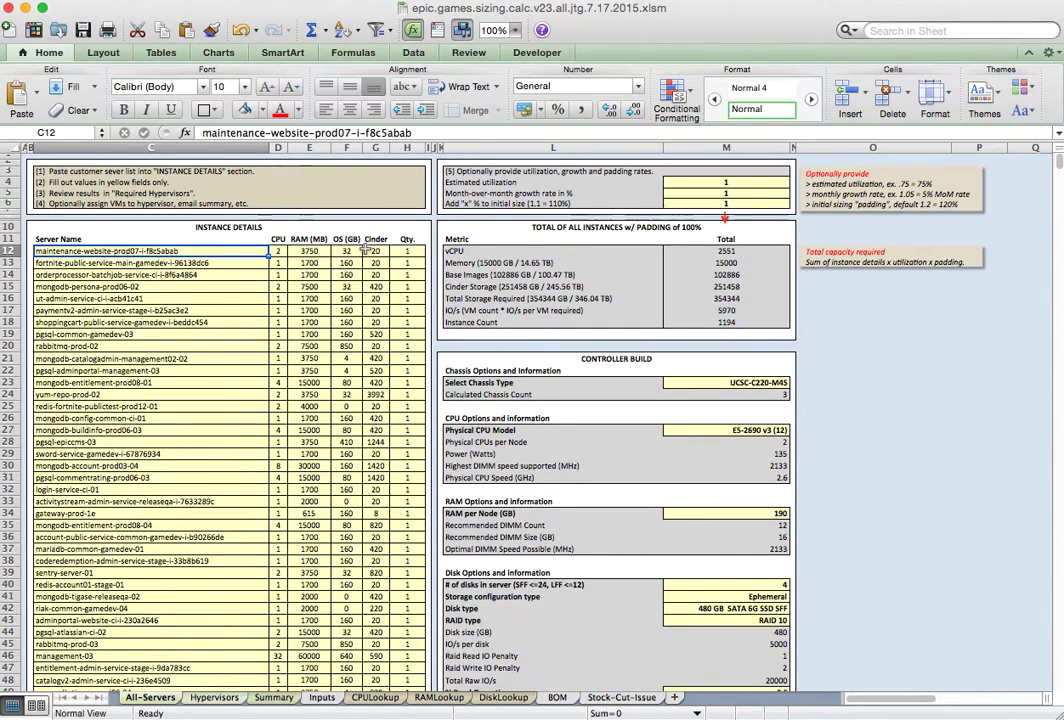
pyautogui.click(400, 252)
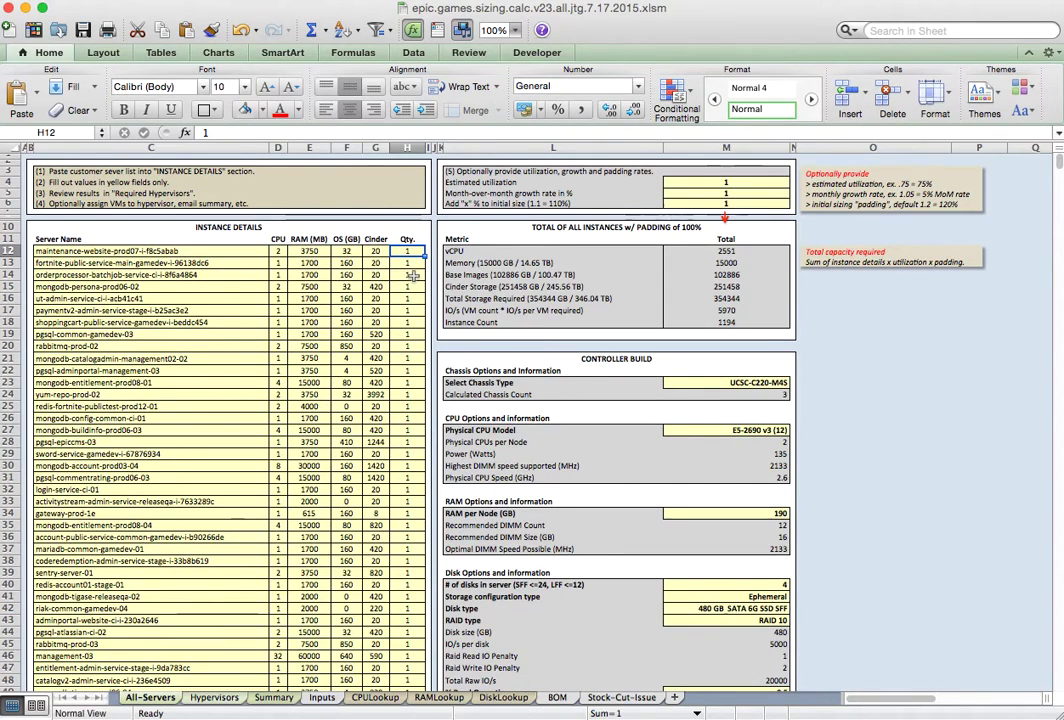
# - Review the optional estimated utilization, month-over-month growth and initial size padding fields
pyautogui.click(492, 173)
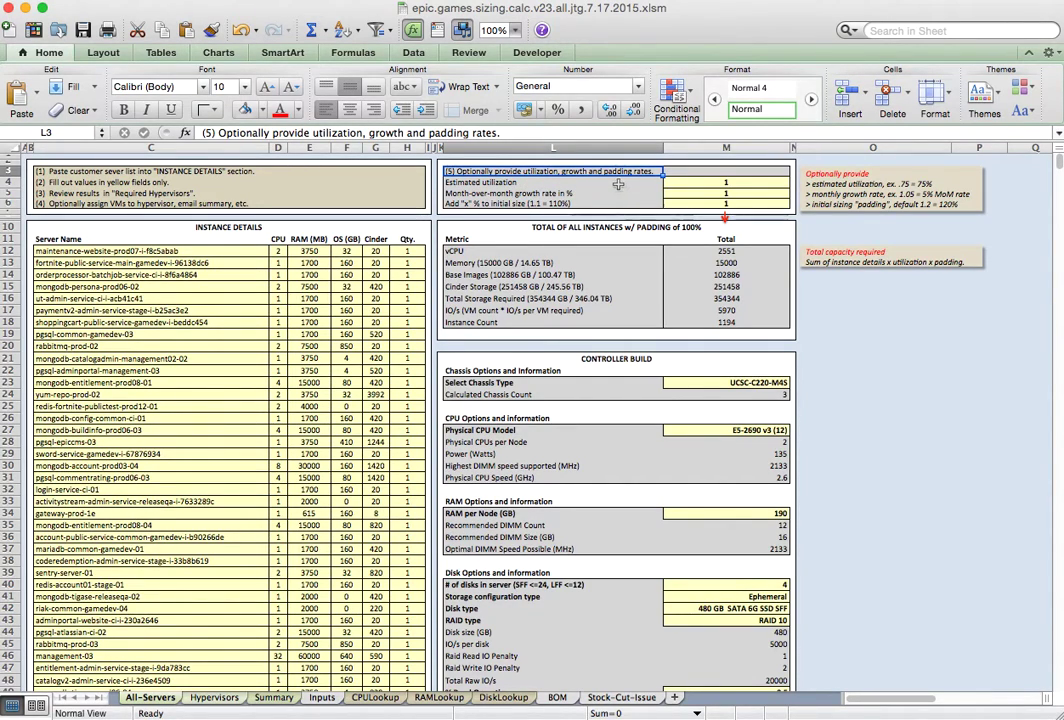
pyautogui.click(717, 183)
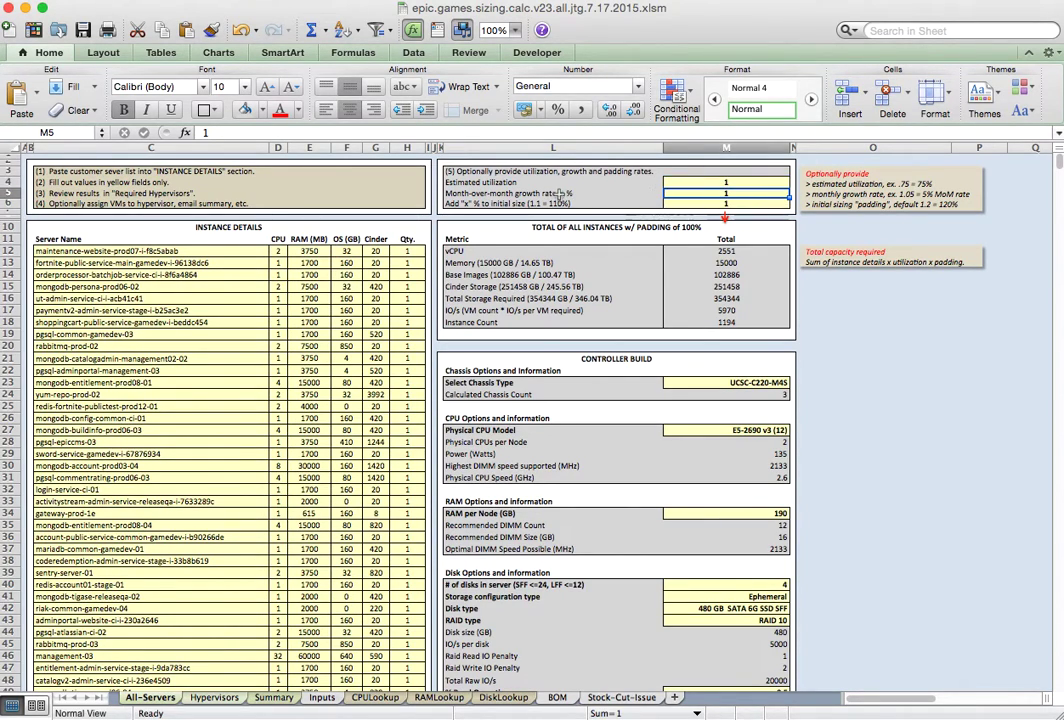
pyautogui.click(629, 193)
pyautogui.click(740, 193)
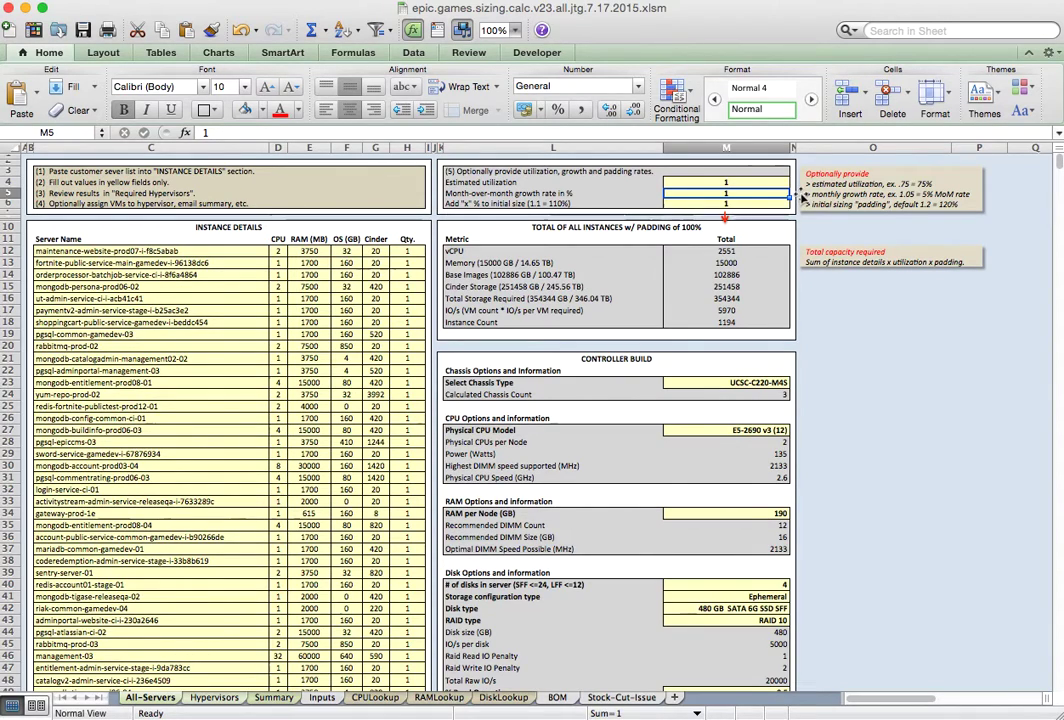
pyautogui.click(675, 202)
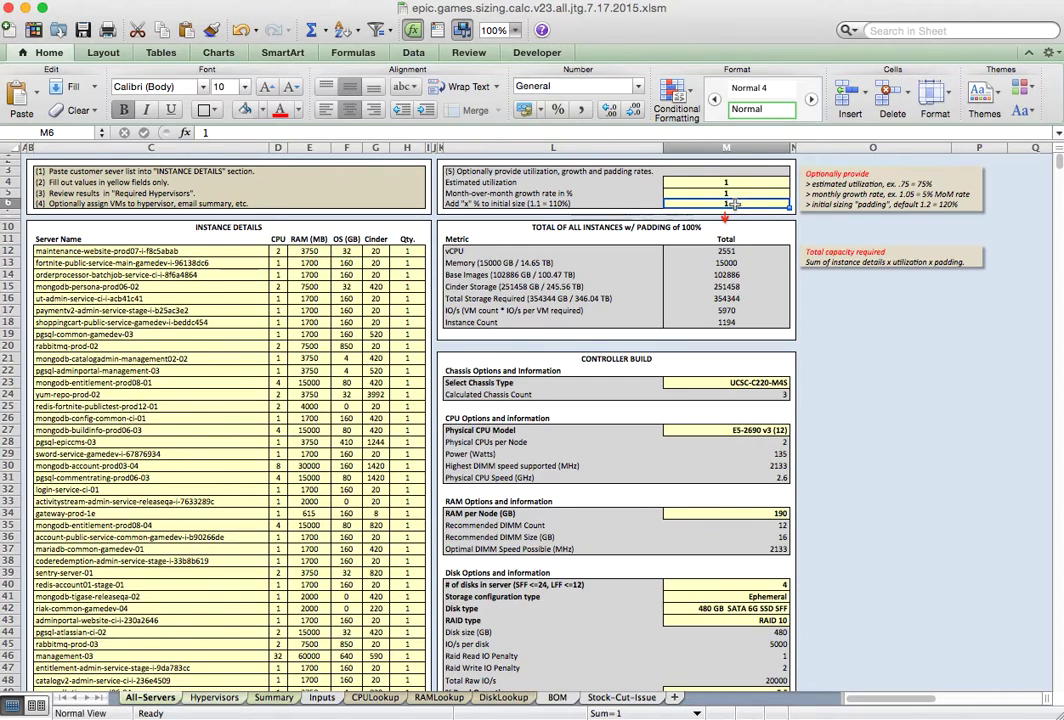
# - Inspect the formulas for vCPU, base images, total storage, IO/s and instance count in the totals of all instances
pyautogui.click(738, 253)
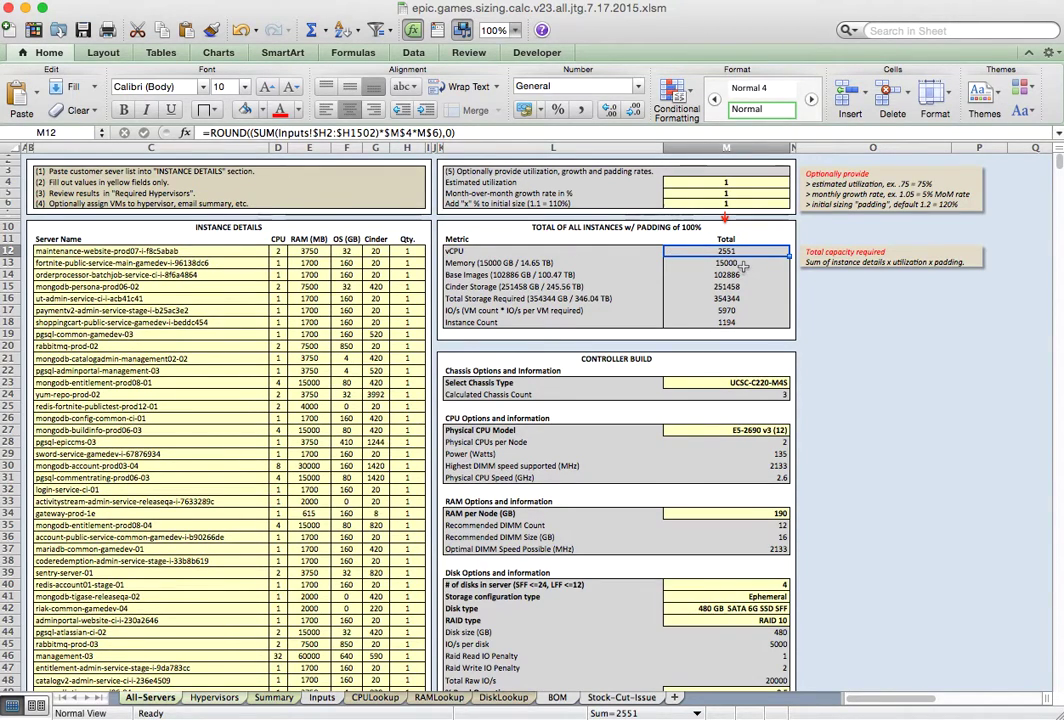
pyautogui.press('Down')
pyautogui.press('Down')
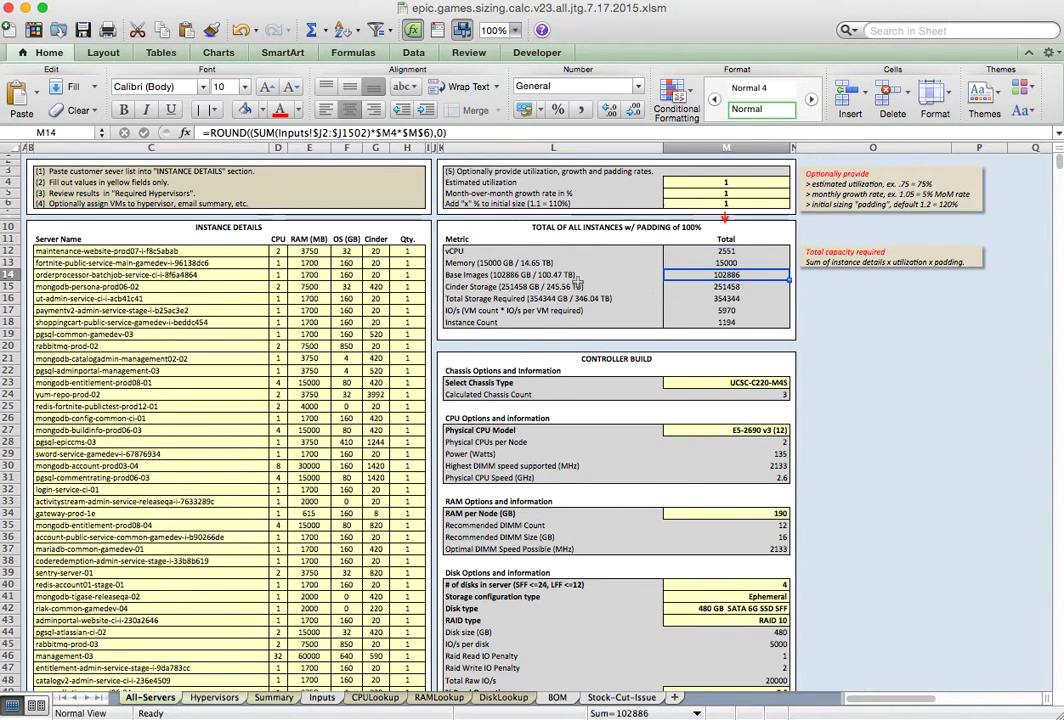
pyautogui.click(726, 322)
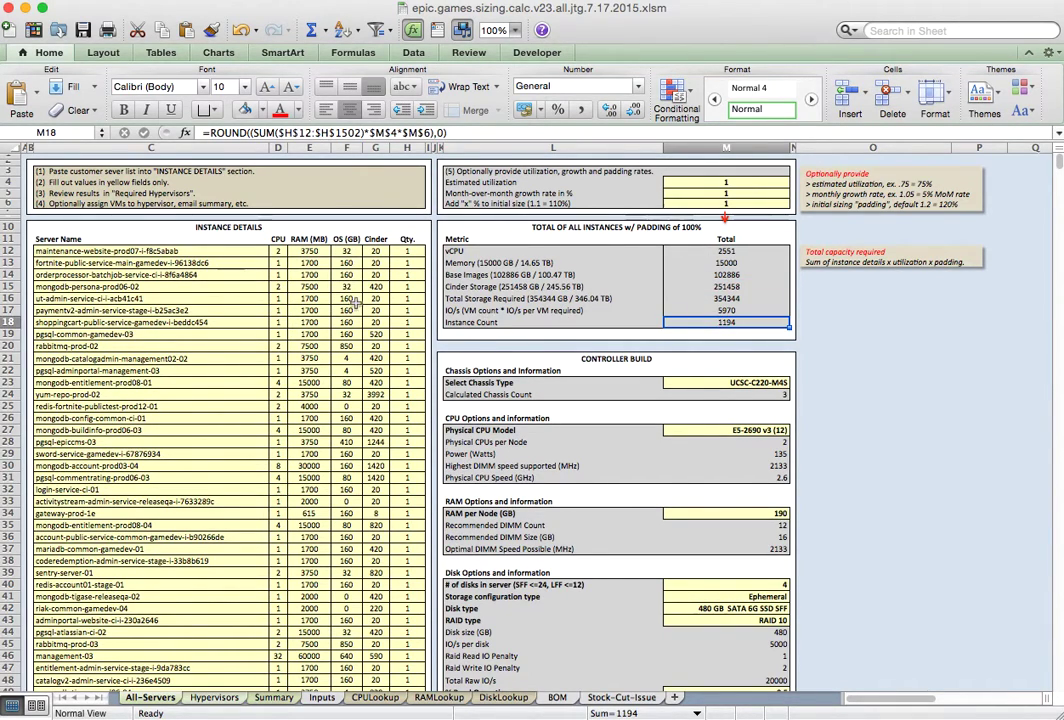
pyautogui.click(695, 271)
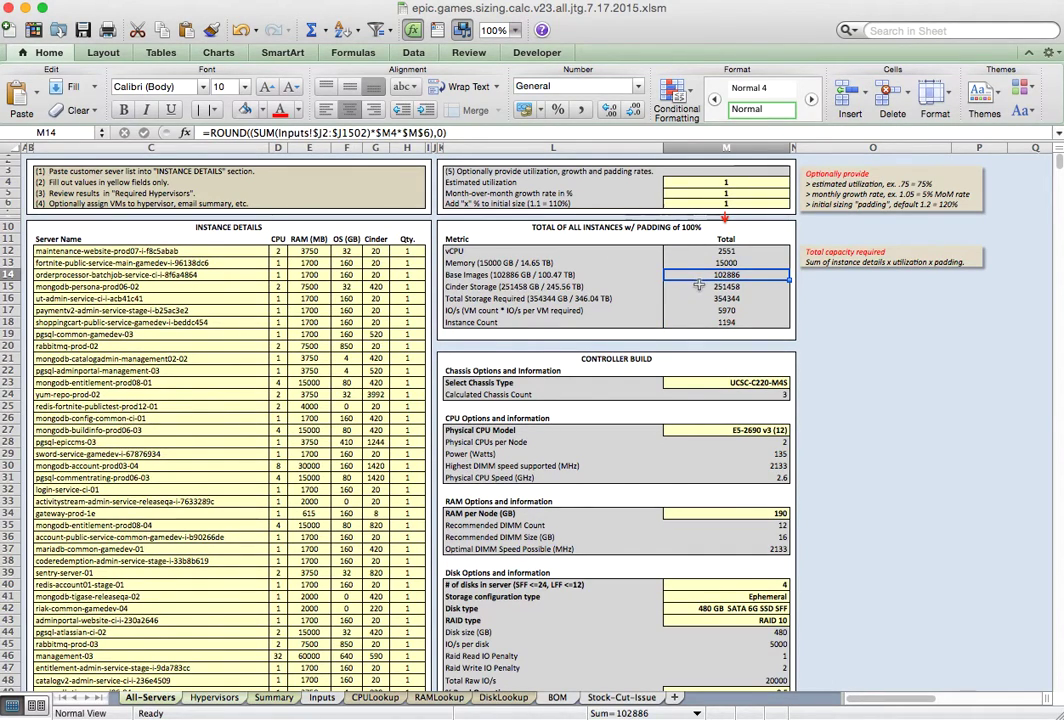
pyautogui.click(704, 298)
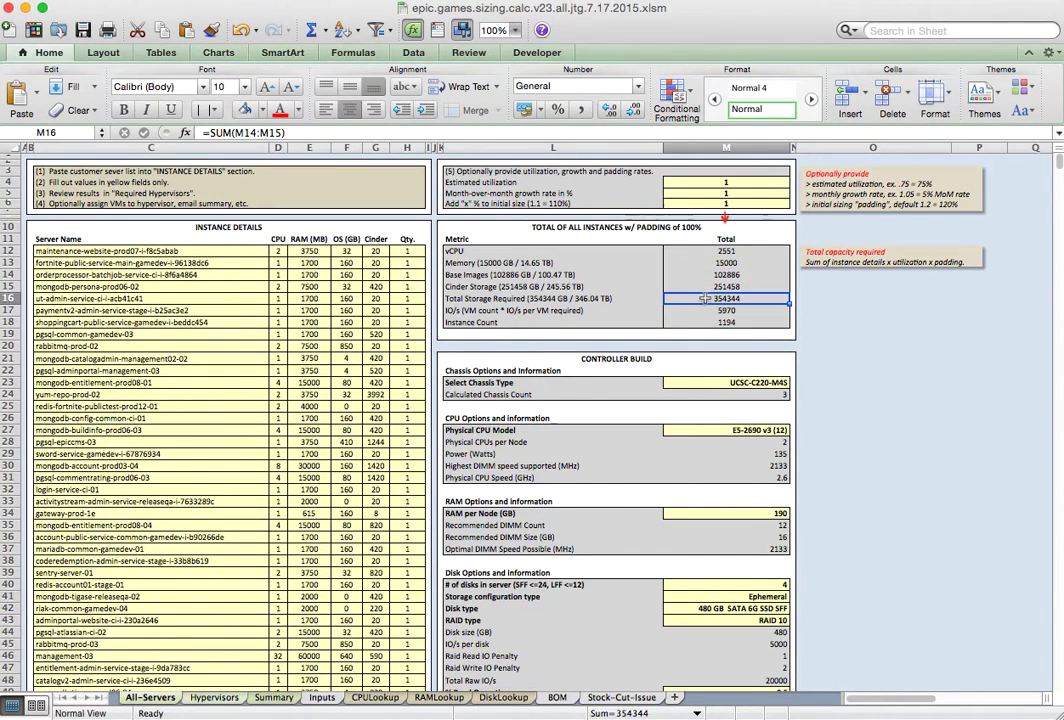
pyautogui.click(688, 309)
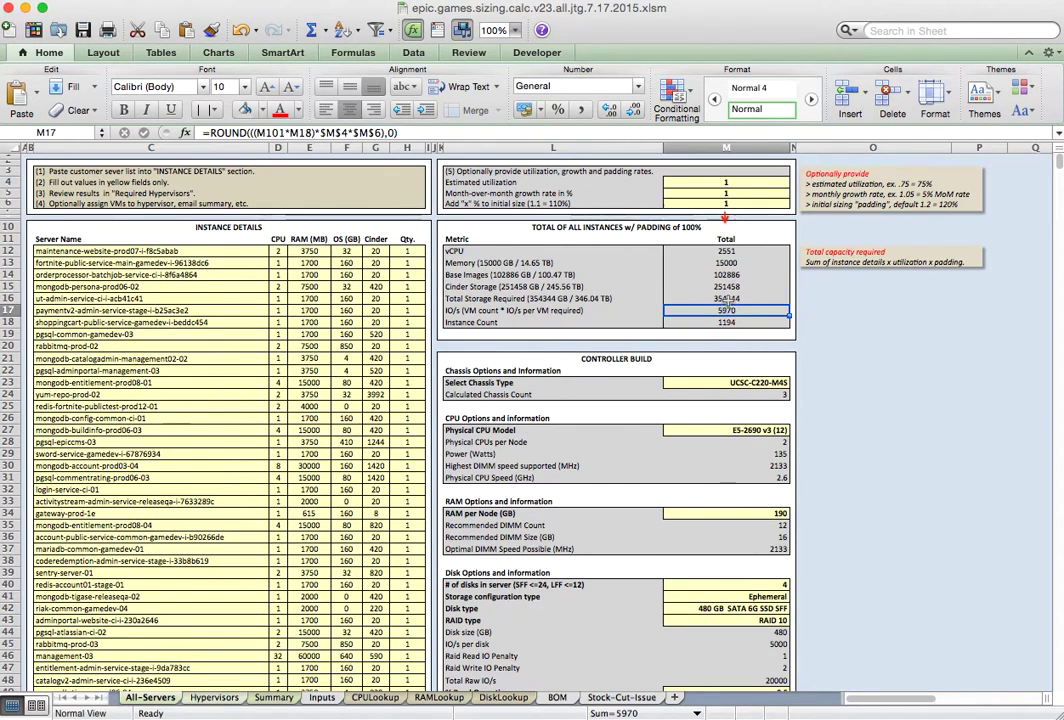
pyautogui.press('Up')
pyautogui.press('Down')
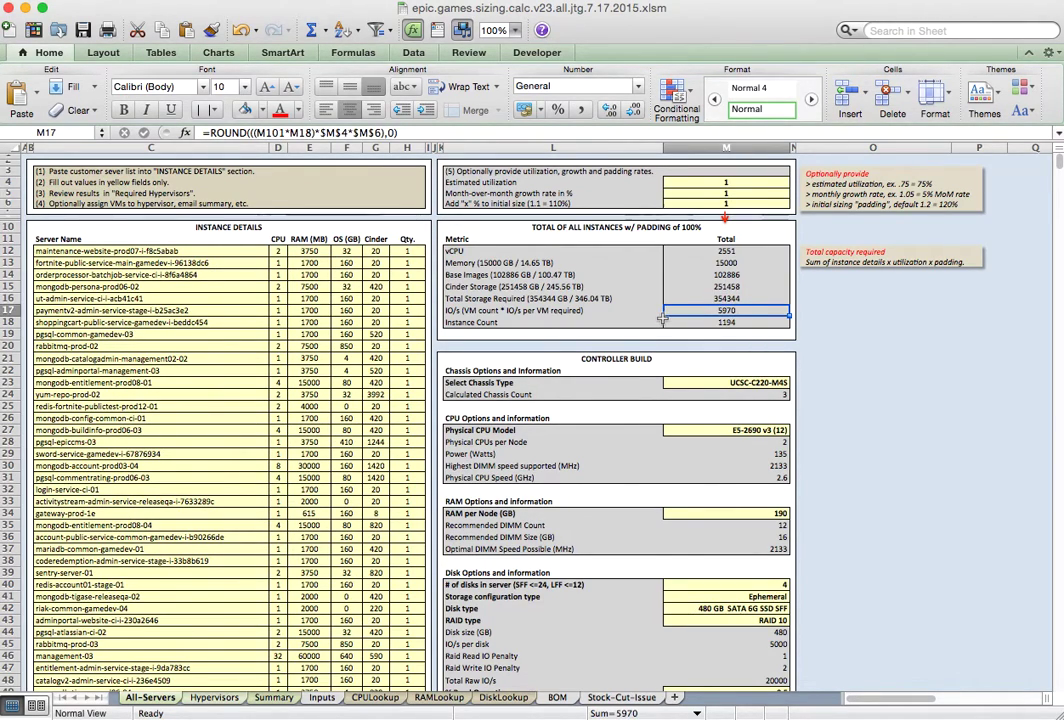
# - Select UCSC-C220-M4S as the chassis type in the CONTROLLER BUILD section
pyautogui.scroll(-3, 661, 321)
pyautogui.scroll(-2, 661, 321)
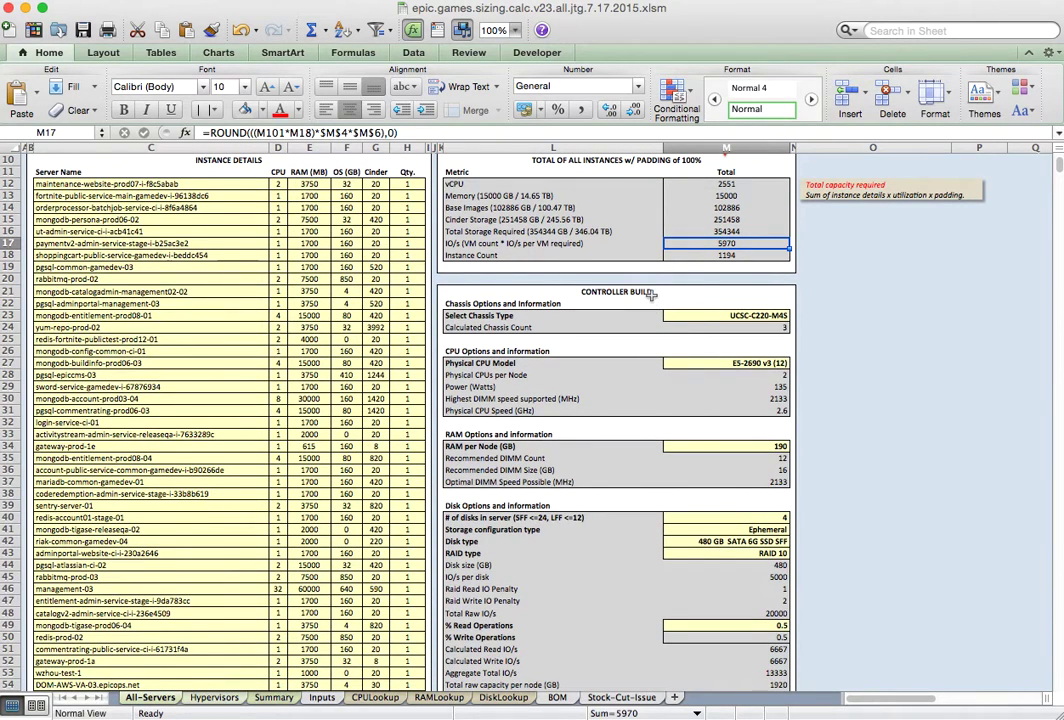
pyautogui.click(665, 292)
pyautogui.click(692, 318)
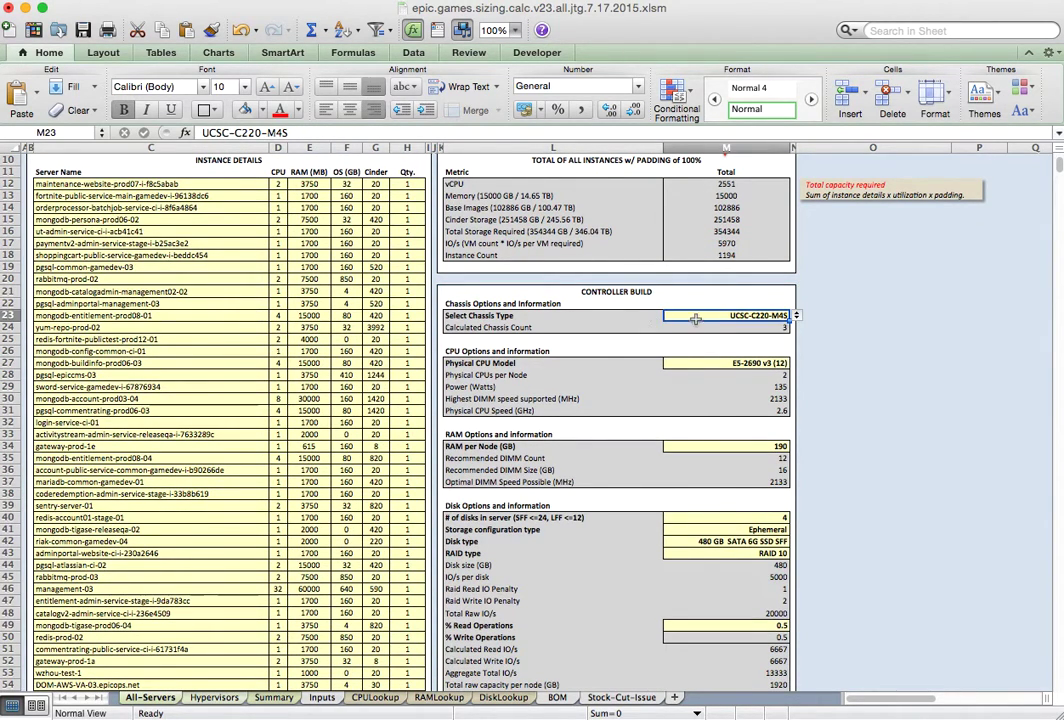
pyautogui.click(797, 317)
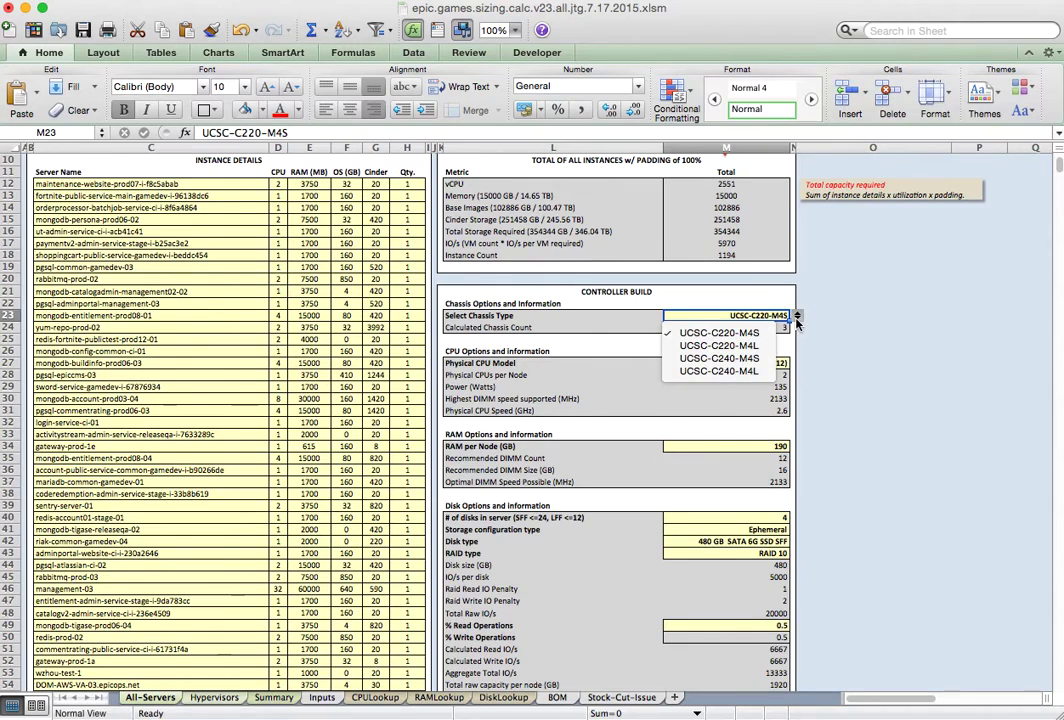
pyautogui.click(719, 332)
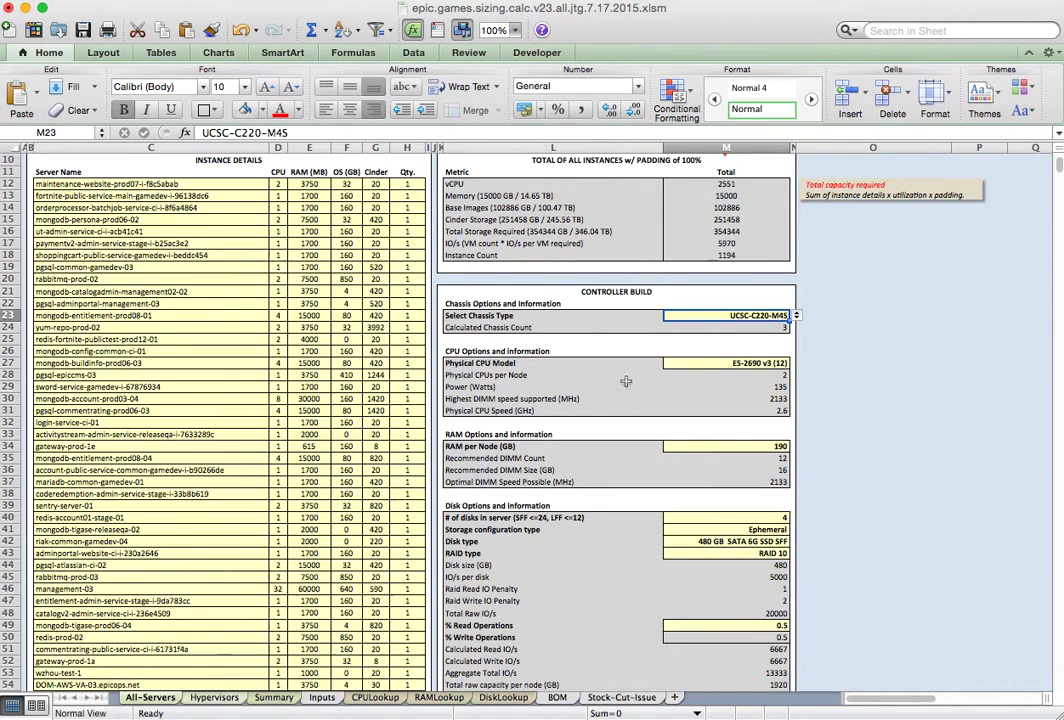
# - Check the chassis type list on the Inputs sheet and the calculated chassis count on the All-Servers sheet
pyautogui.click(322, 697)
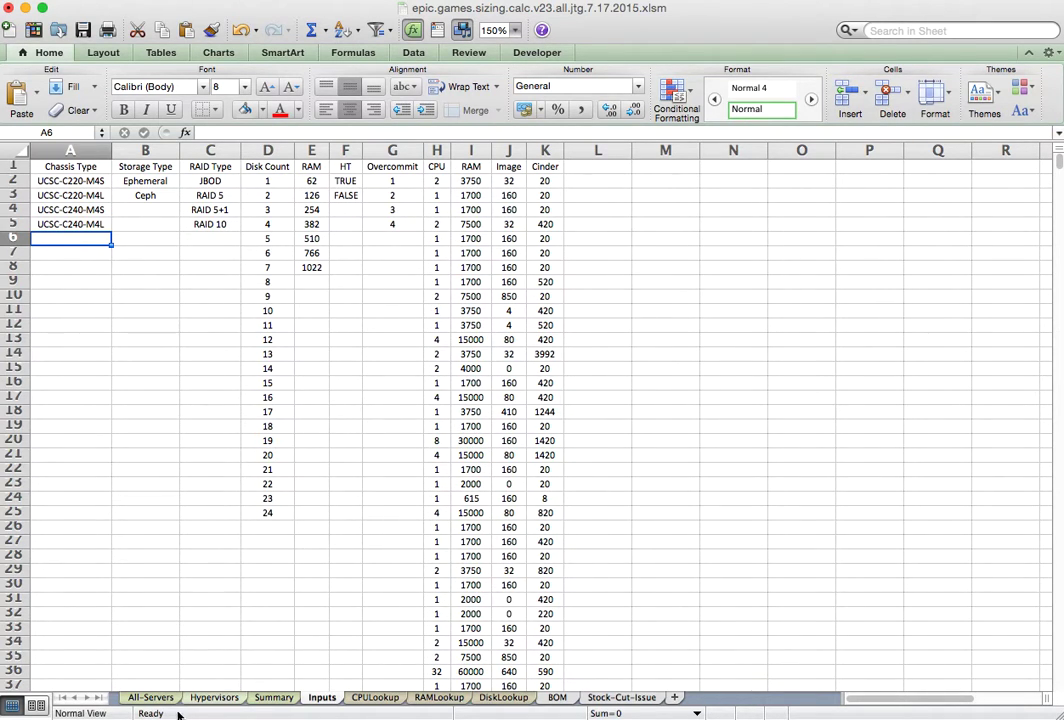
pyautogui.click(134, 698)
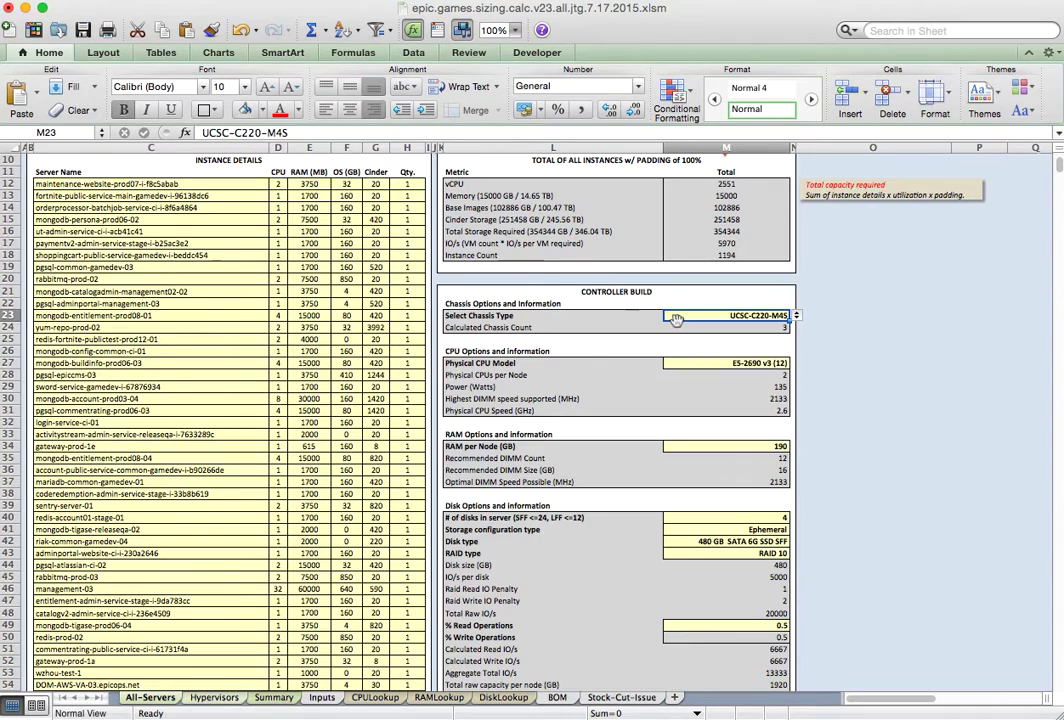
pyautogui.click(756, 328)
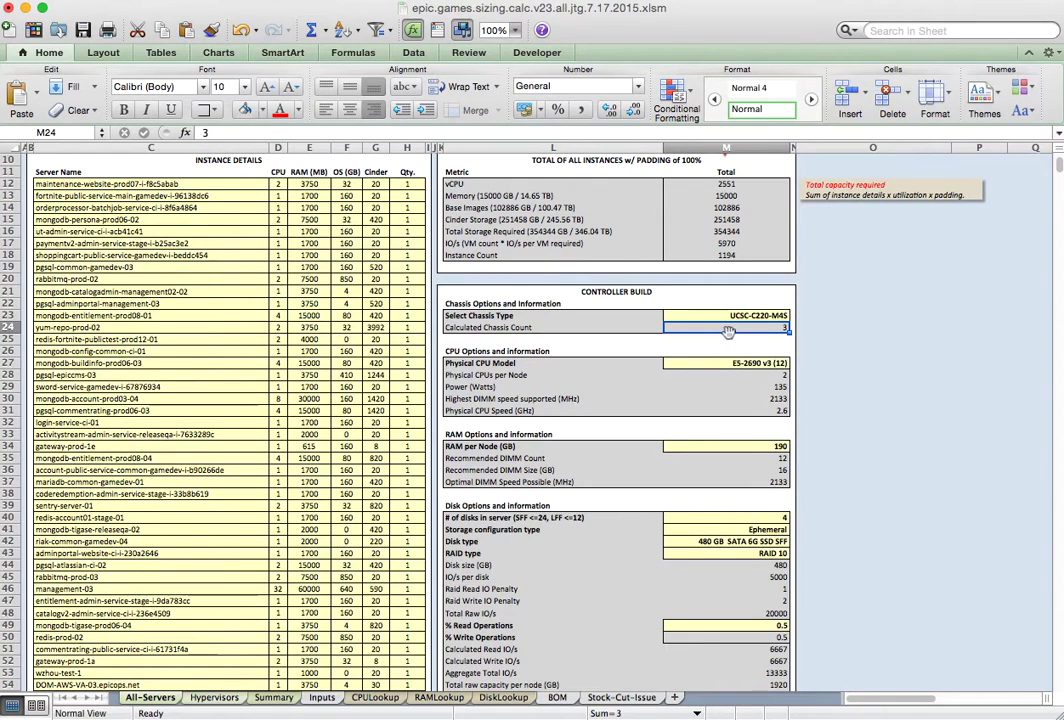
# - View the available physical CPU models and their specifications on the CPULookup sheet, ending back on the All-Servers sheet
pyautogui.click(706, 362)
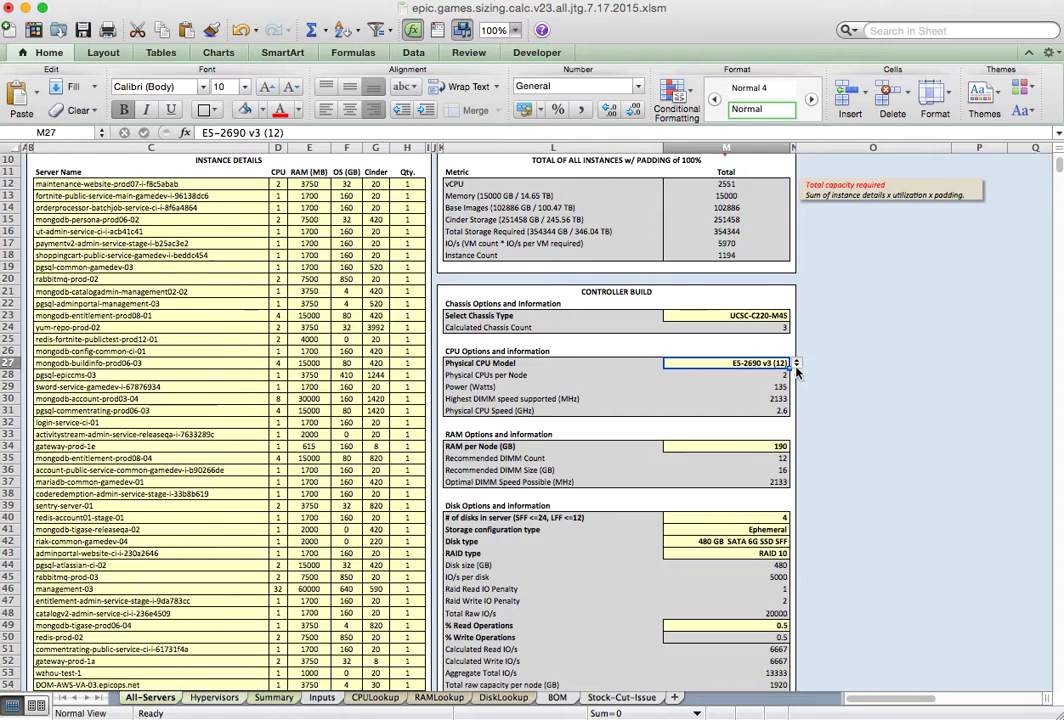
pyautogui.click(797, 366)
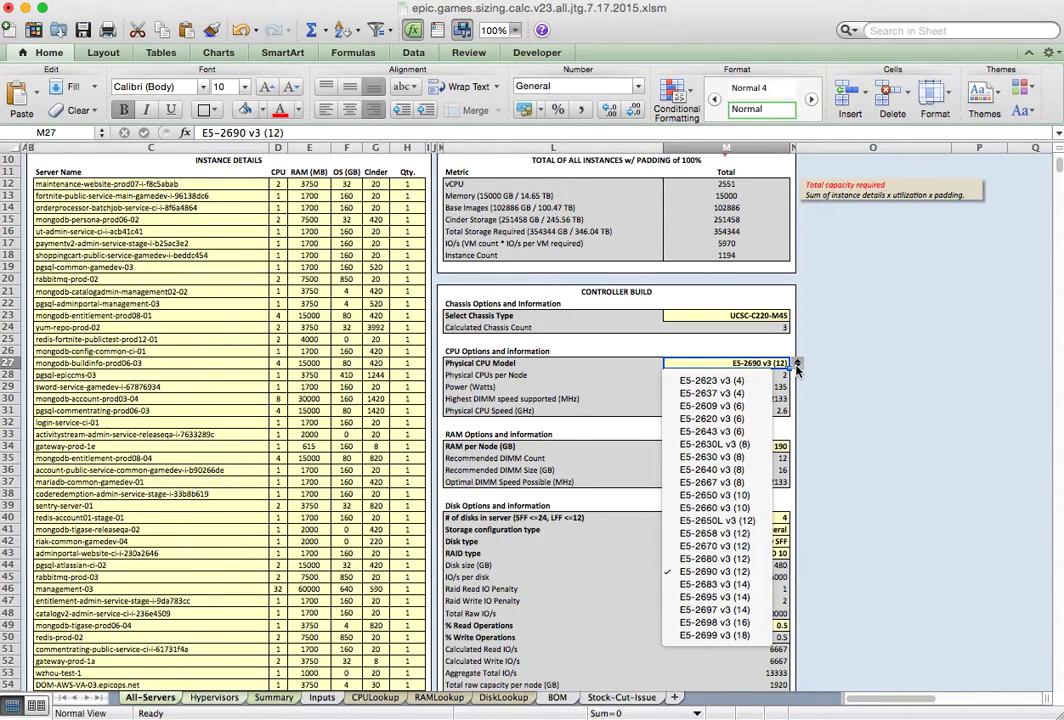
pyautogui.click(797, 366)
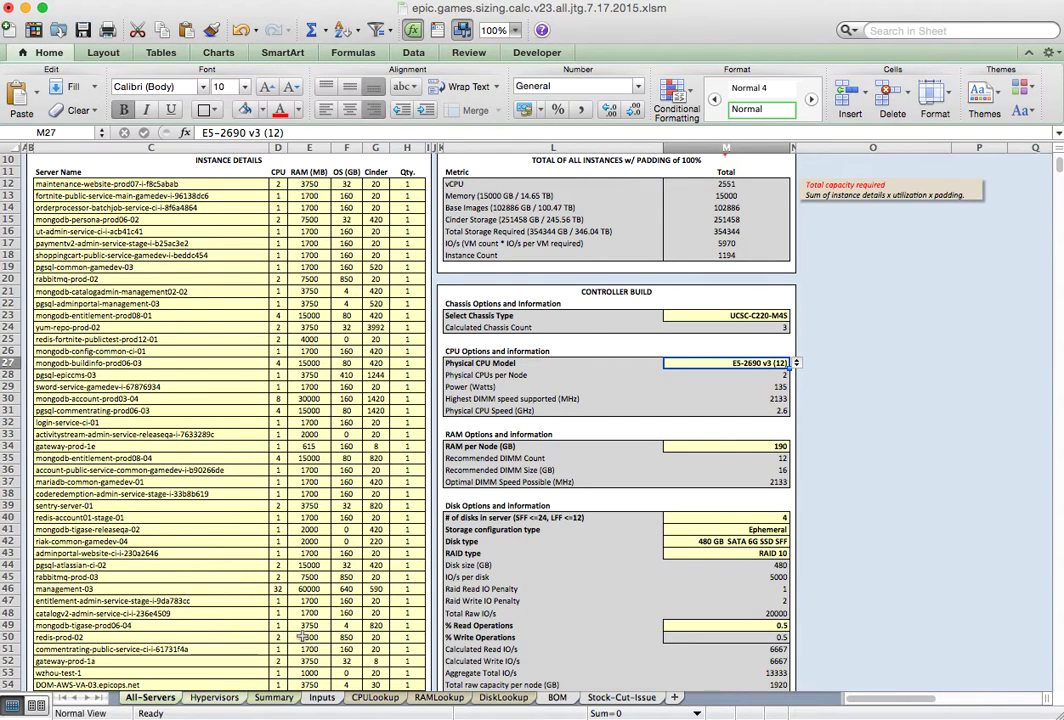
pyautogui.click(375, 698)
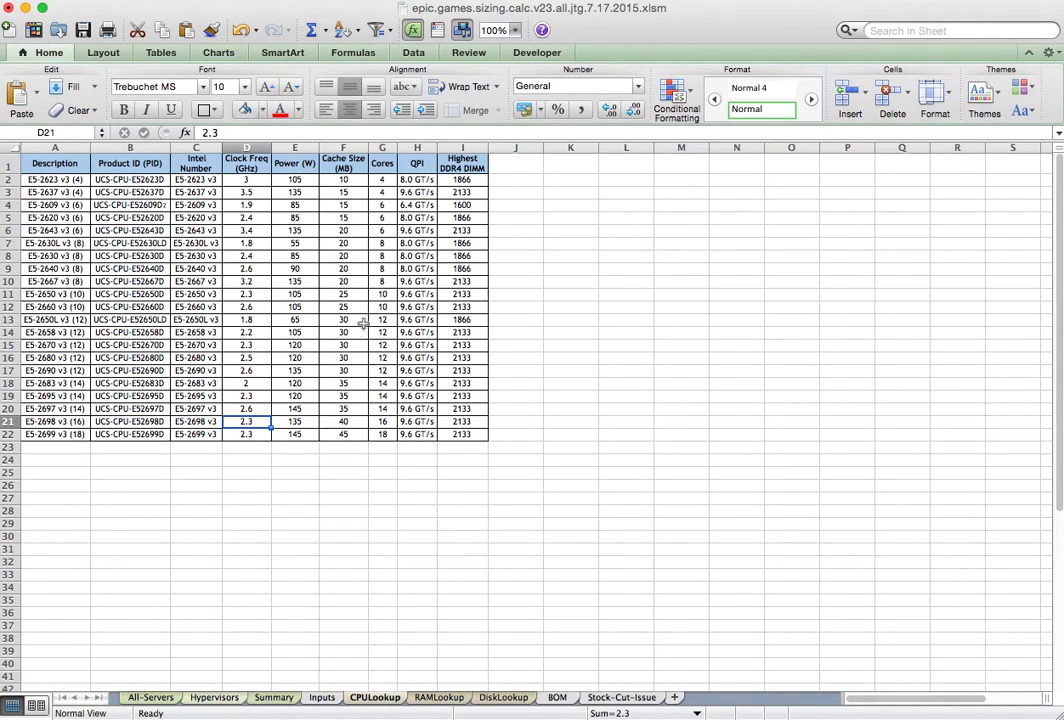
pyautogui.click(150, 697)
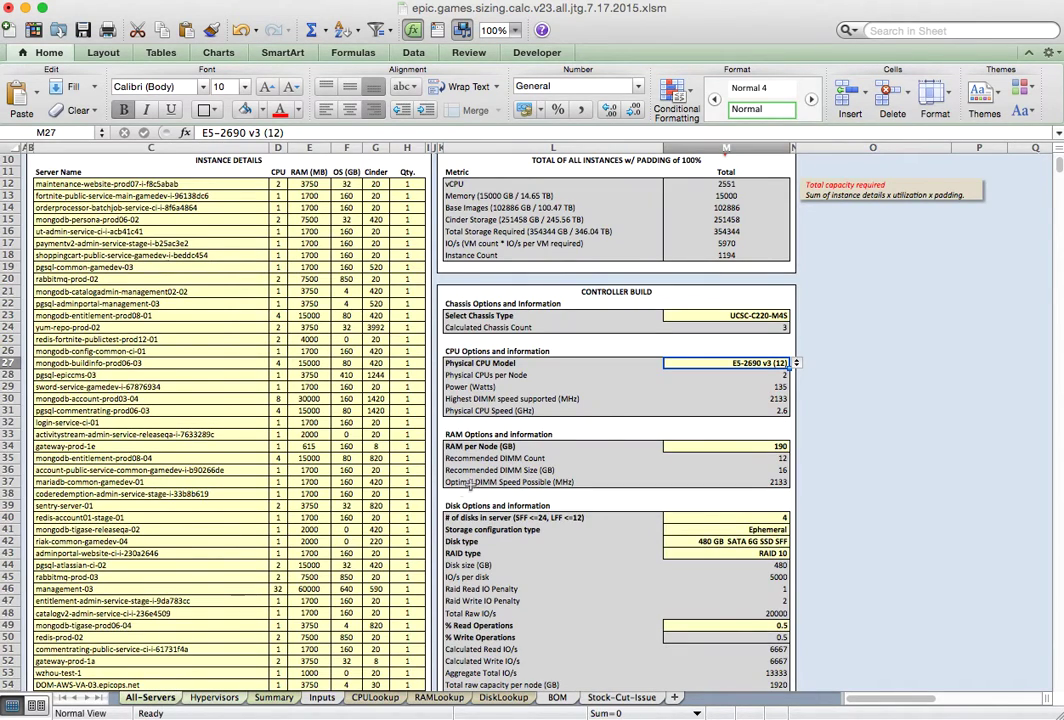
# - Inspect the controller build's CPUs per node, power, highest supported DIMM speed and physical CPU speed cells
pyautogui.click(694, 377)
pyautogui.click(690, 389)
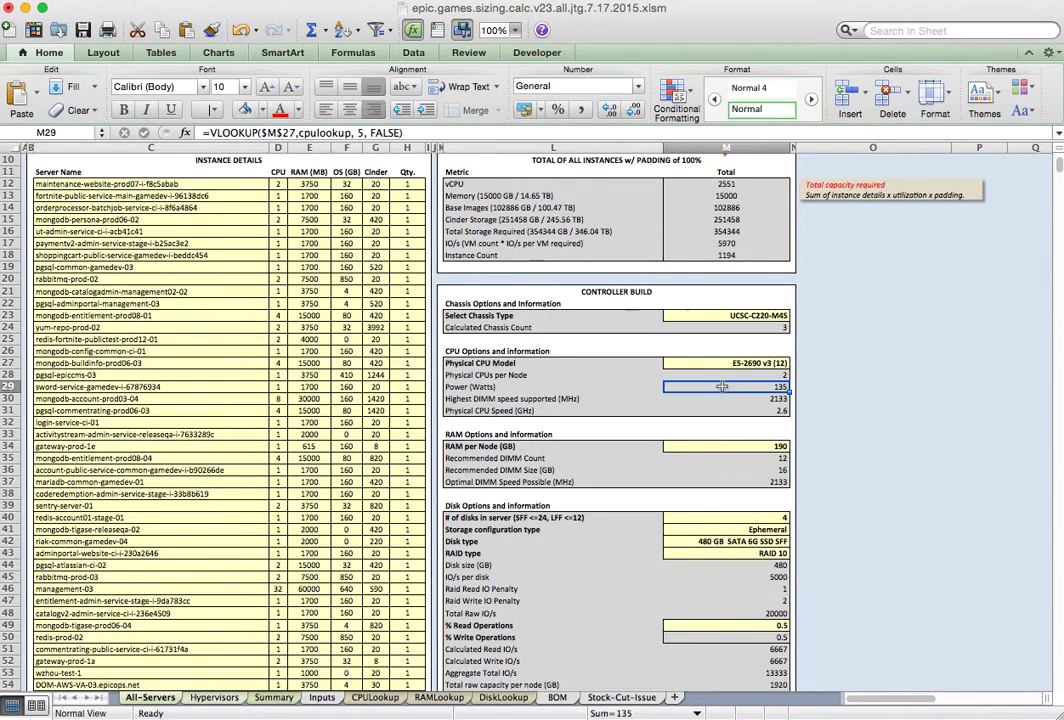
pyautogui.click(716, 398)
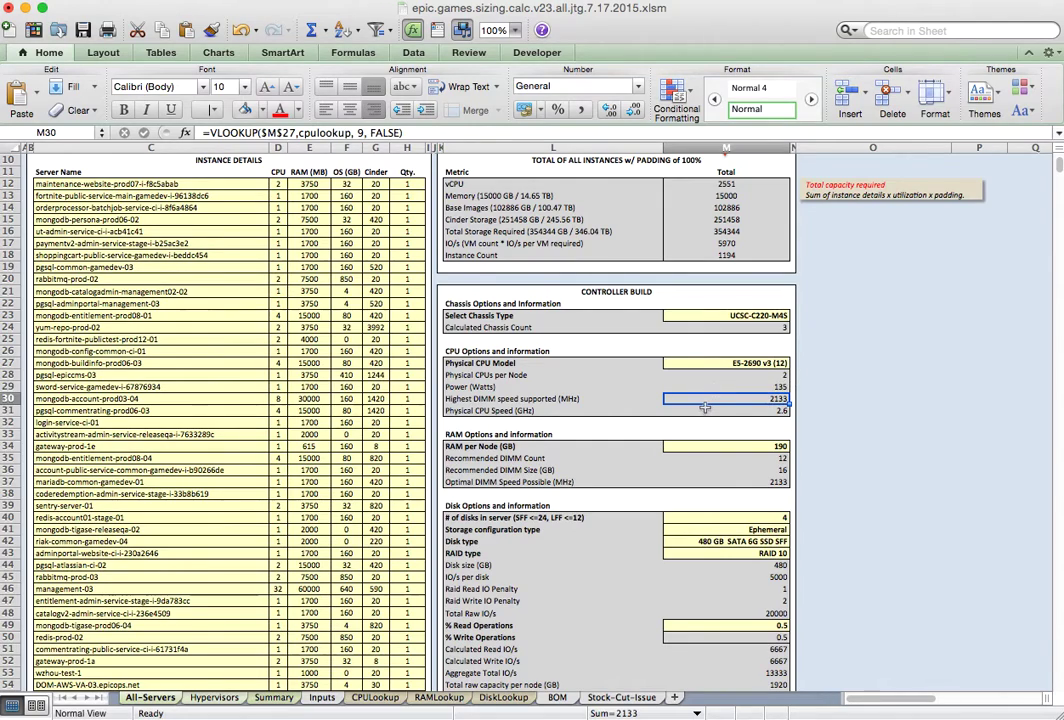
pyautogui.click(711, 410)
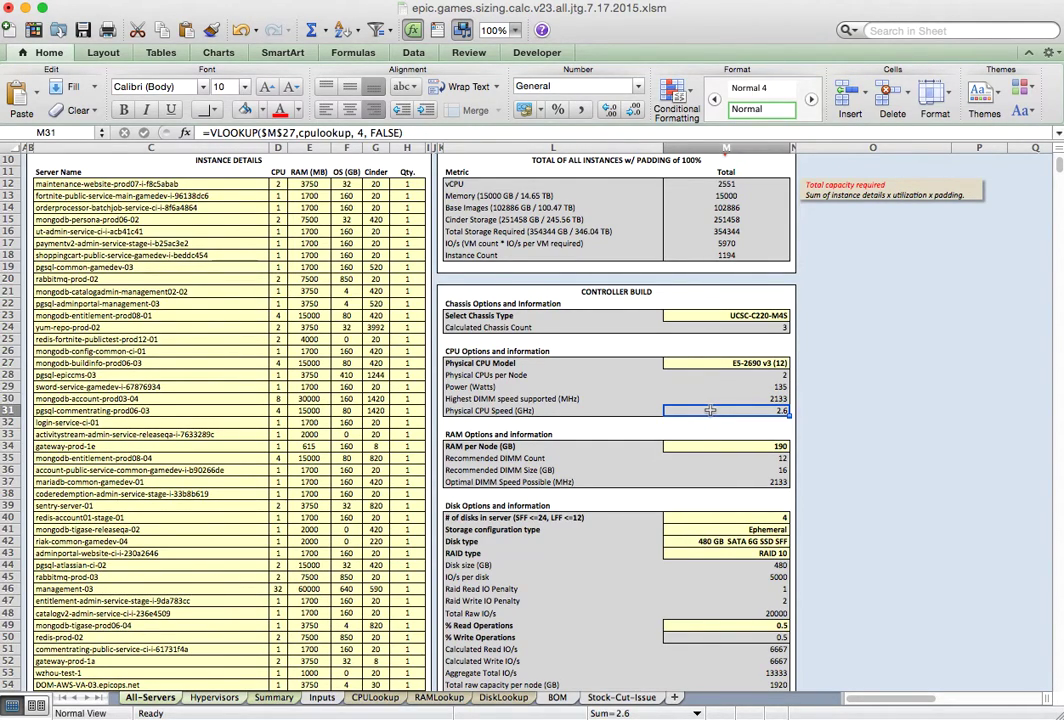
# - Review the RAM per Node sizes available in the controller build without changing the selection
pyautogui.click(672, 446)
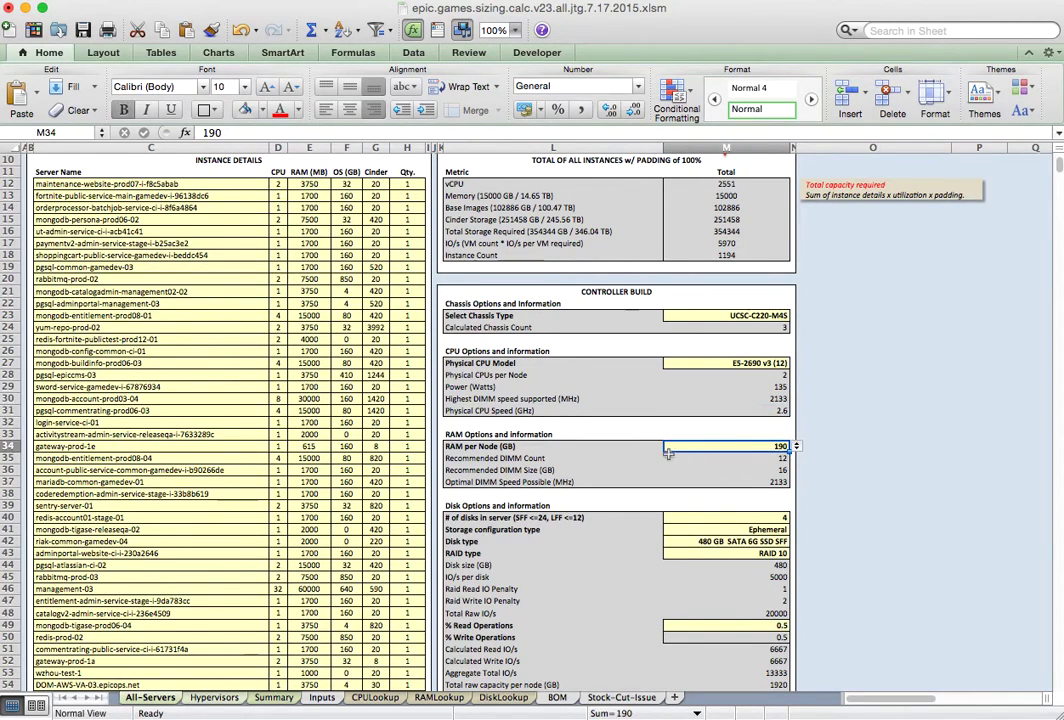
pyautogui.click(798, 448)
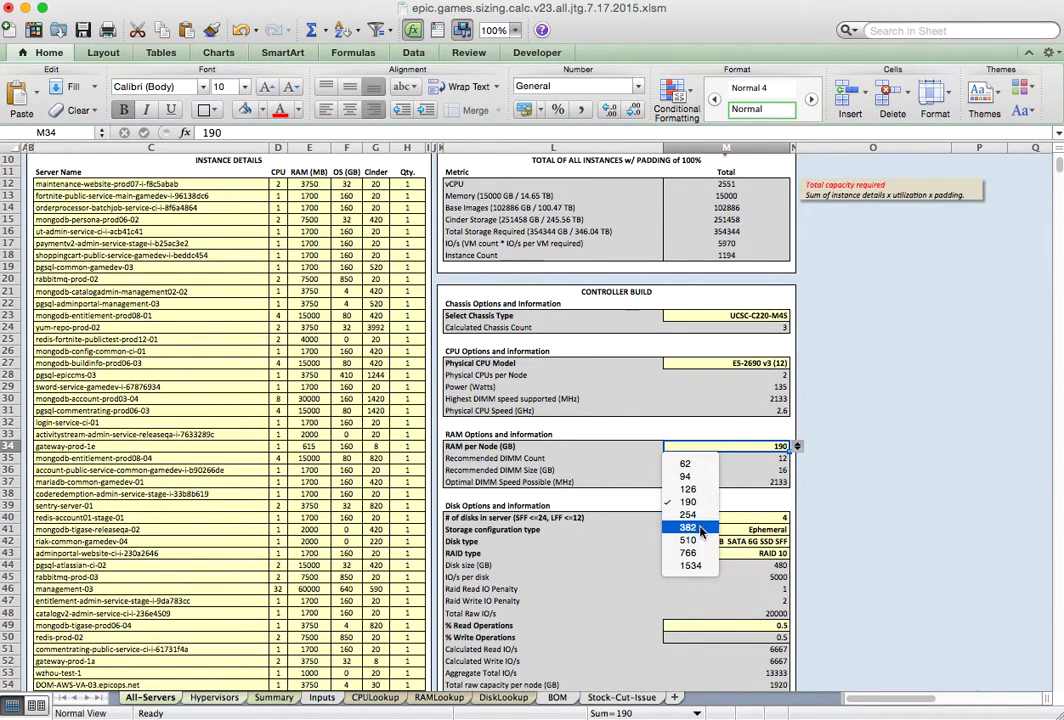
pyautogui.click(796, 446)
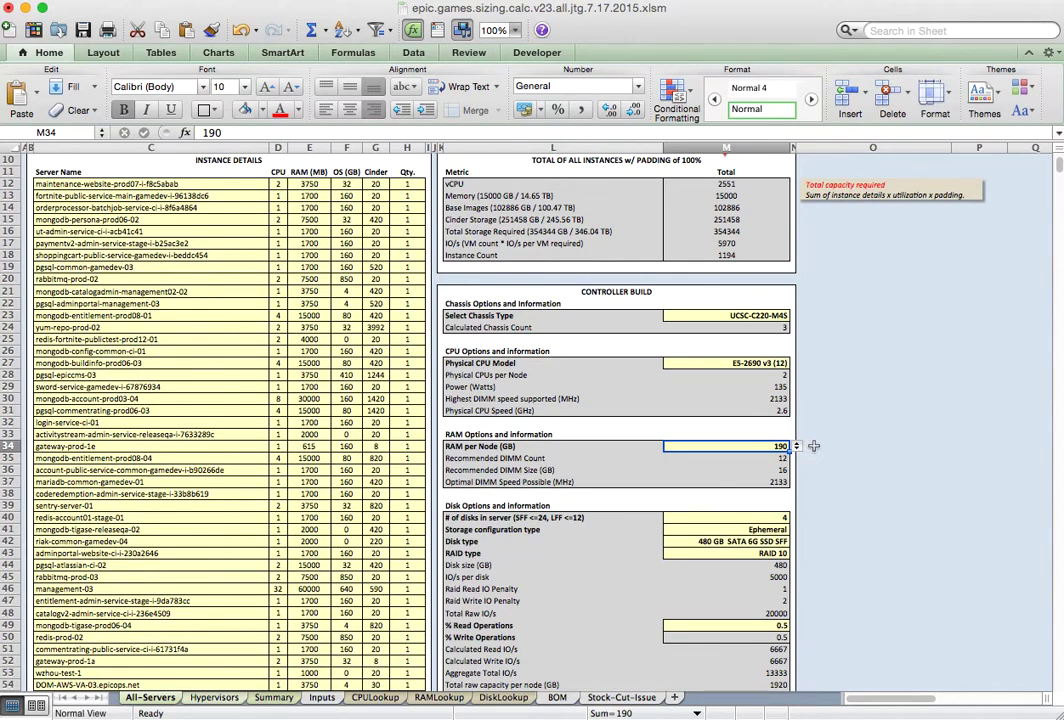
pyautogui.click(820, 446)
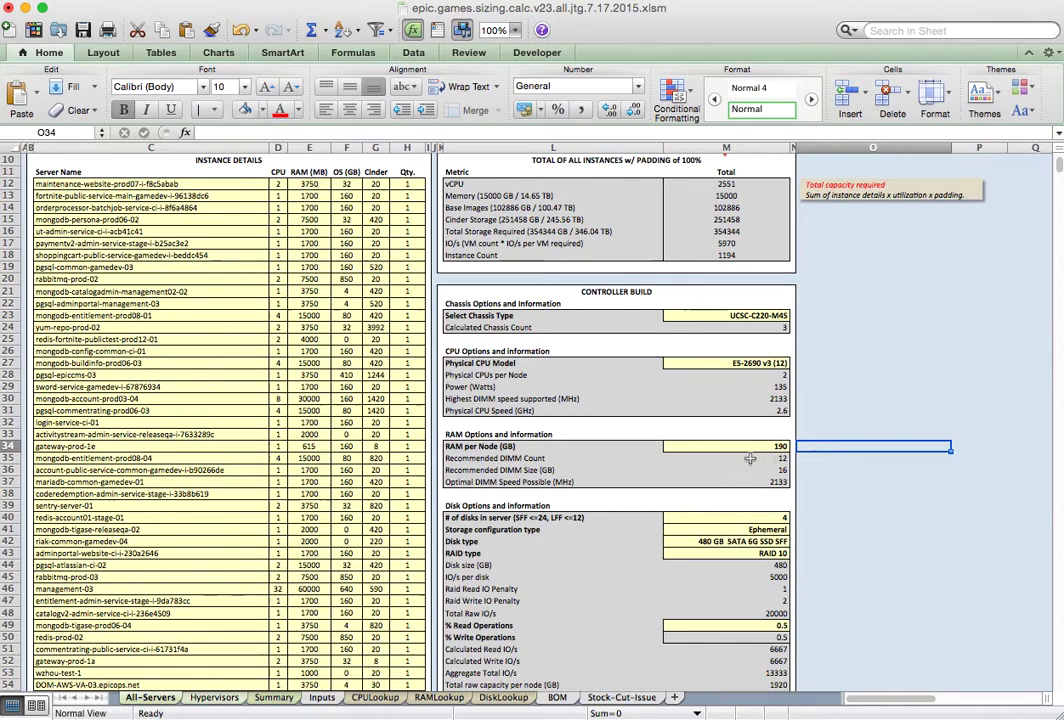
# - Inspect the controller build's recommended DIMM count and the memory tables on the RAMLookup sheet, ending back on the All-Servers sheet
pyautogui.click(711, 458)
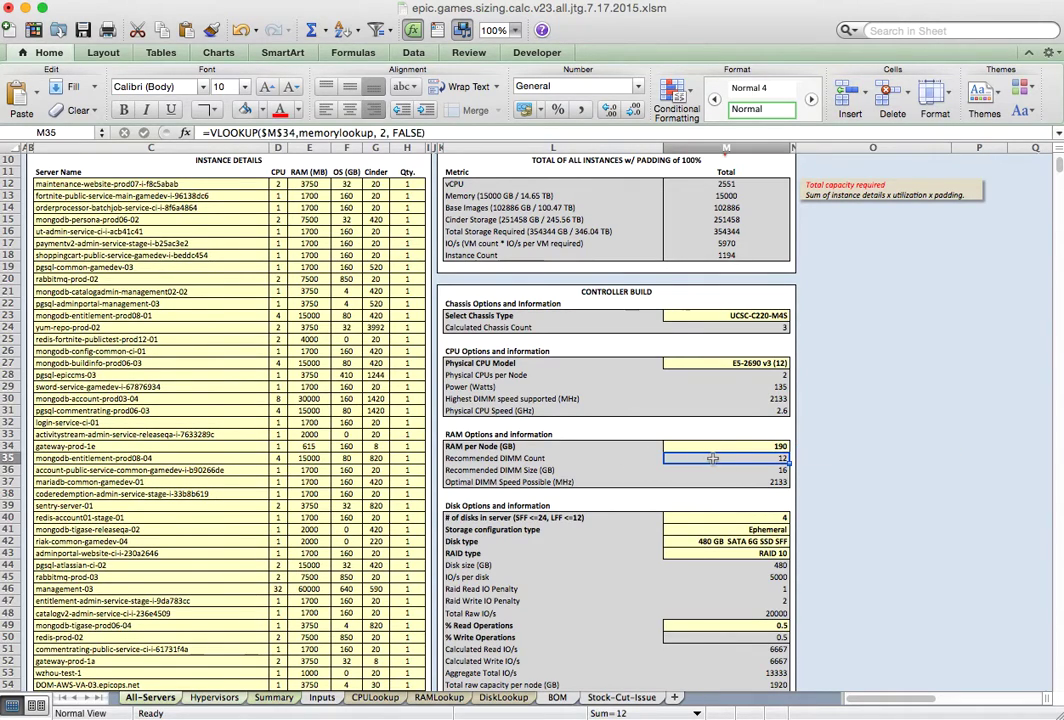
pyautogui.click(432, 698)
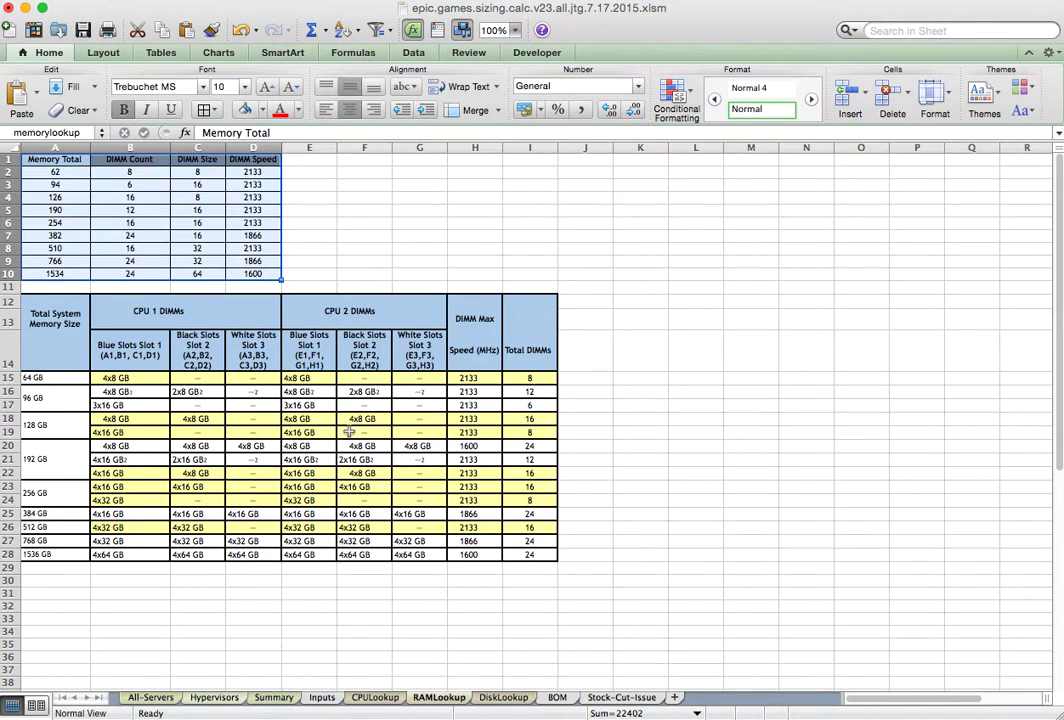
pyautogui.click(241, 296)
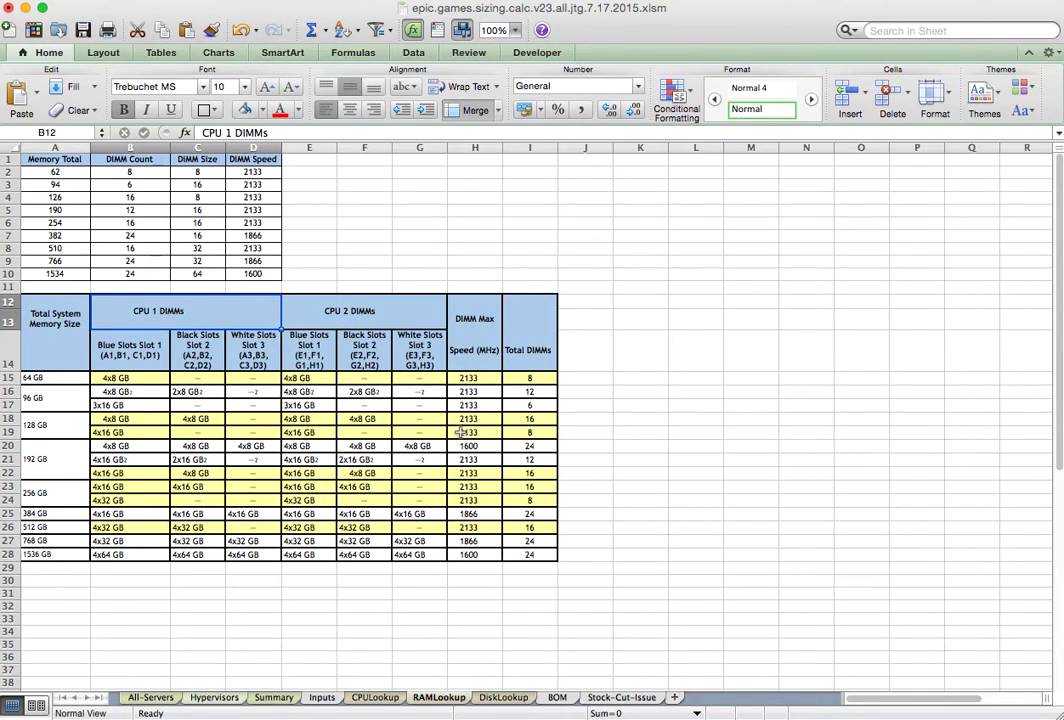
pyautogui.click(150, 697)
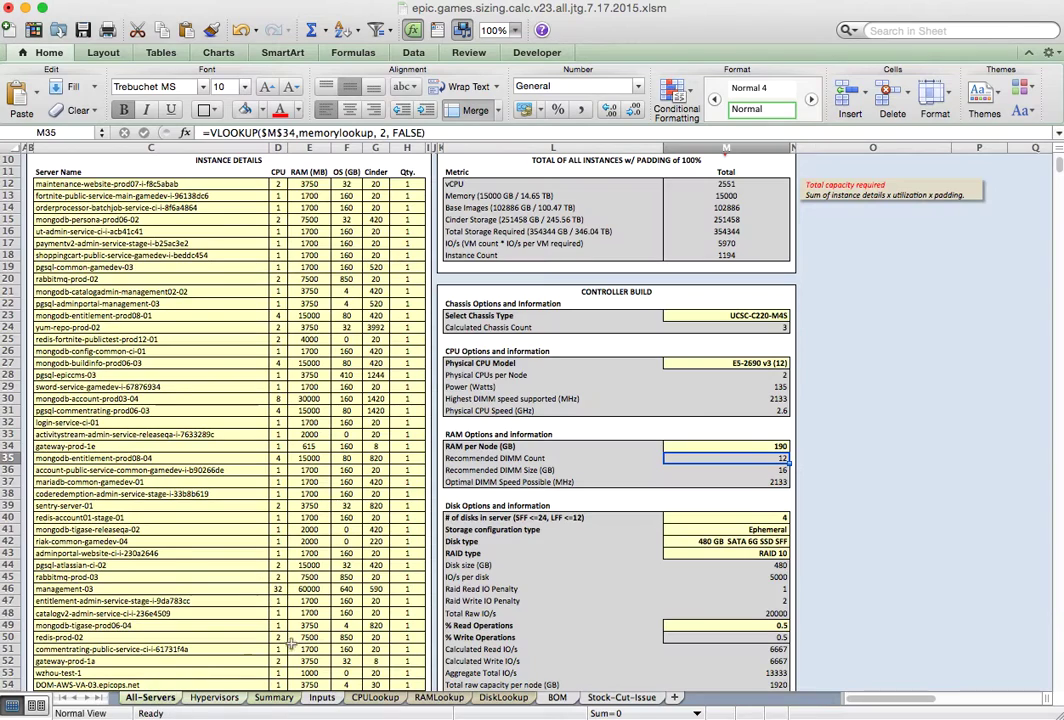
# - Inspect the recommended DIMM size and DIMM count cells in the controller build's RAM options
pyautogui.click(722, 472)
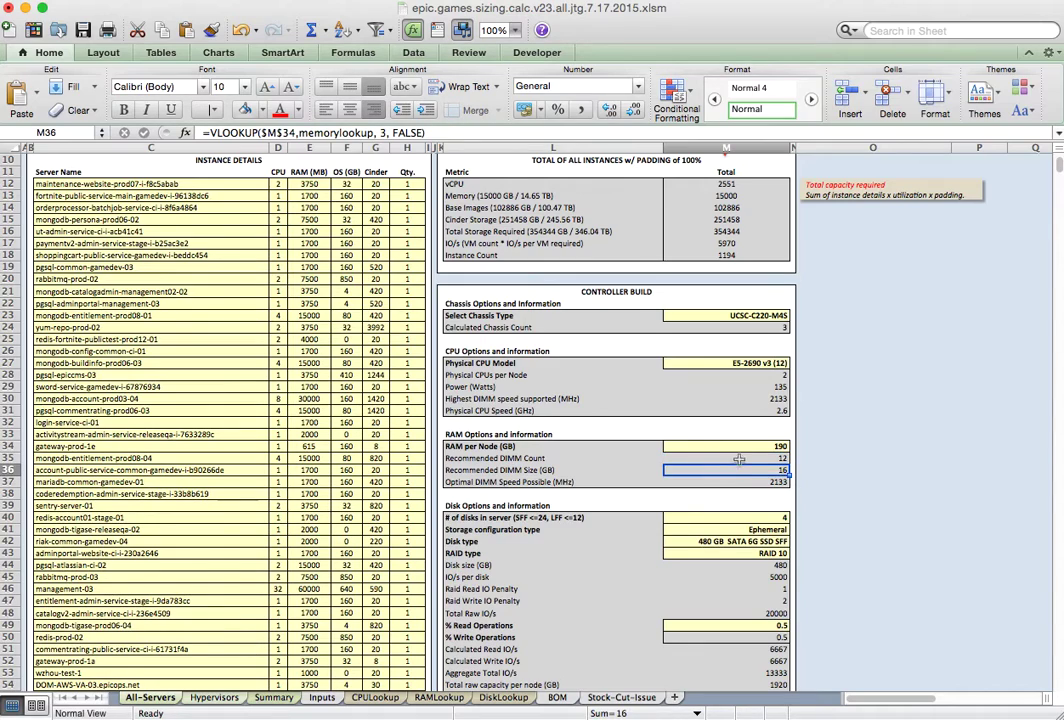
pyautogui.click(784, 459)
pyautogui.click(785, 469)
# - Inspect the controller build's number of disks, storage configuration type, disk type and RAID type inputs
pyautogui.scroll(-2, 806, 470)
pyautogui.scroll(-1, 806, 470)
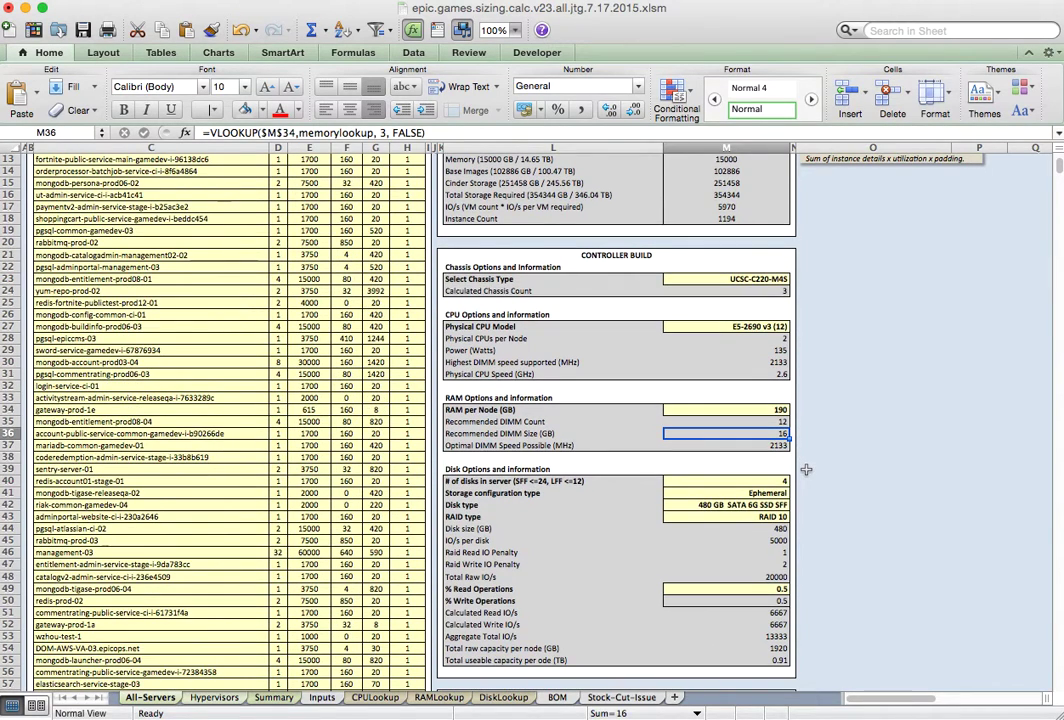
pyautogui.scroll(-2, 727, 430)
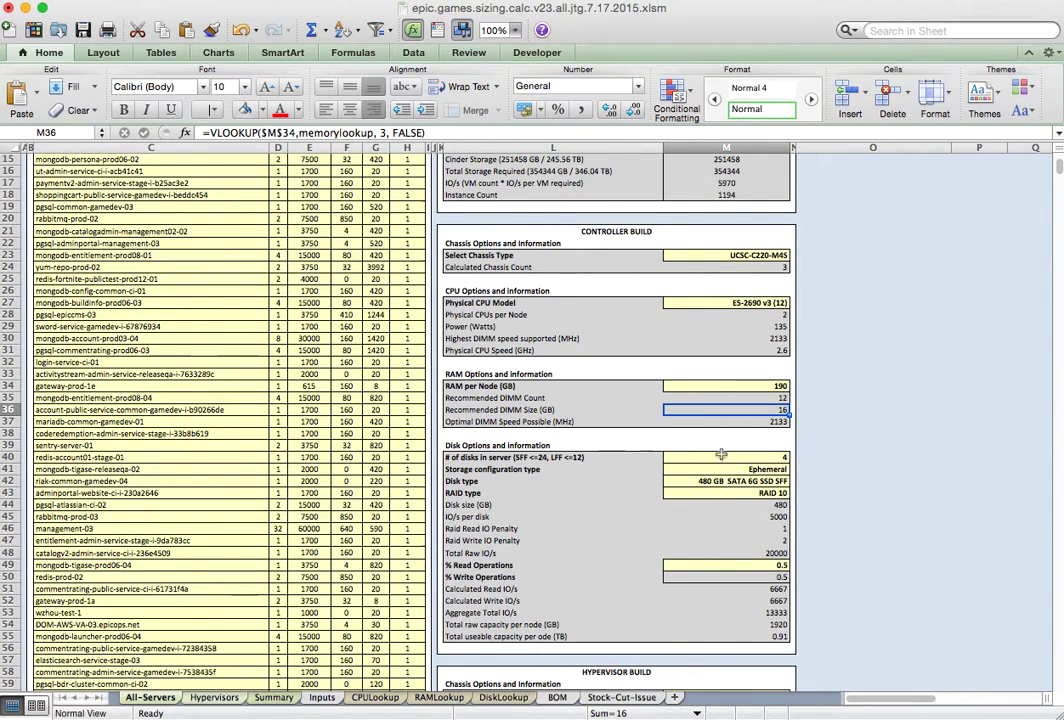
pyautogui.click(744, 467)
pyautogui.click(752, 457)
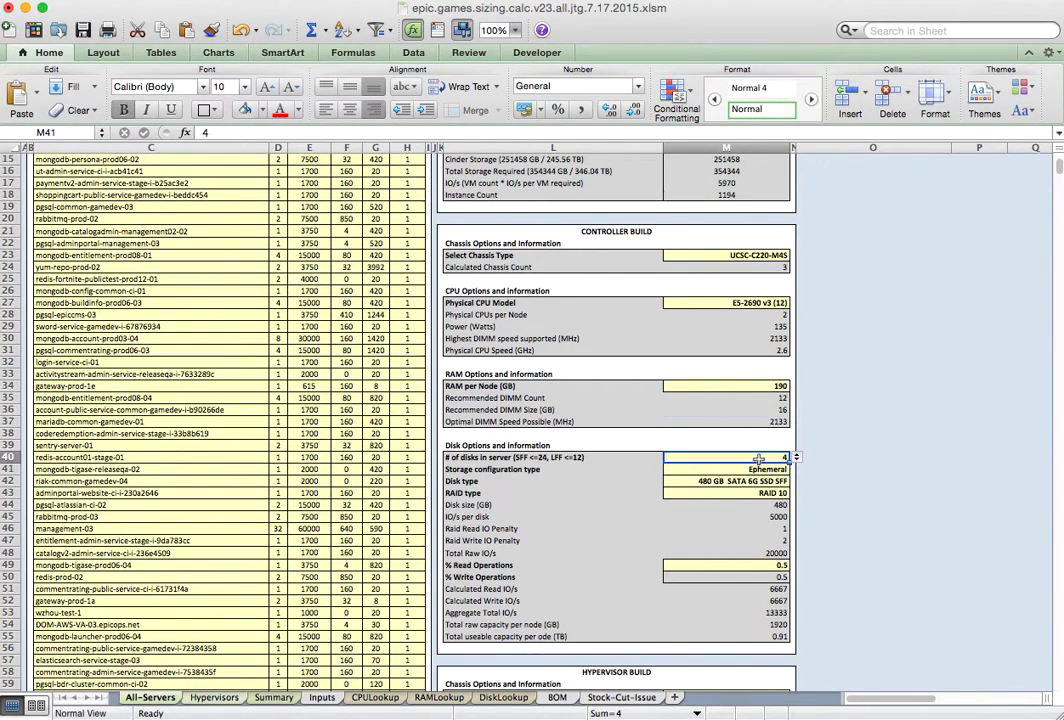
pyautogui.click(753, 469)
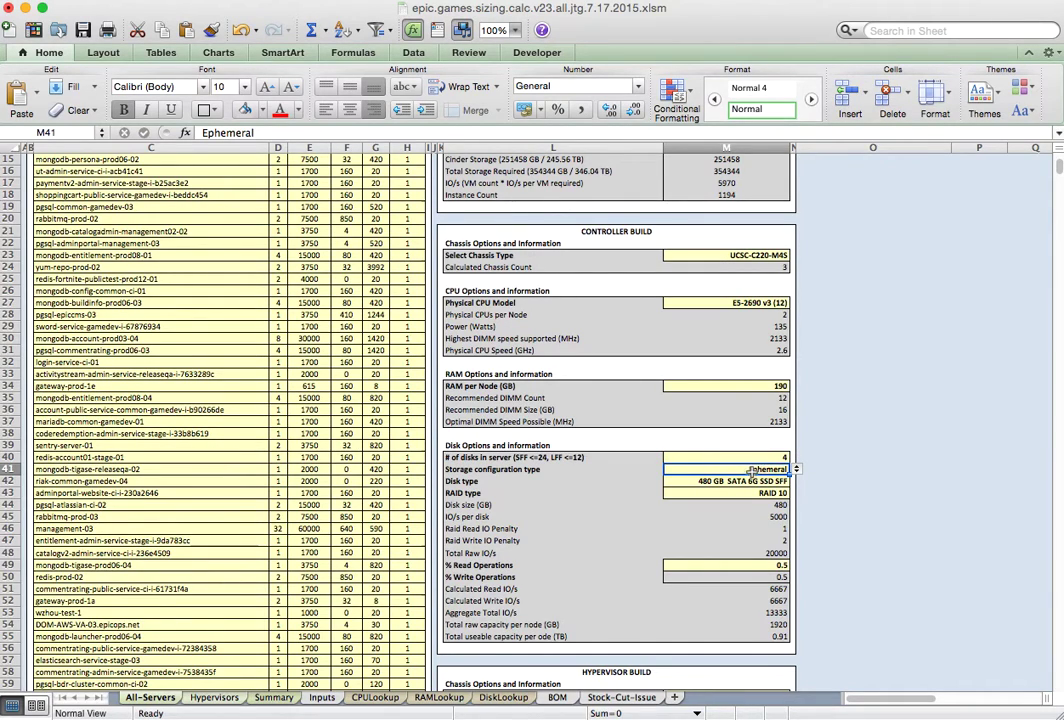
pyautogui.click(738, 481)
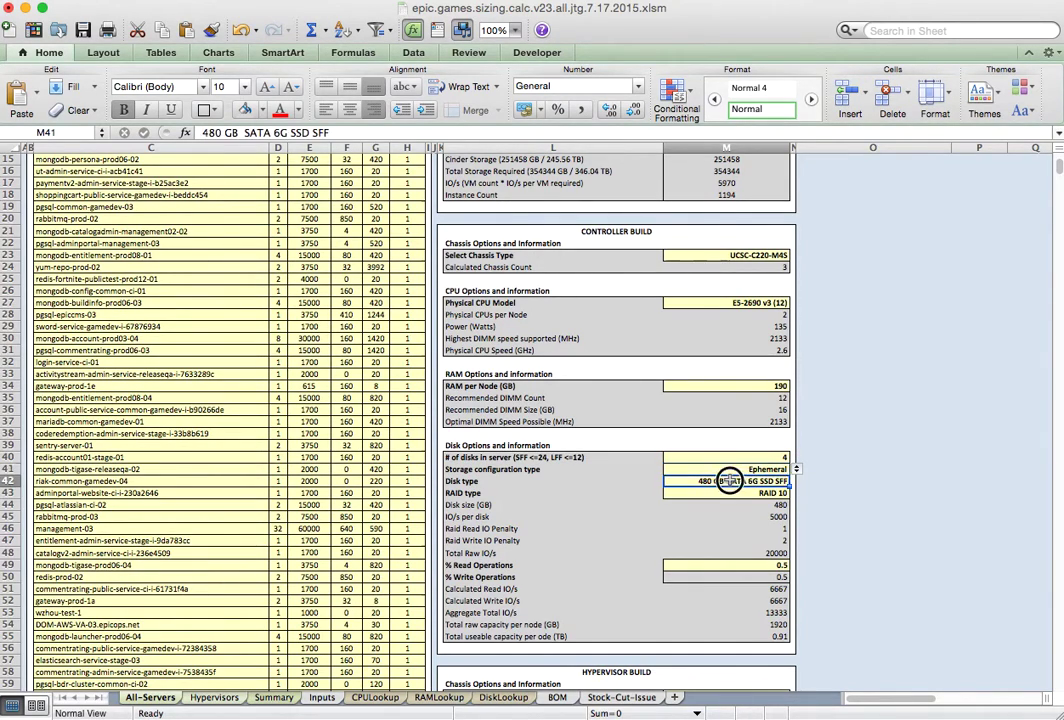
pyautogui.click(733, 493)
pyautogui.click(762, 457)
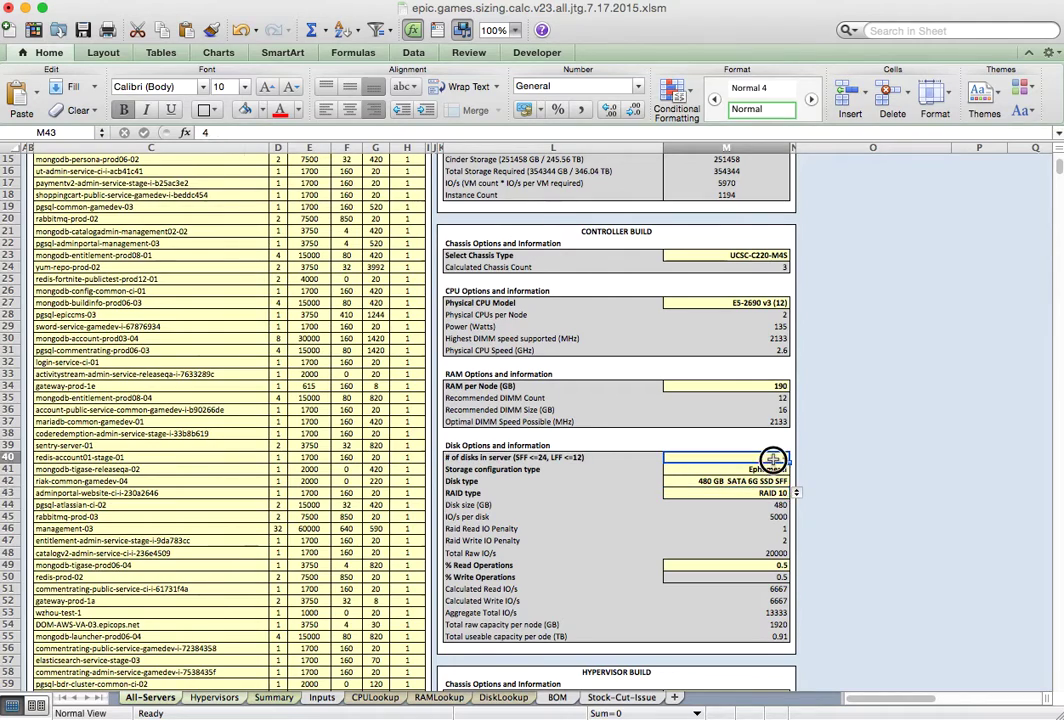
# - Examine the controller build's disk size, IO/s per disk, RAID IO penalty and total raw IO/s cells
pyautogui.click(746, 503)
pyautogui.press('Down')
pyautogui.press('Down')
pyautogui.press('Up')
pyautogui.press('Up')
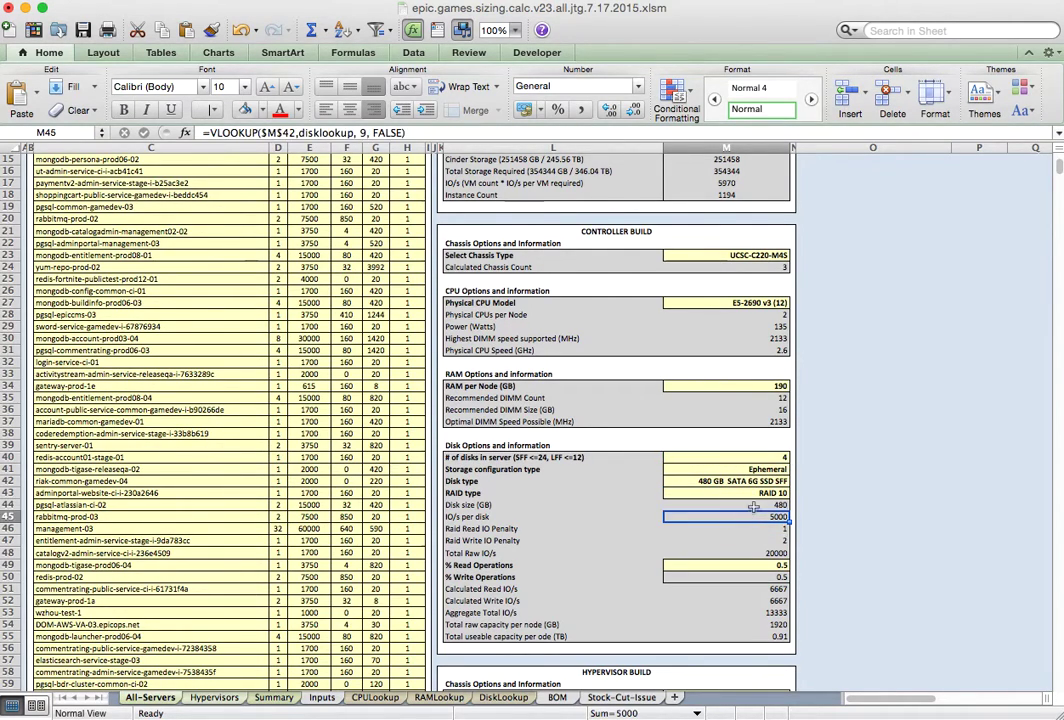
pyautogui.press('Down')
pyautogui.press('Down')
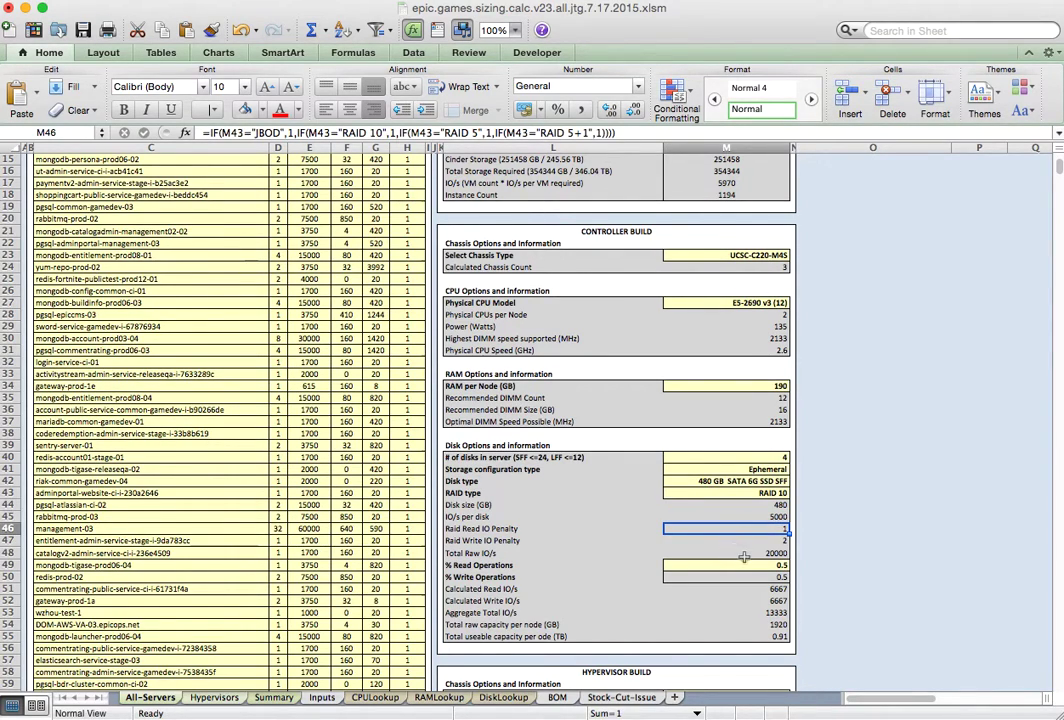
pyautogui.click(745, 555)
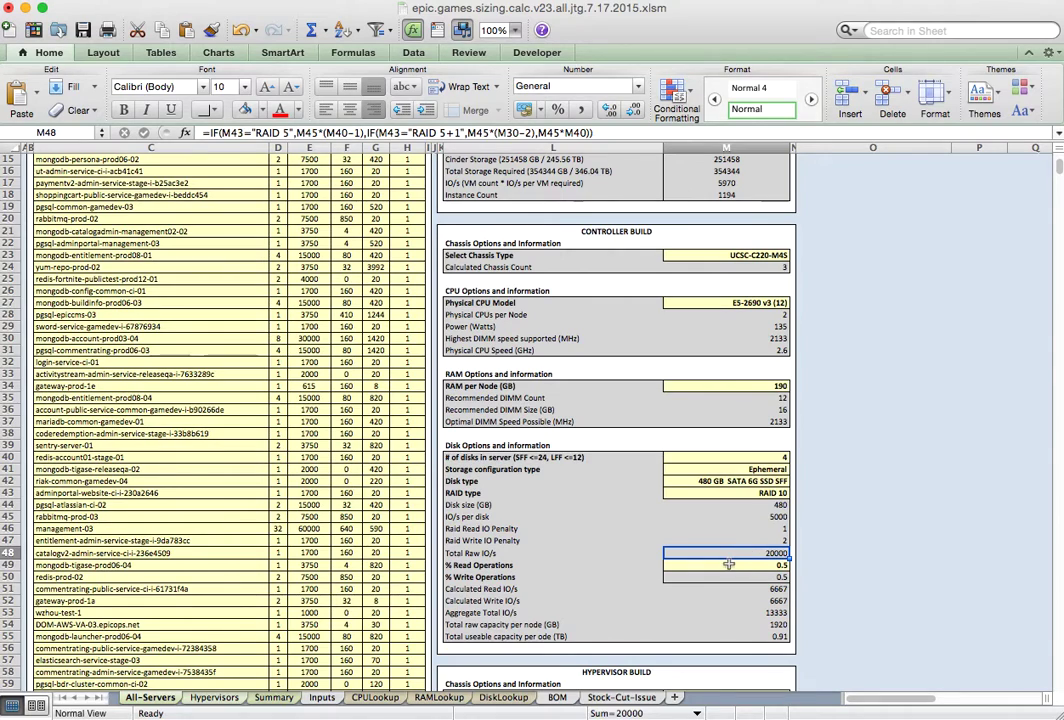
# - Set the controller build's % Read Operations to 0.75 and check the calculated read, write and aggregate IO/s
pyautogui.click(735, 564)
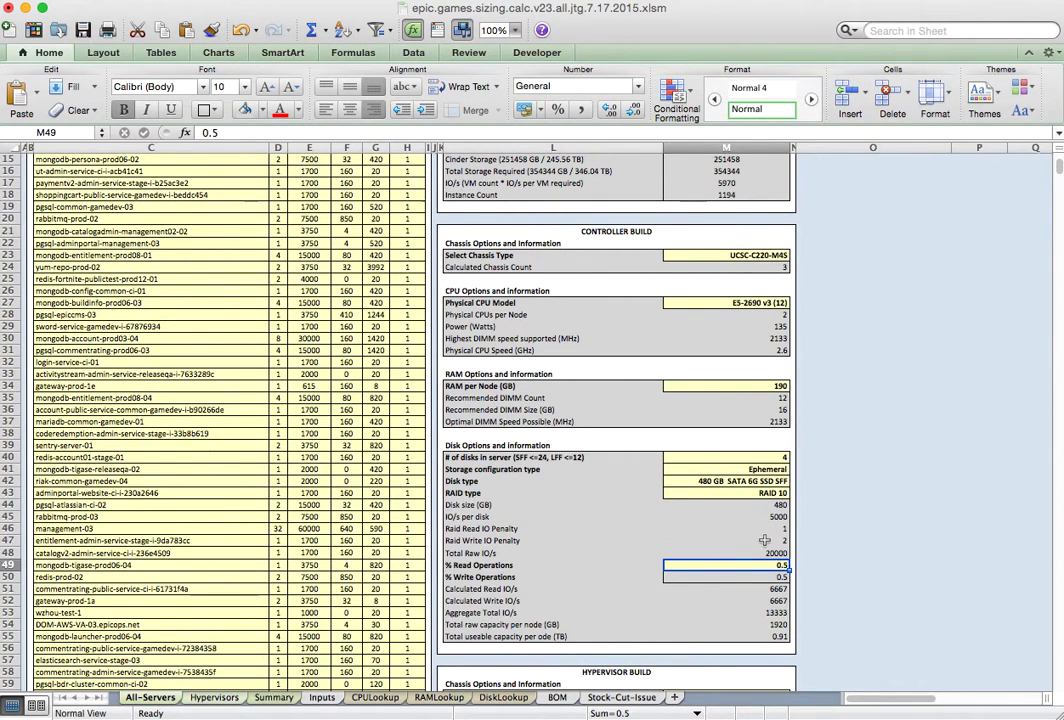
pyautogui.scroll(-3, 762, 530)
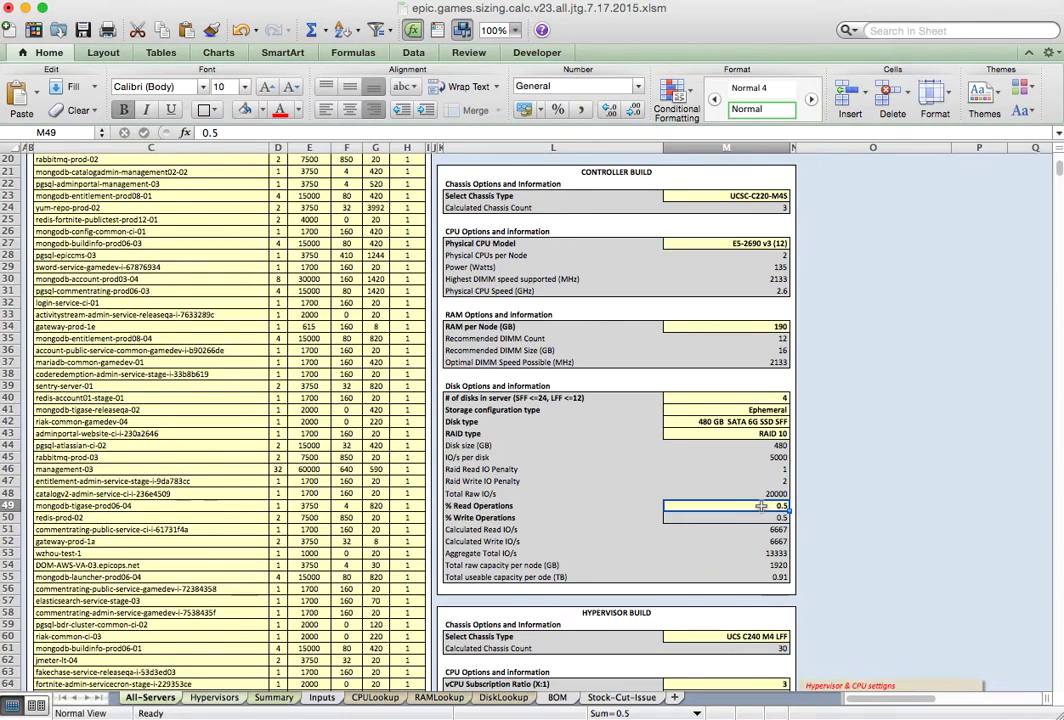
pyautogui.write('.75')
pyautogui.press('Return')
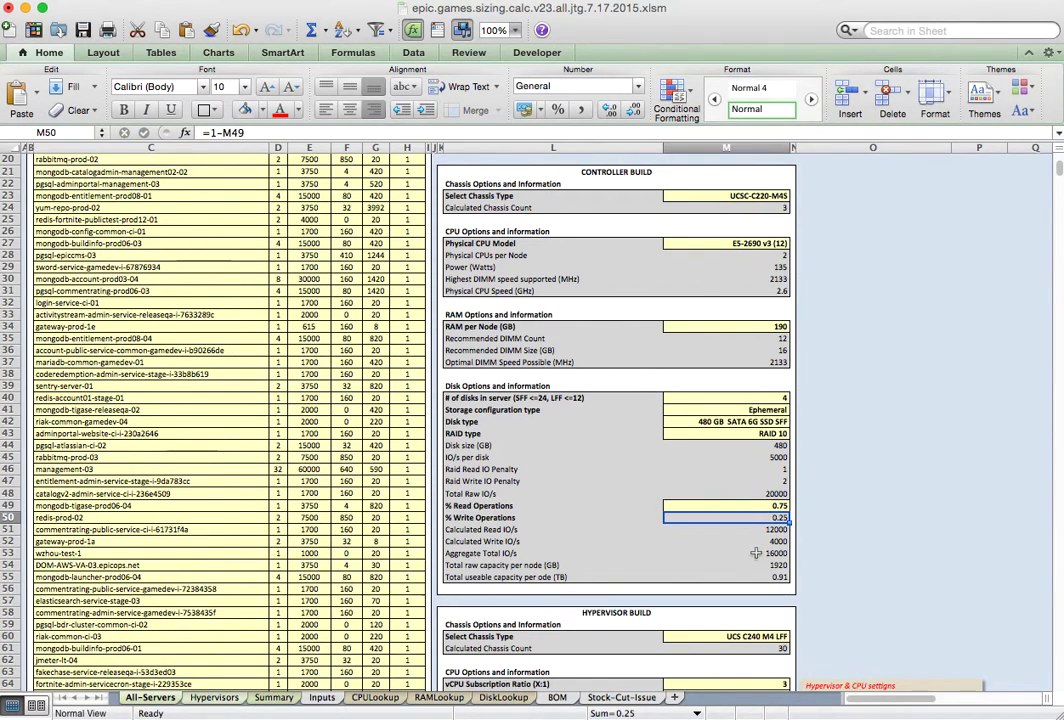
pyautogui.press('Down')
pyautogui.press('Down')
pyautogui.press('Down')
# - Set the controller build's % Read Operations back to 0.5
pyautogui.click(780, 506)
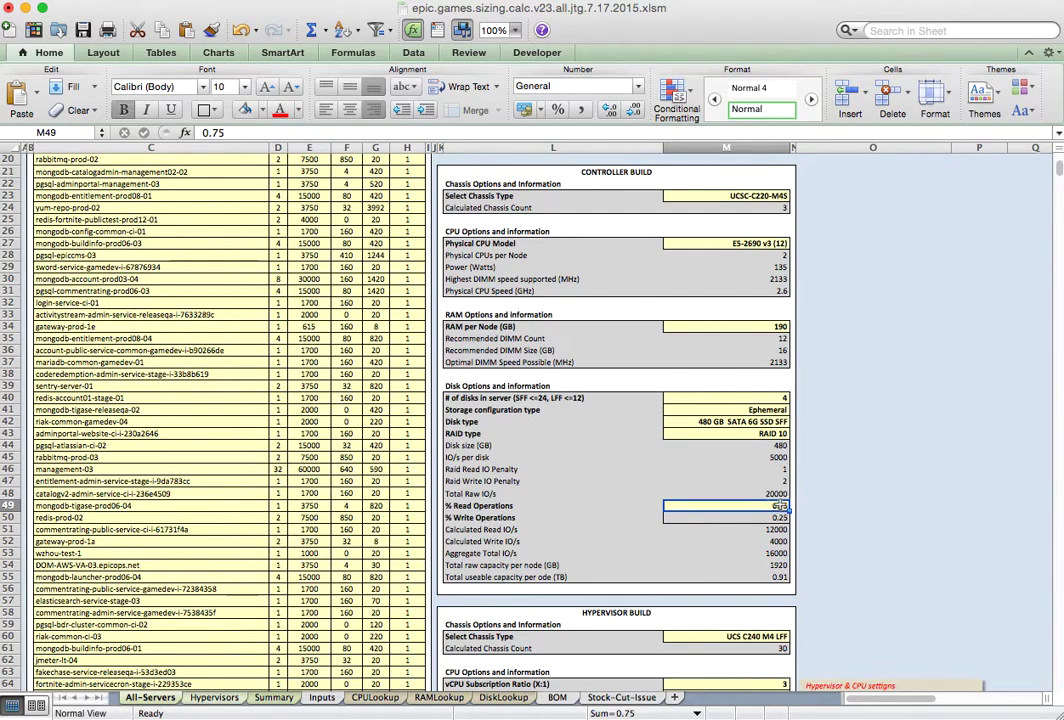
pyautogui.write('.5')
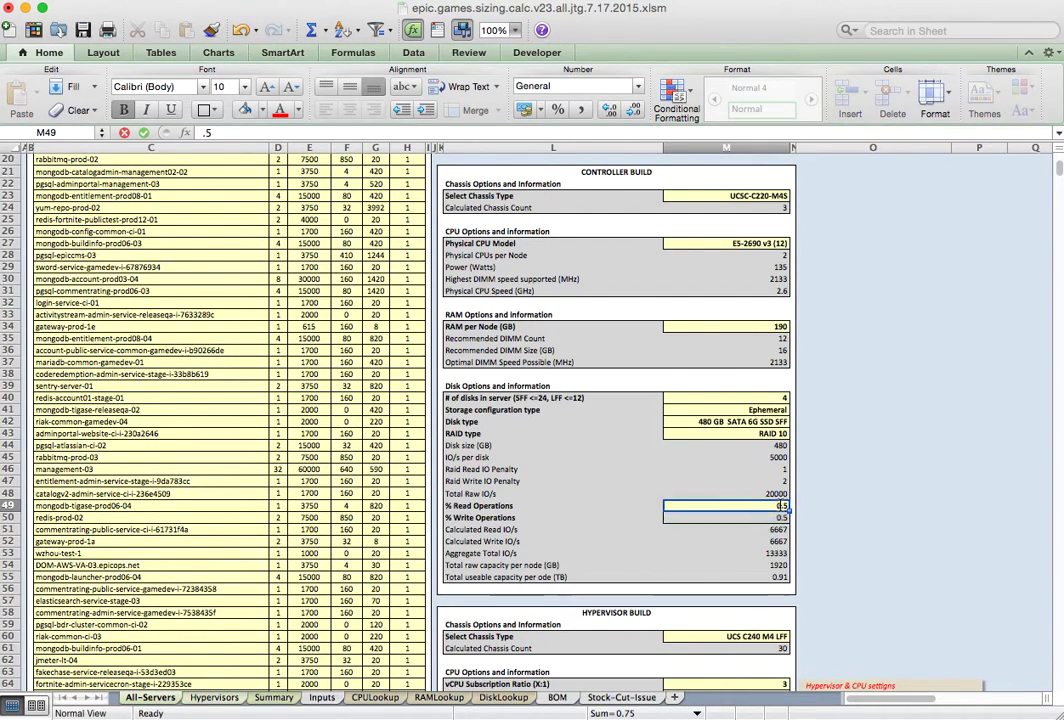
pyautogui.press('Return')
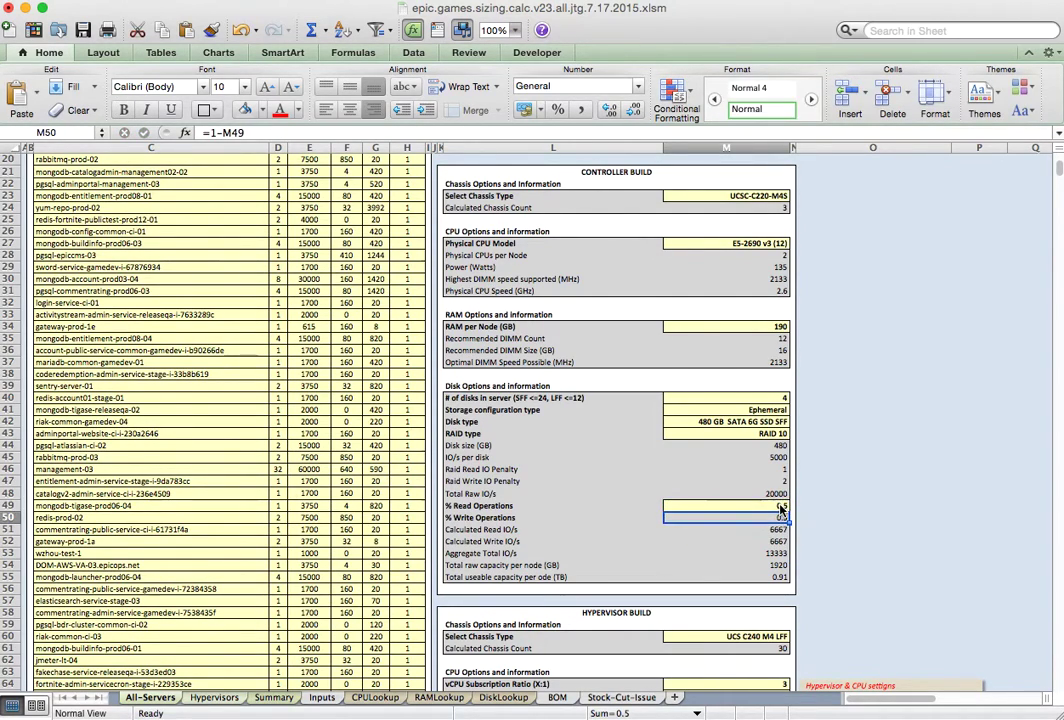
# - Inspect the formulas for total raw capacity and total useable capacity per node in the controller build
pyautogui.click(776, 576)
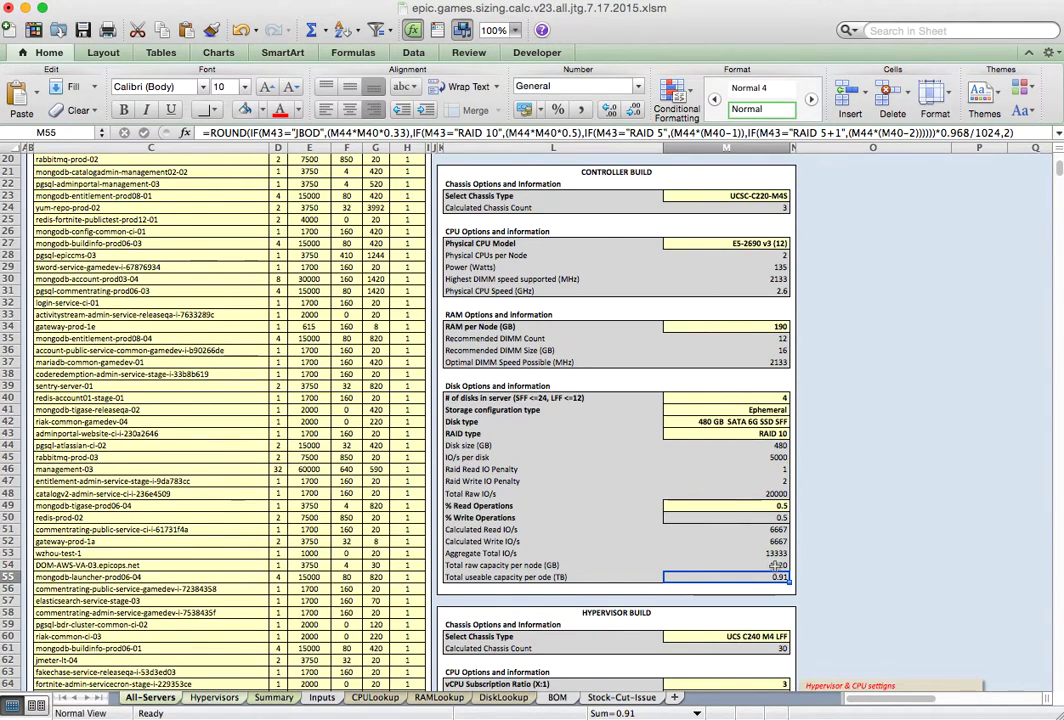
pyautogui.click(762, 565)
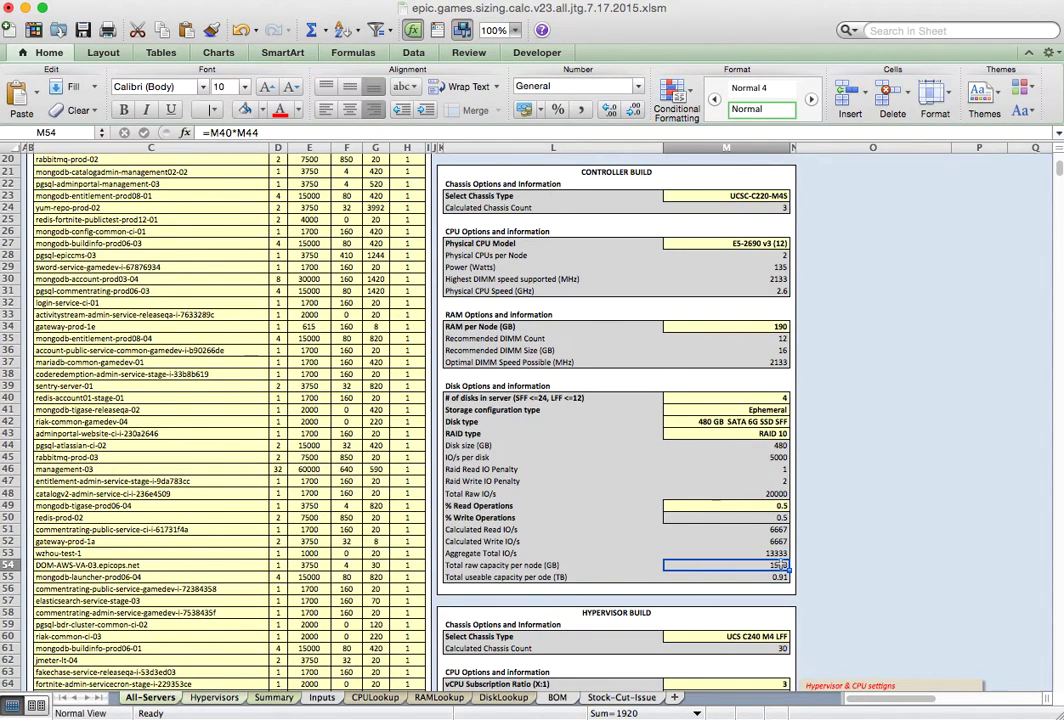
pyautogui.click(781, 577)
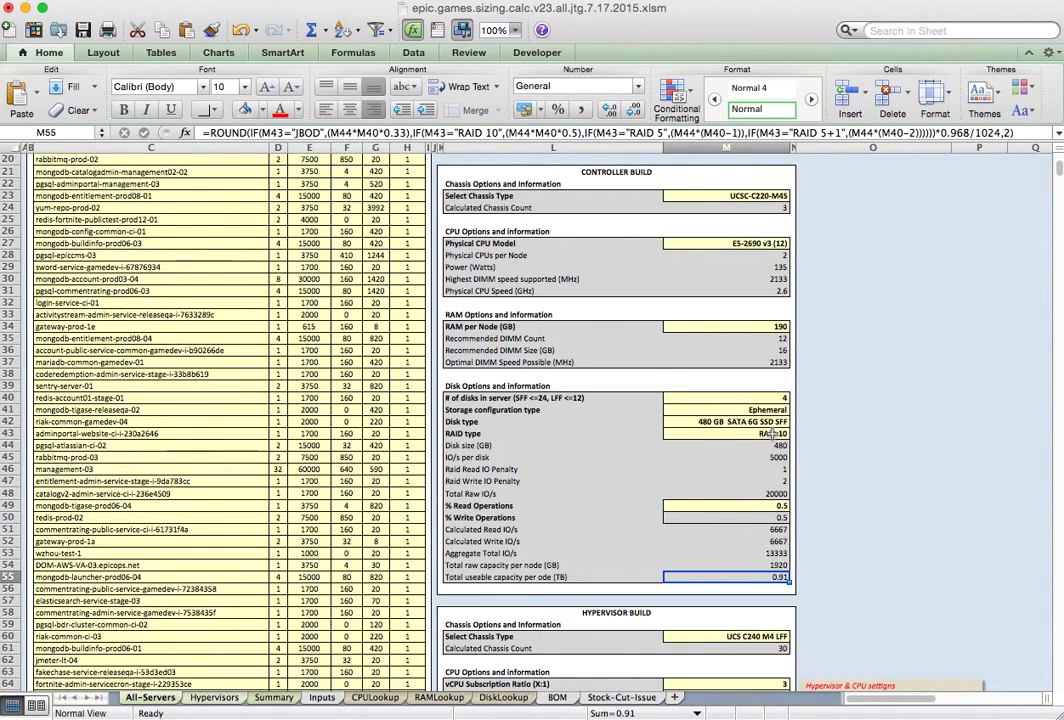
# - Examine the CPU bus speed, threads per CPU and hyperthreading cells in the HYPERVISOR BUILD section
pyautogui.scroll(-5, 776, 478)
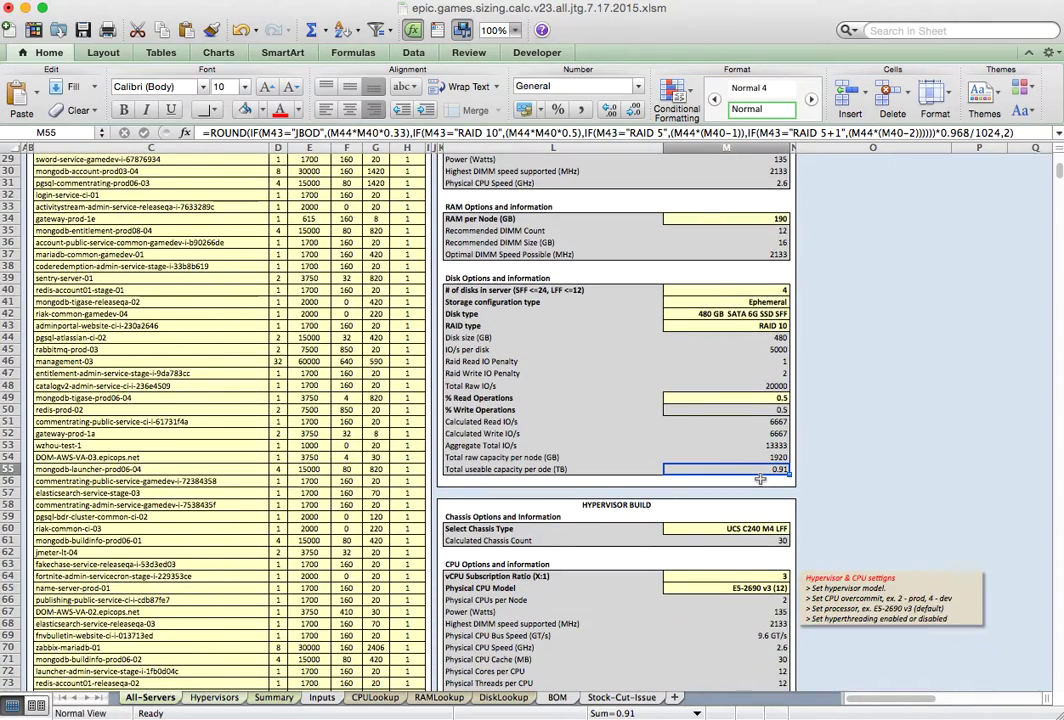
pyautogui.scroll(-3, 760, 480)
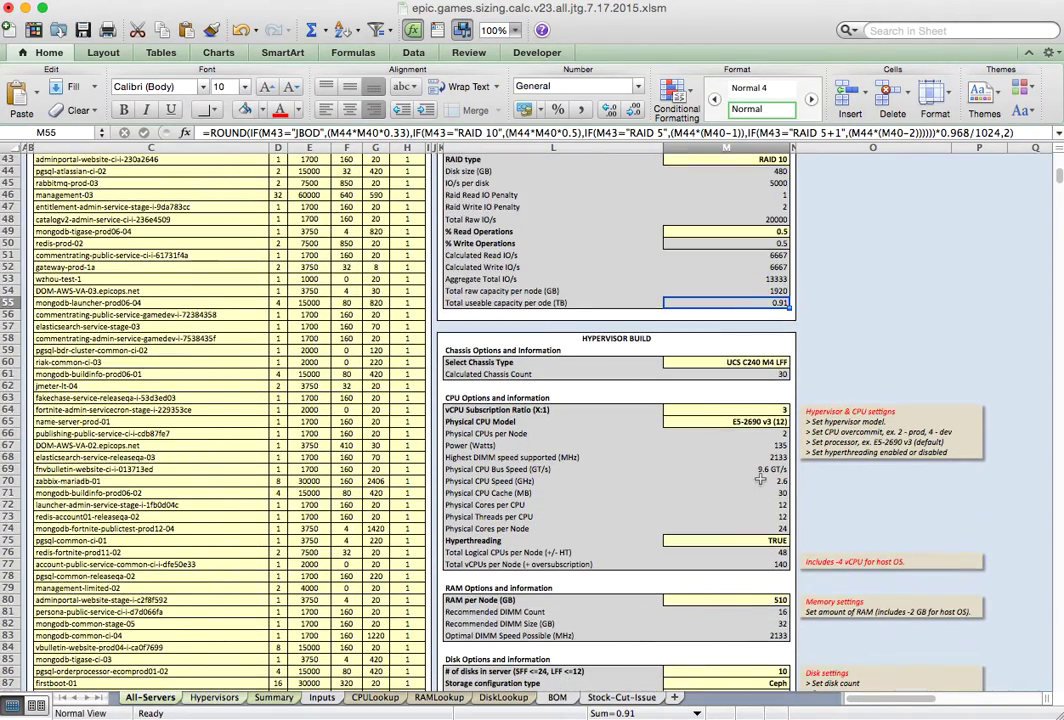
pyautogui.click(764, 471)
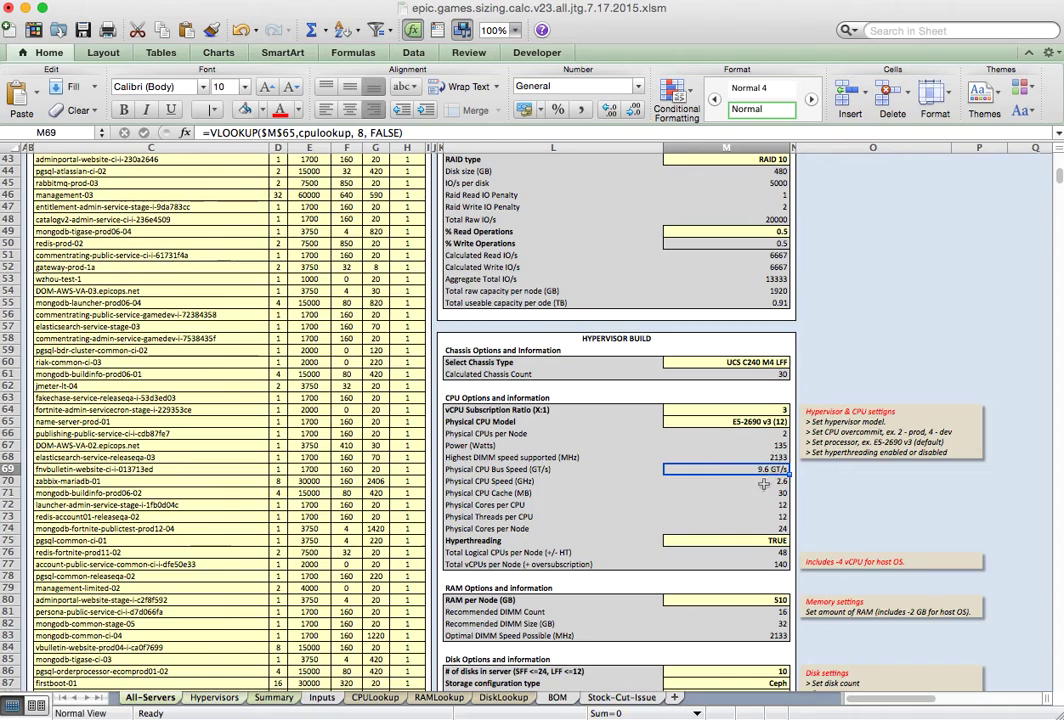
pyautogui.click(771, 517)
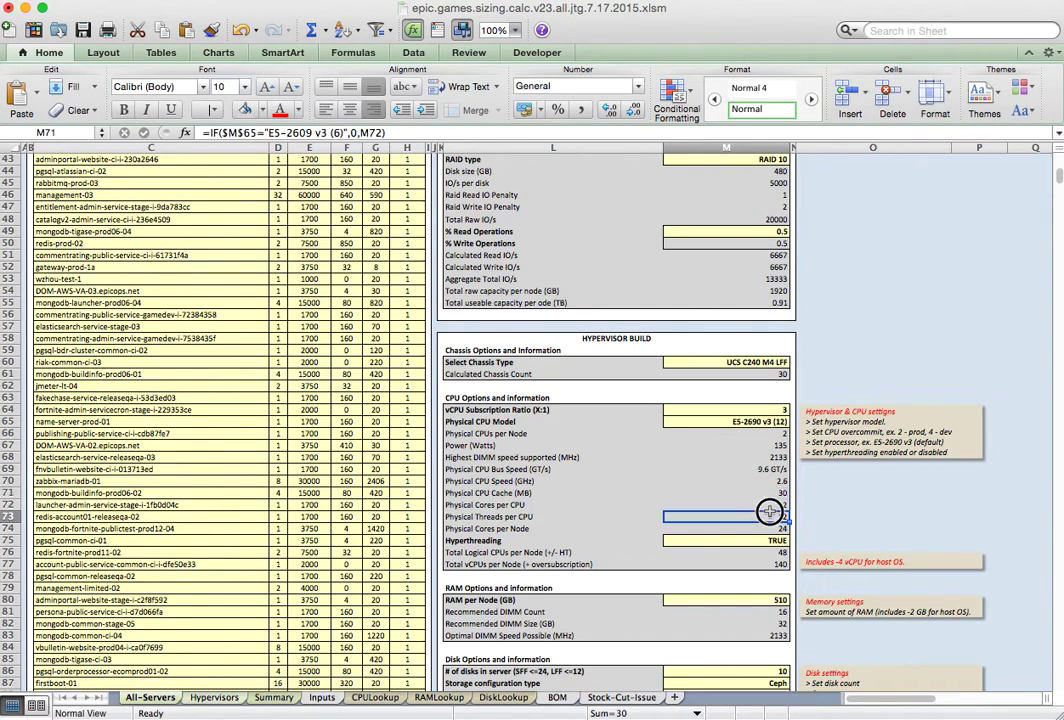
pyautogui.click(769, 541)
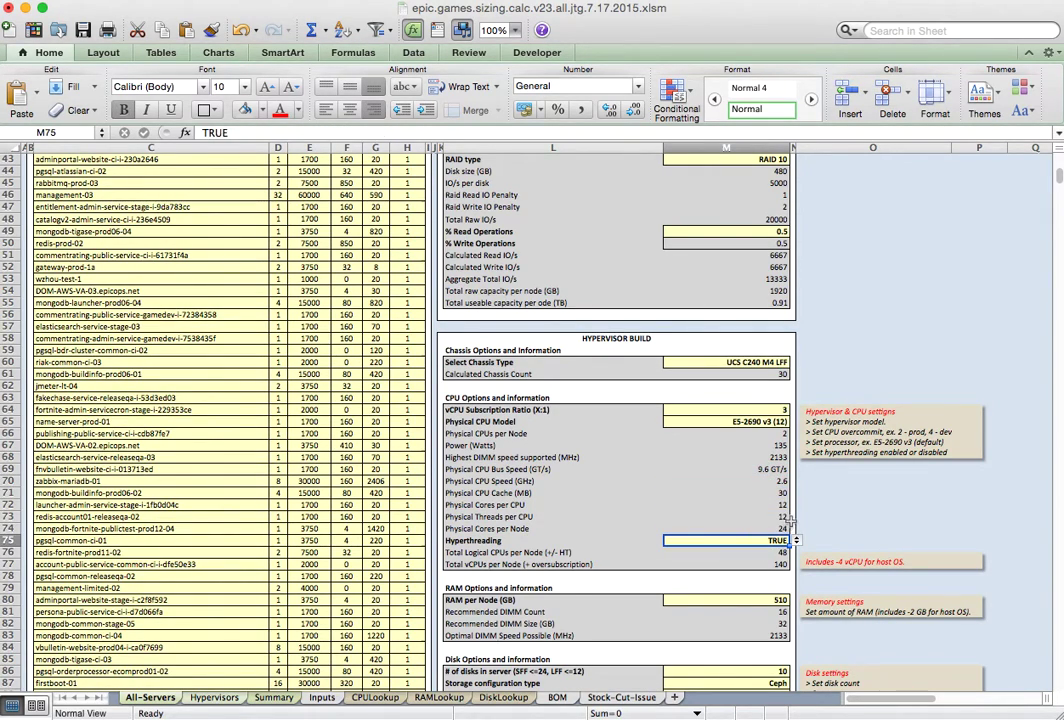
# - Inspect the hypervisor build's vCPU subscription ratio, total logical CPUs and total vCPUs per node cells
pyautogui.click(759, 409)
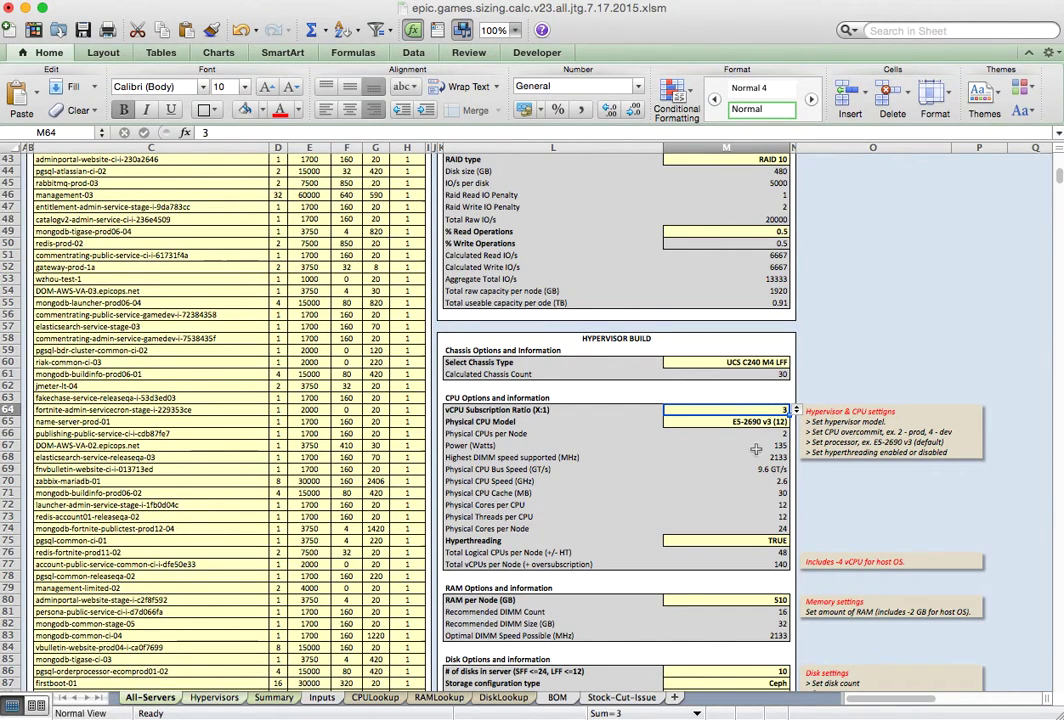
pyautogui.scroll(-2, 756, 451)
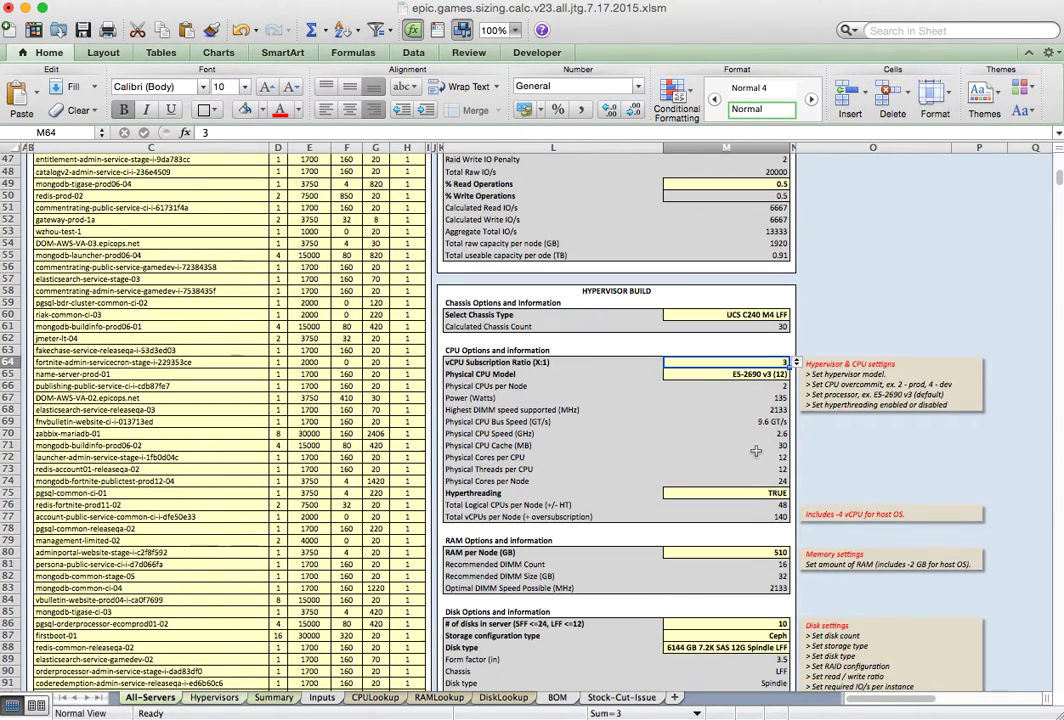
pyautogui.click(740, 505)
pyautogui.click(737, 516)
pyautogui.scroll(-2, 637, 500)
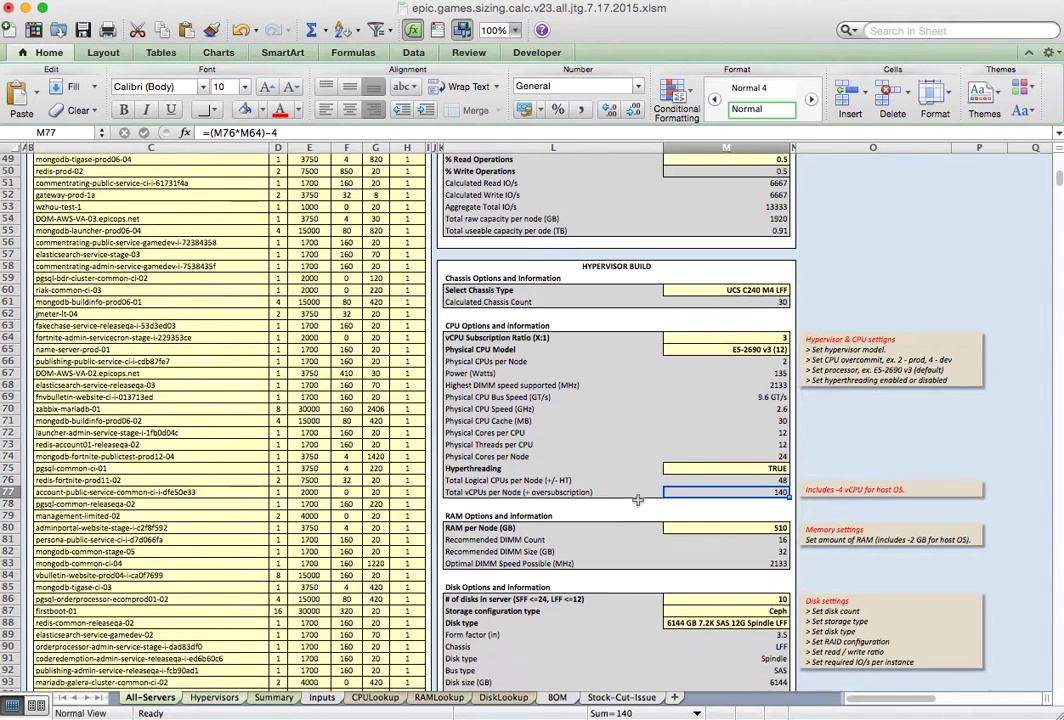
# - Set the hypervisor build's Physical CPU Model to E5-2640 v3 (8) and check its total logical CPUs per node
pyautogui.click(756, 325)
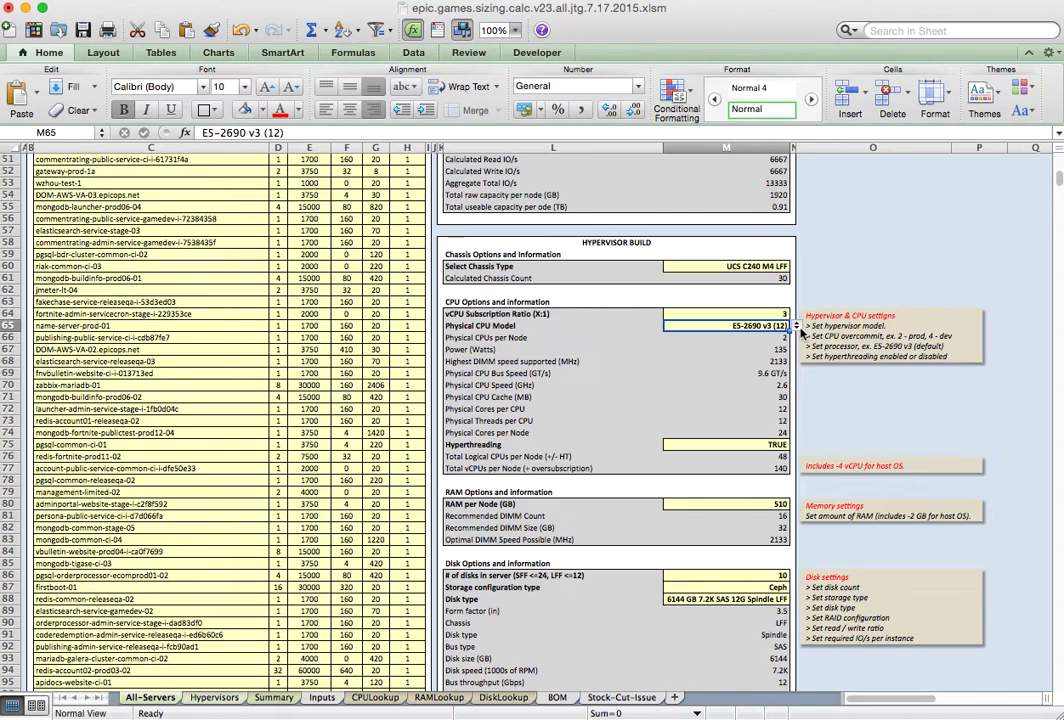
pyautogui.click(797, 326)
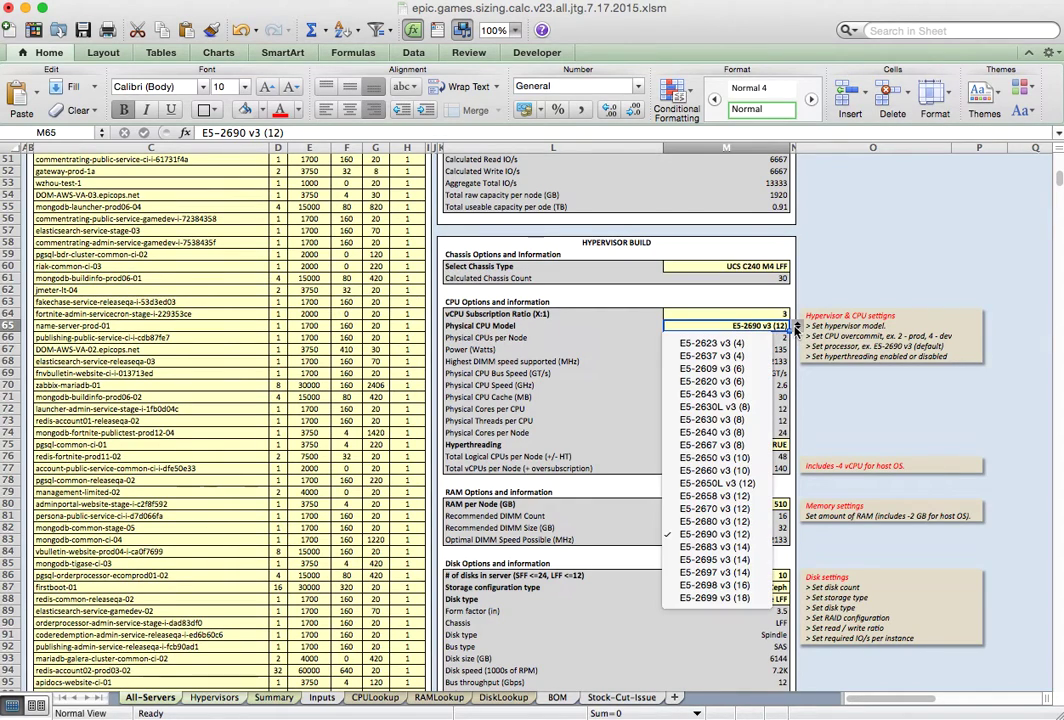
pyautogui.click(747, 432)
pyautogui.click(764, 456)
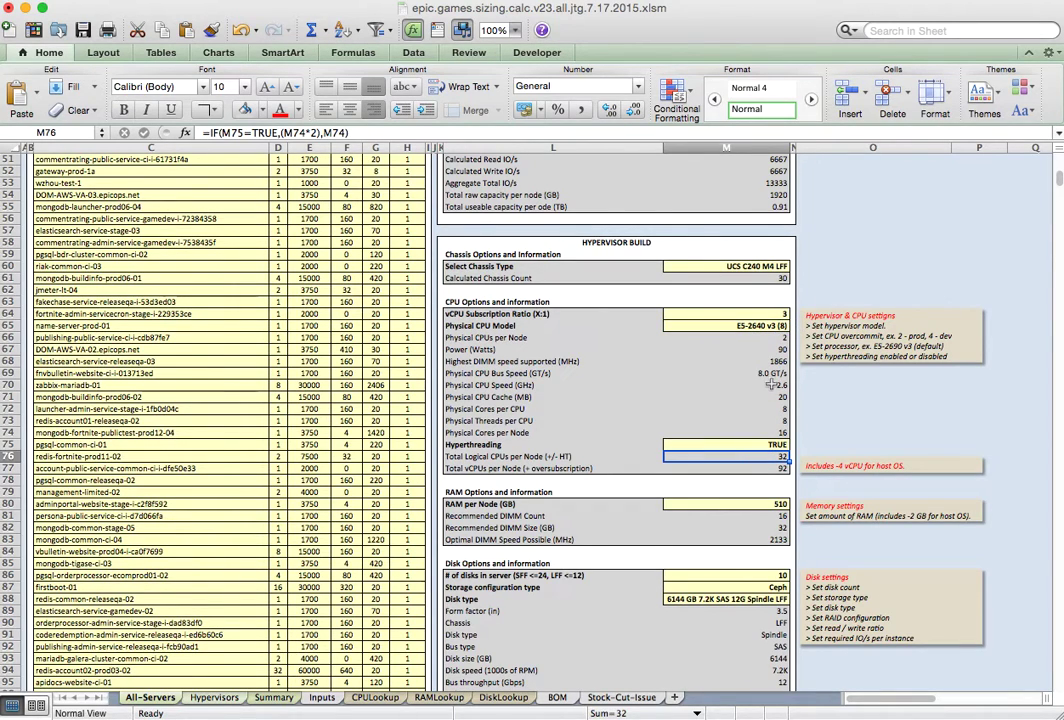
# - Set the hypervisor build's RAM per Node to 382 GB and check the recommended DIMM size
pyautogui.scroll(-5, 770, 428)
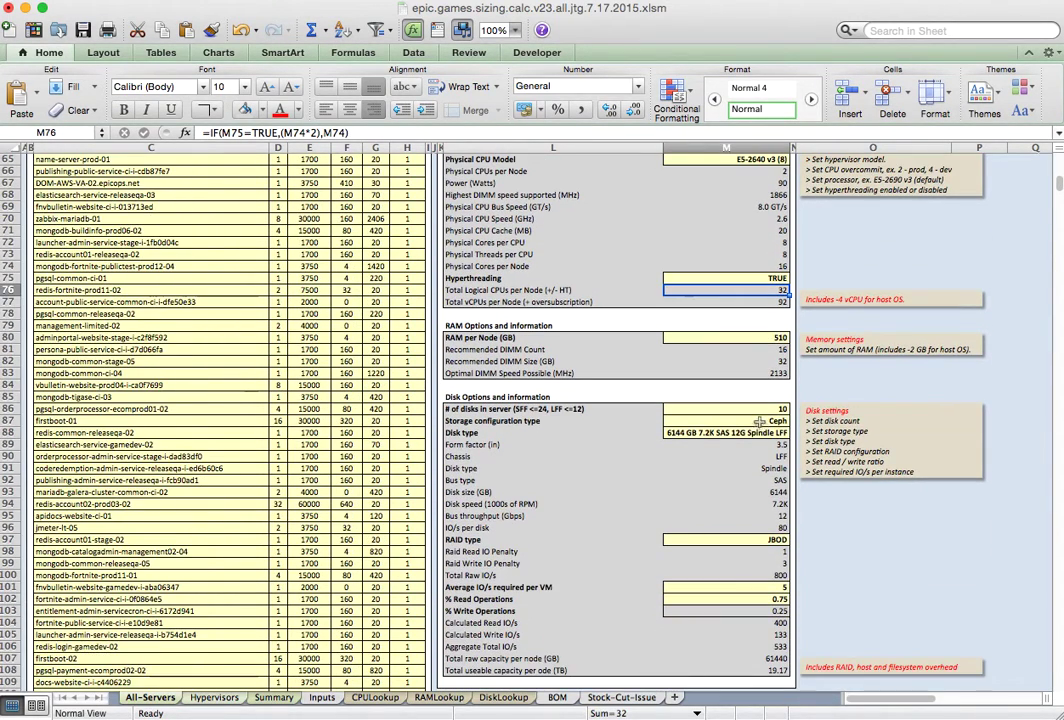
pyautogui.click(768, 338)
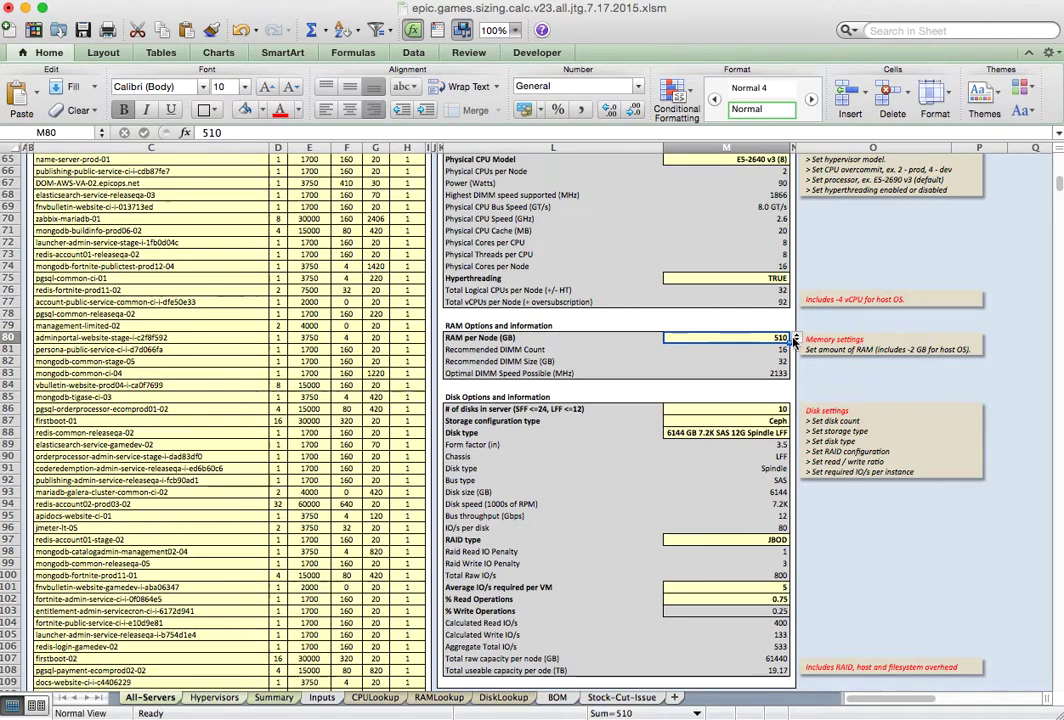
pyautogui.click(797, 339)
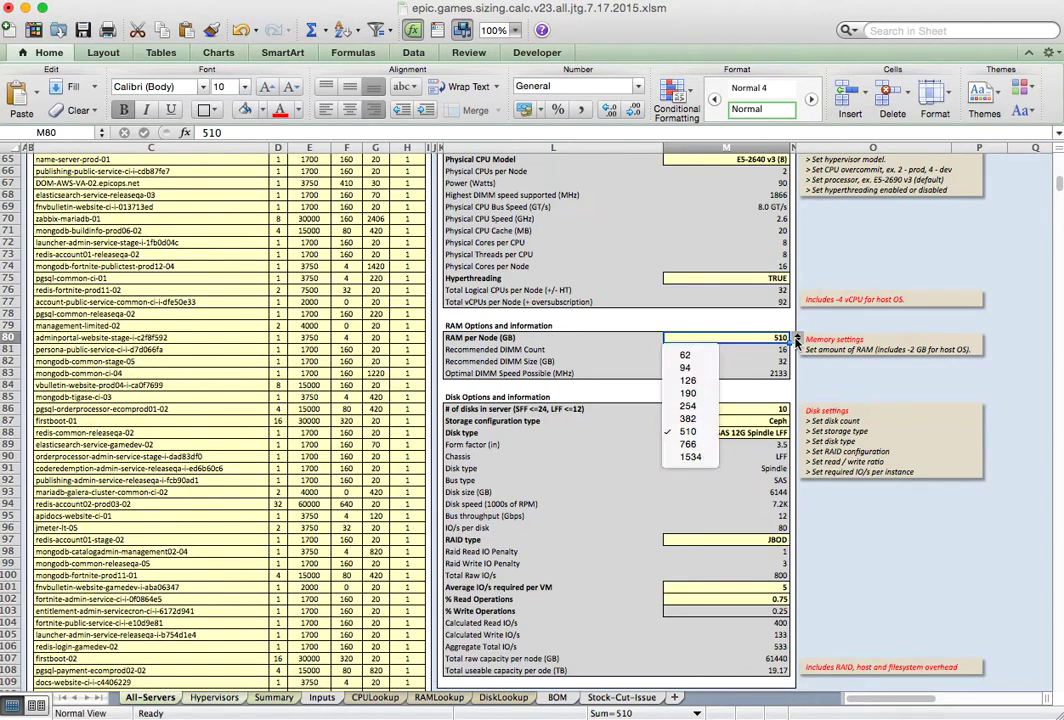
pyautogui.click(689, 419)
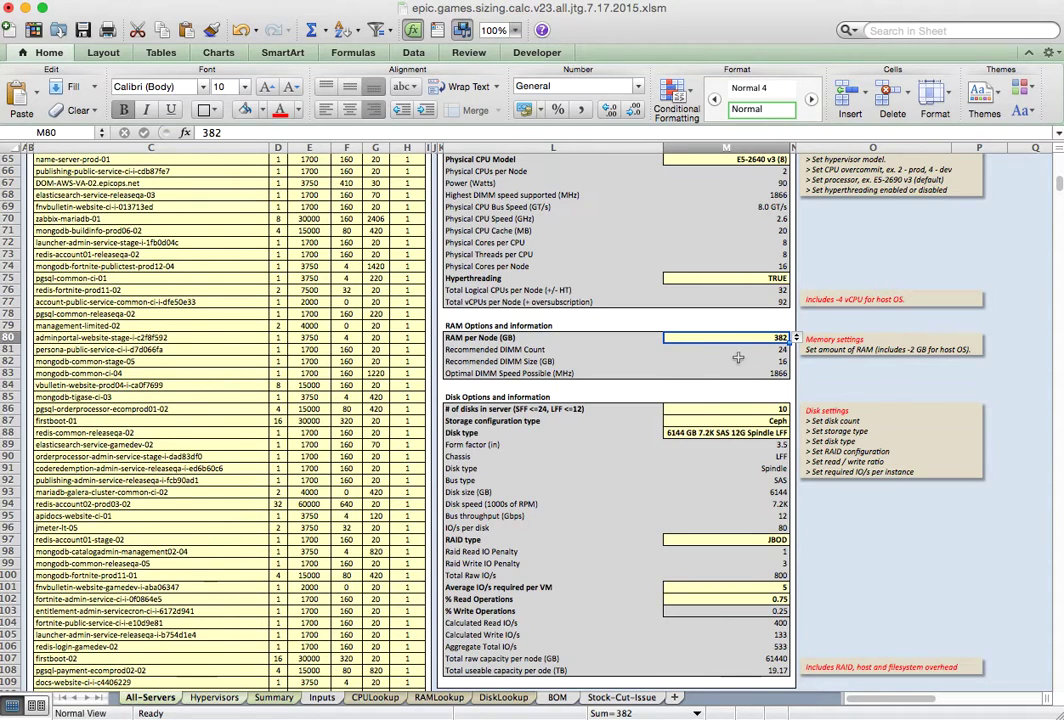
pyautogui.press('Down')
pyautogui.press('Down')
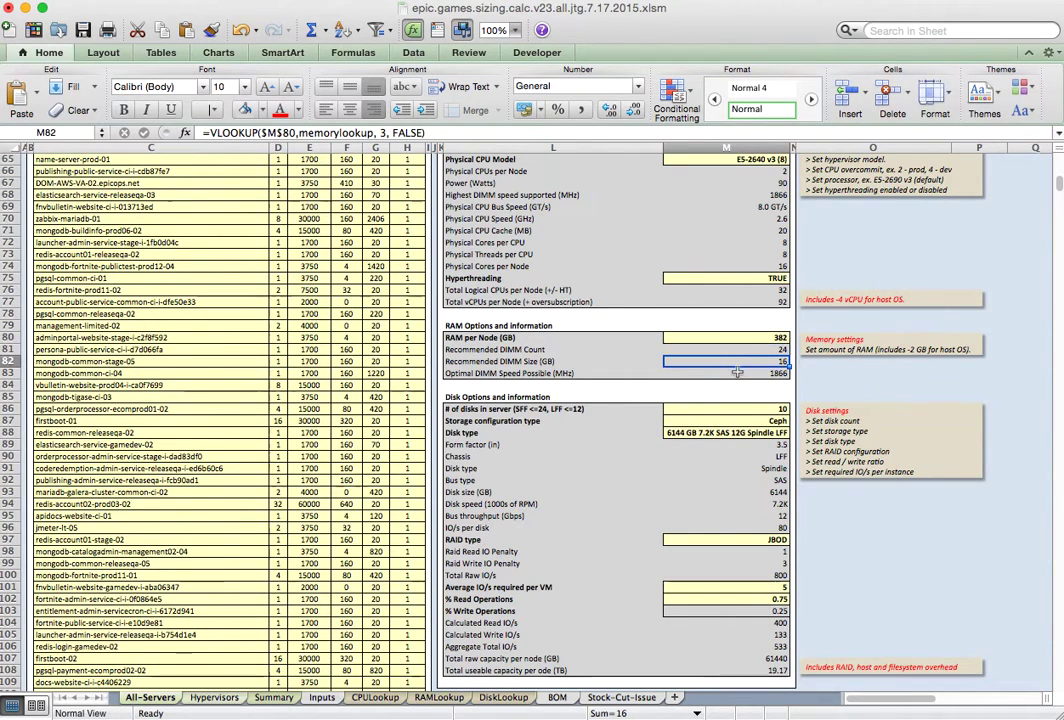
# - Examine the hypervisor build's disk count, storage configuration type, RAID type and % Read Operations cells
pyautogui.scroll(-1, 742, 362)
pyautogui.scroll(-2, 744, 362)
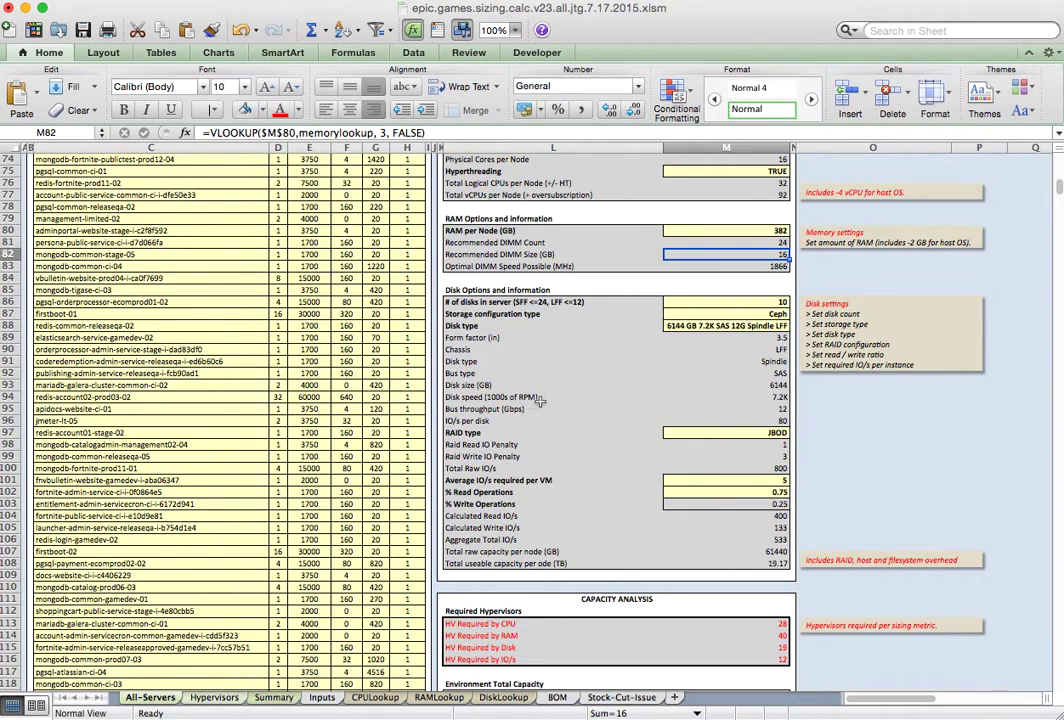
pyautogui.click(742, 326)
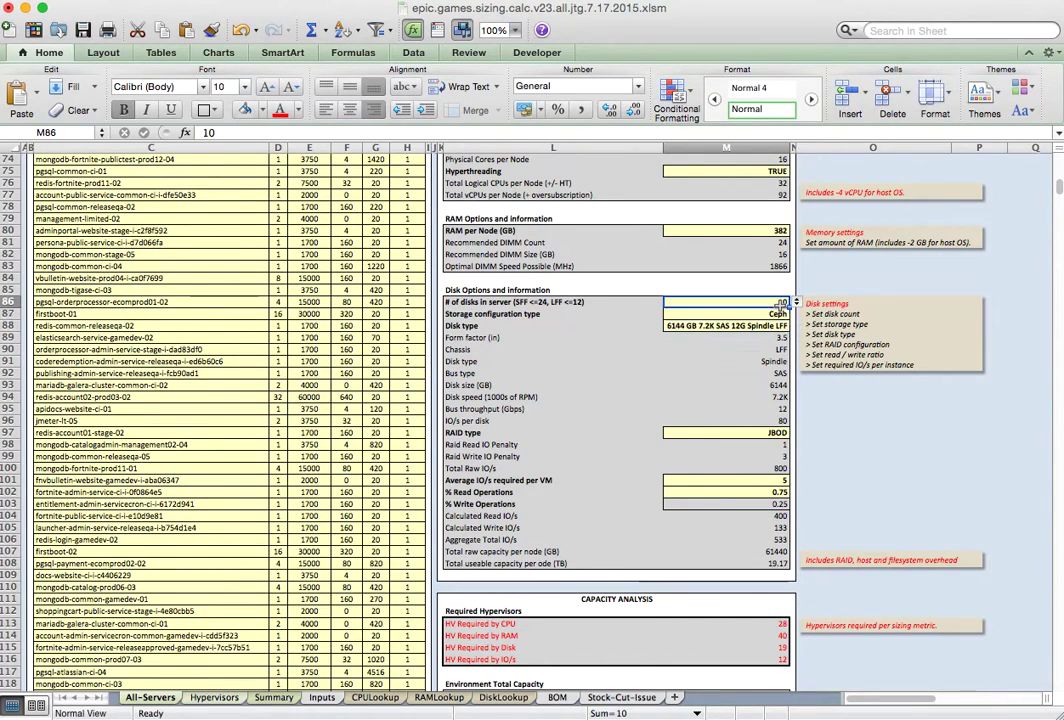
pyautogui.click(779, 313)
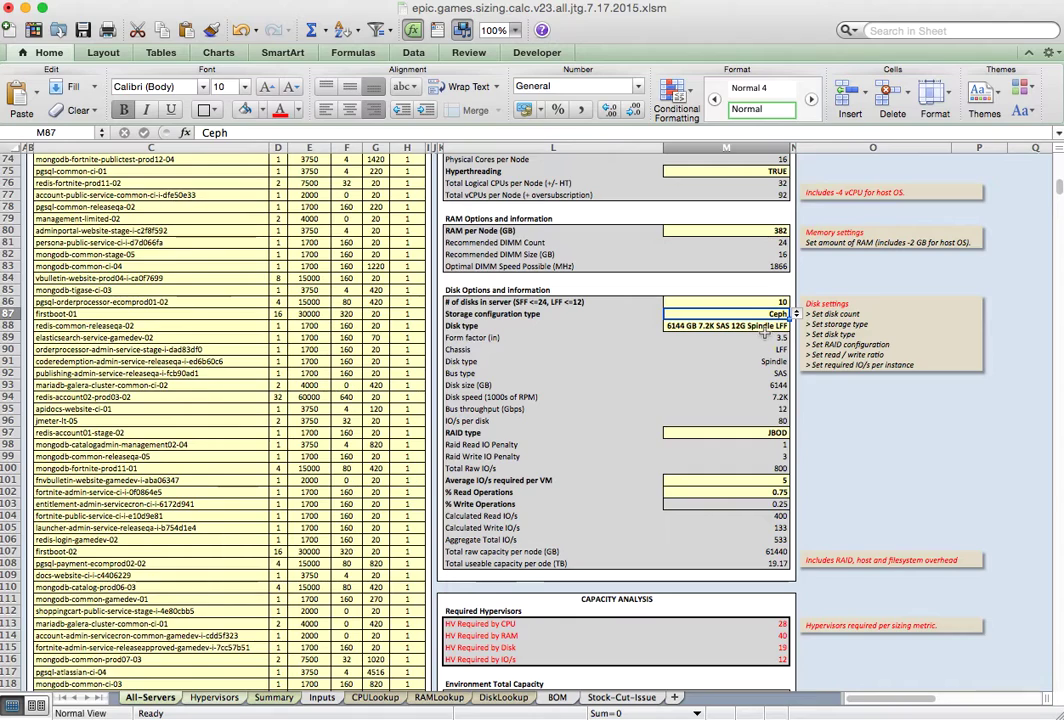
pyautogui.click(750, 433)
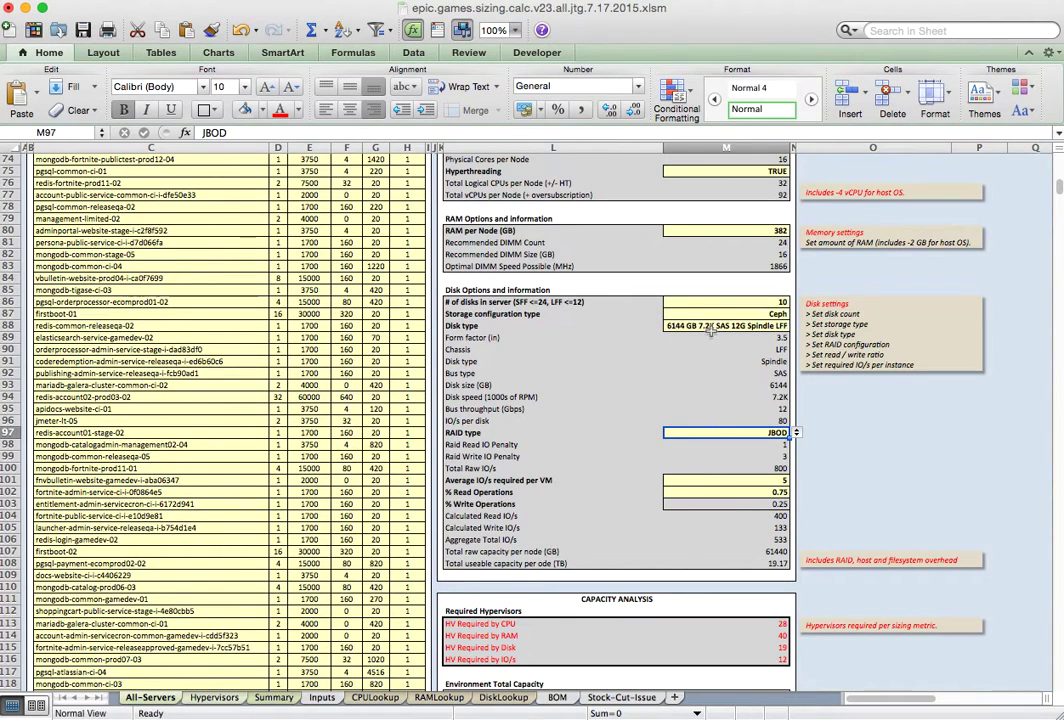
pyautogui.click(725, 492)
# - Inspect the CAPACITY ANALYSIS formulas for hypervisors required by CPU and by IO/s
pyautogui.scroll(-3, 722, 468)
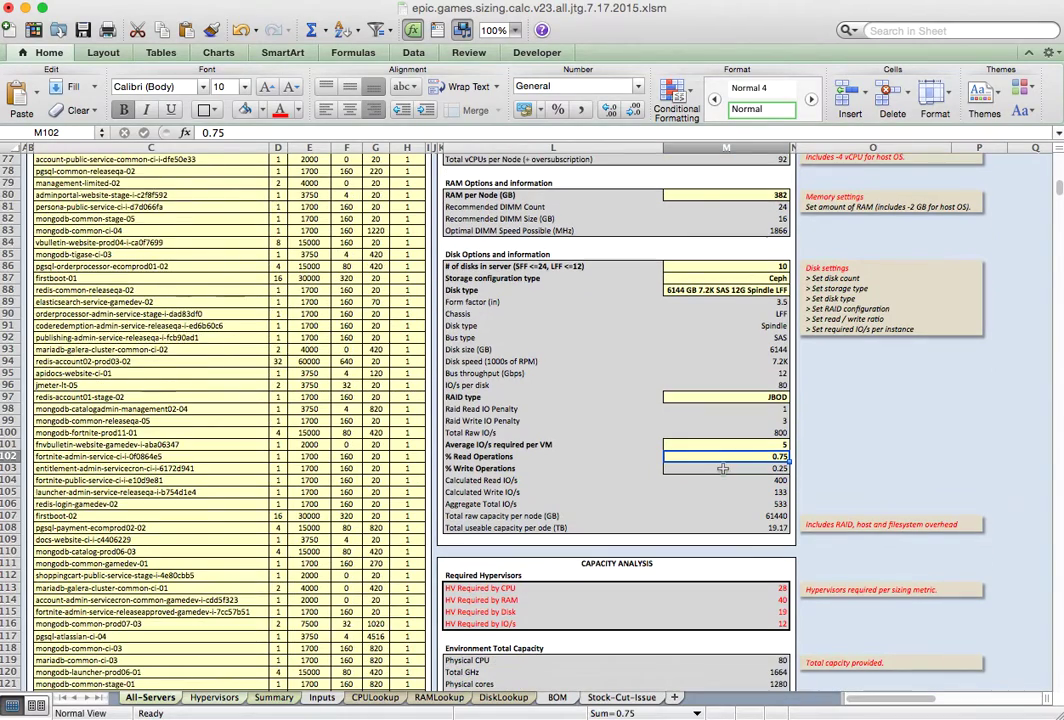
pyautogui.scroll(-5, 722, 468)
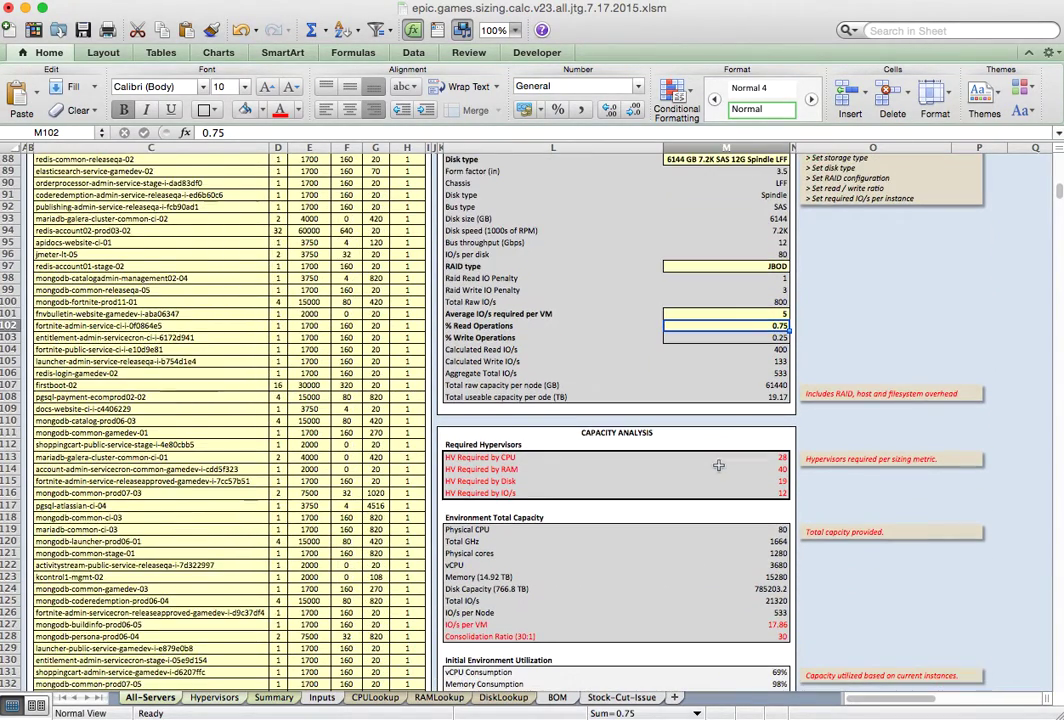
pyautogui.scroll(-2, 718, 465)
pyautogui.click(720, 422)
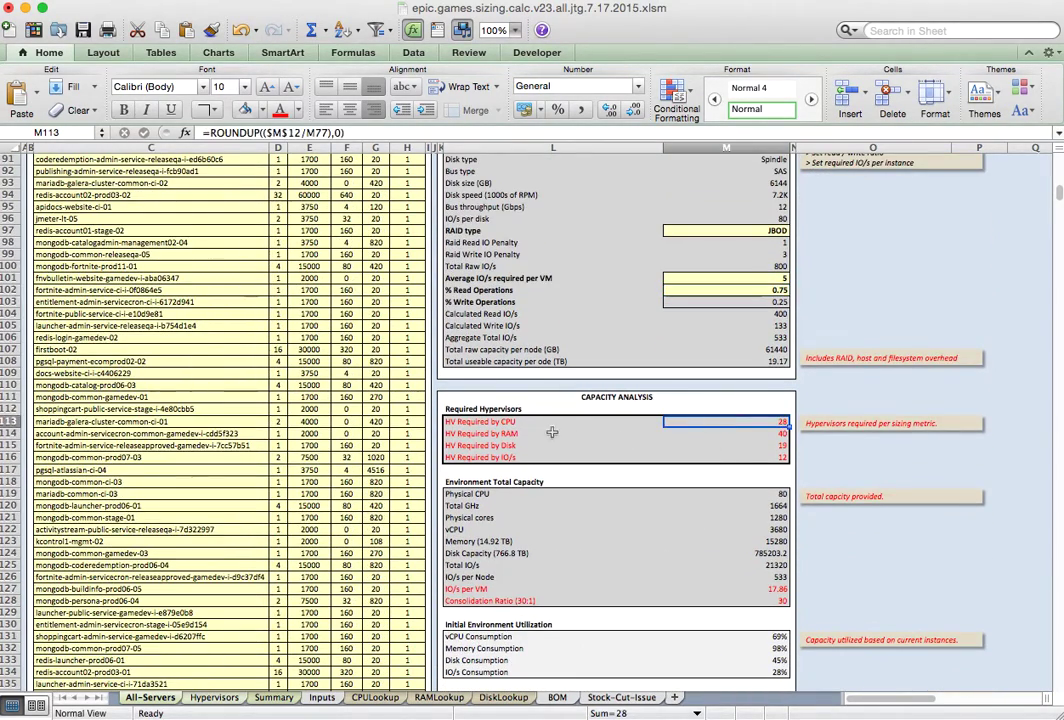
pyautogui.click(743, 457)
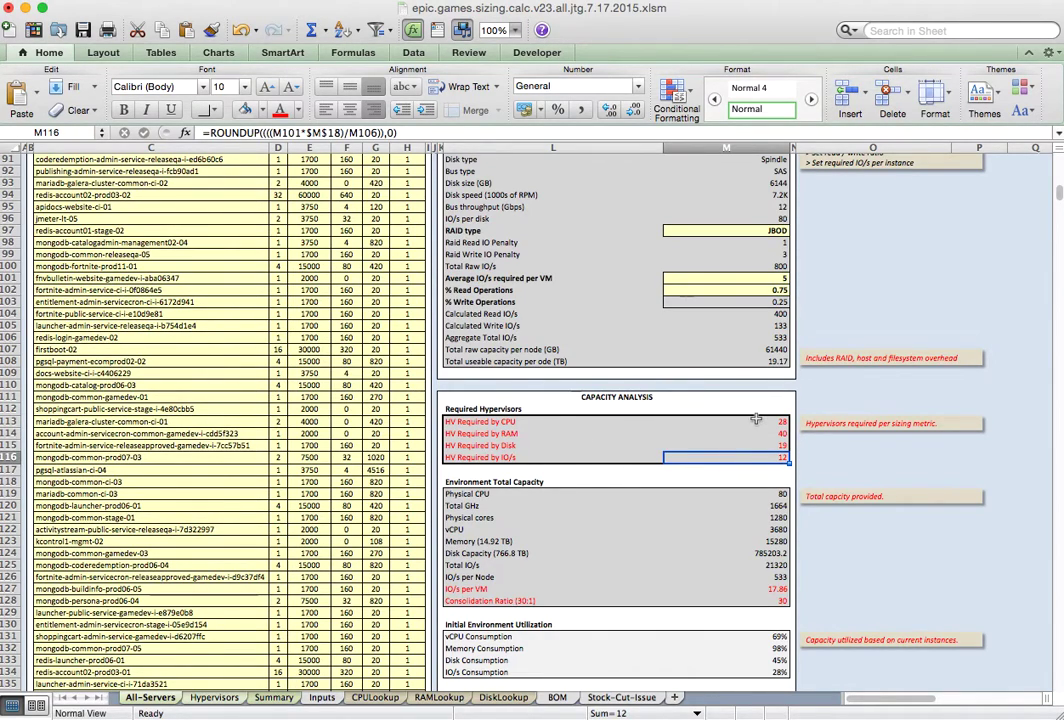
pyautogui.click(494, 422)
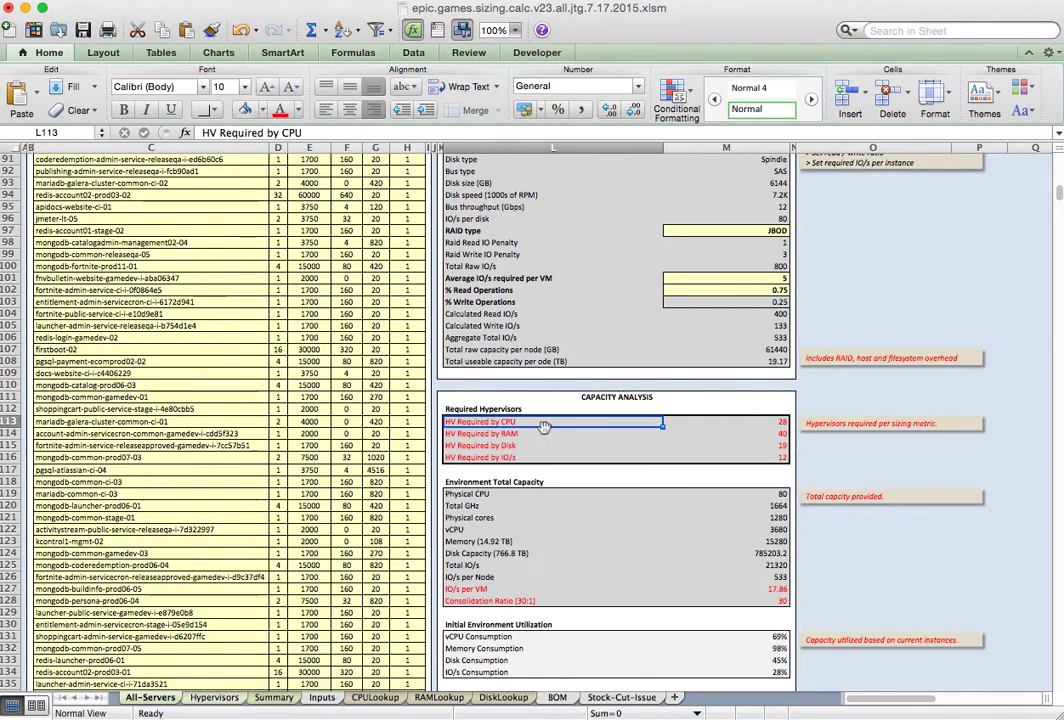
pyautogui.click(714, 421)
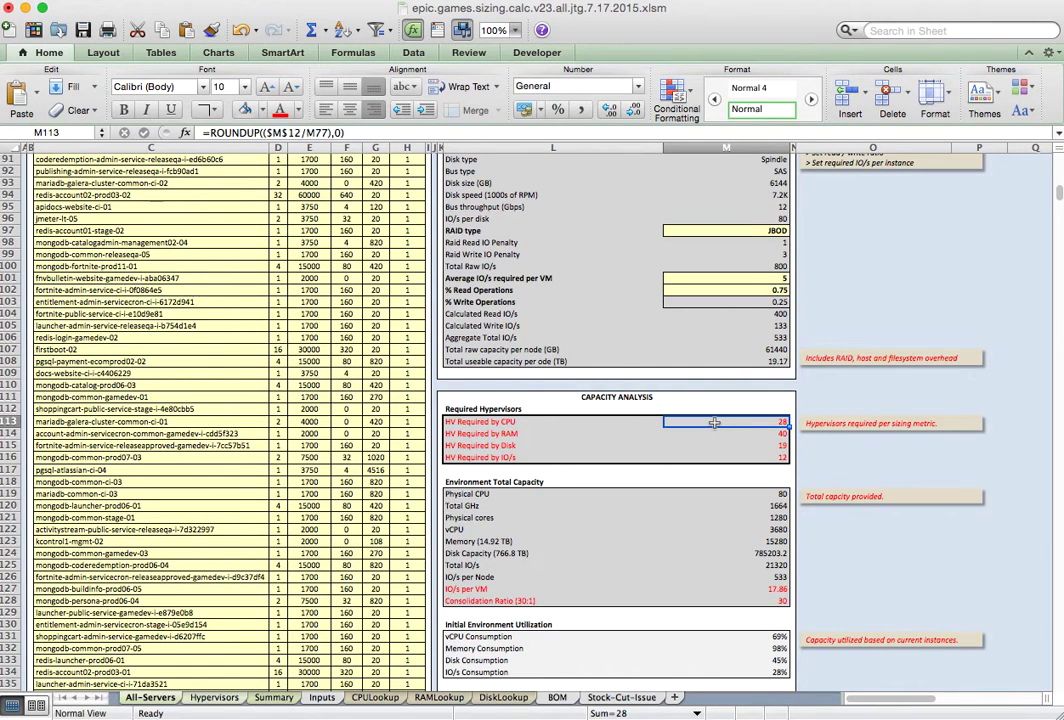
# - Review the hypervisor disk options against the capacity analysis and inspect the formulas for hypervisors required by RAM, disk and IO/s
pyautogui.scroll(3, 714, 423)
pyautogui.scroll(2, 714, 423)
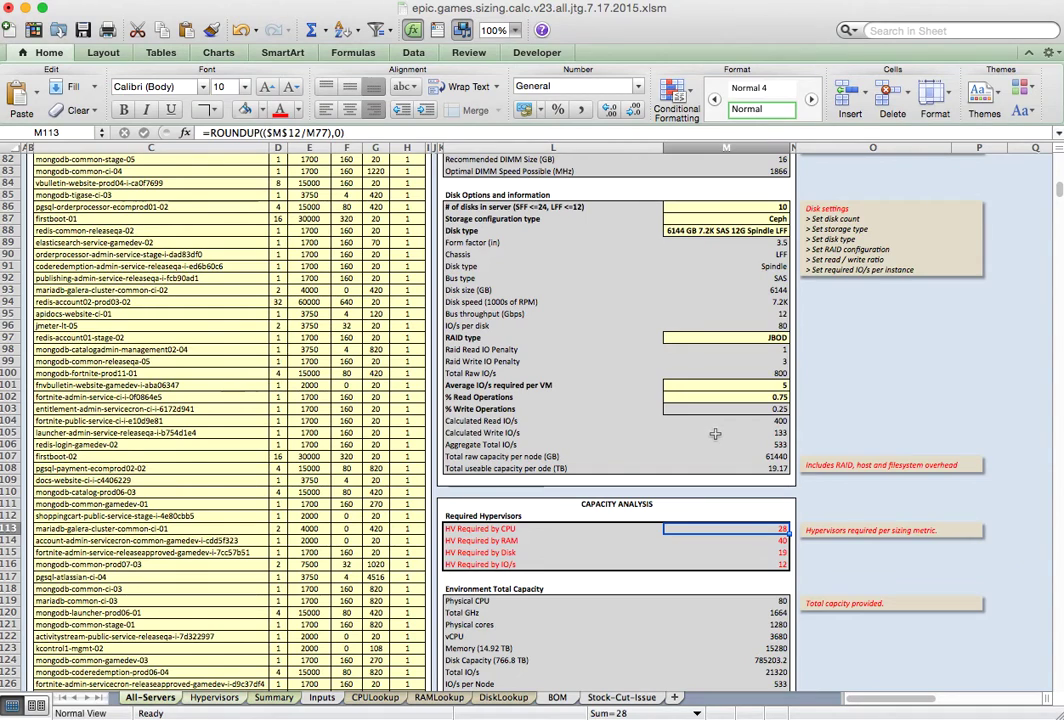
pyautogui.scroll(3, 715, 433)
pyautogui.scroll(-1, 715, 433)
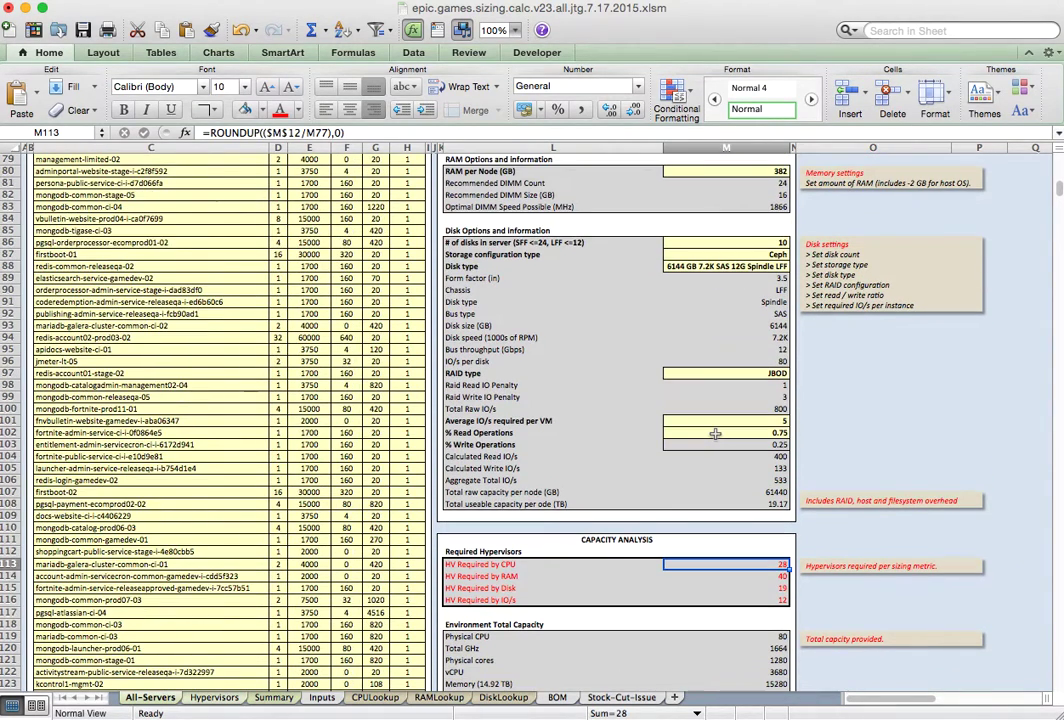
pyautogui.scroll(-3, 761, 471)
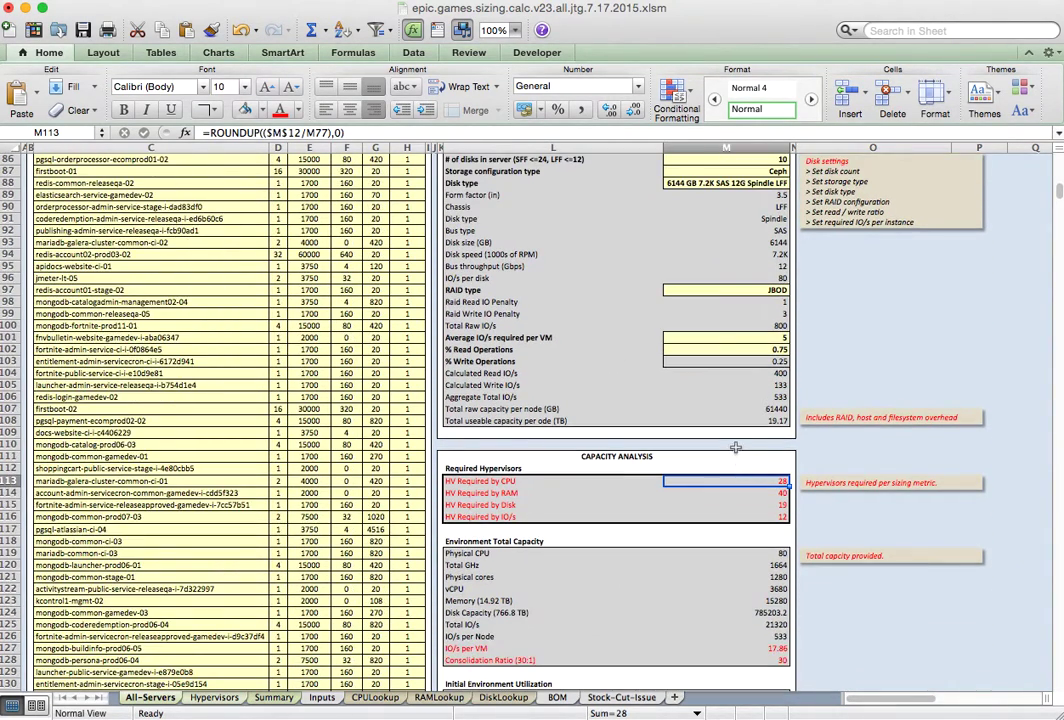
pyautogui.scroll(-1, 735, 447)
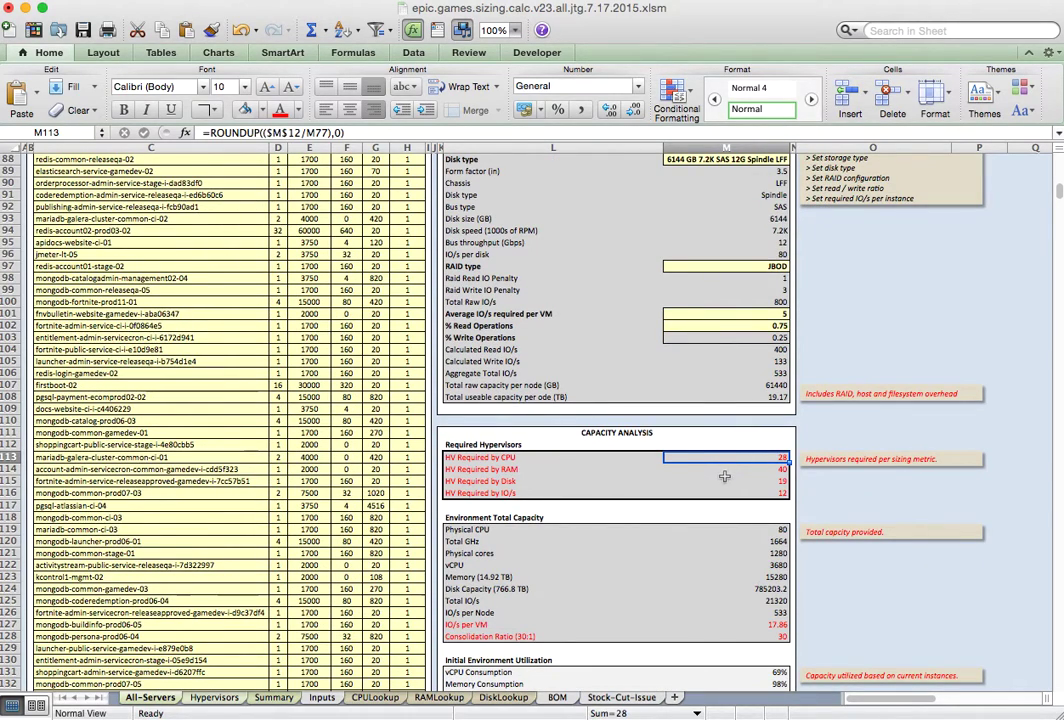
pyautogui.click(730, 470)
pyautogui.click(734, 484)
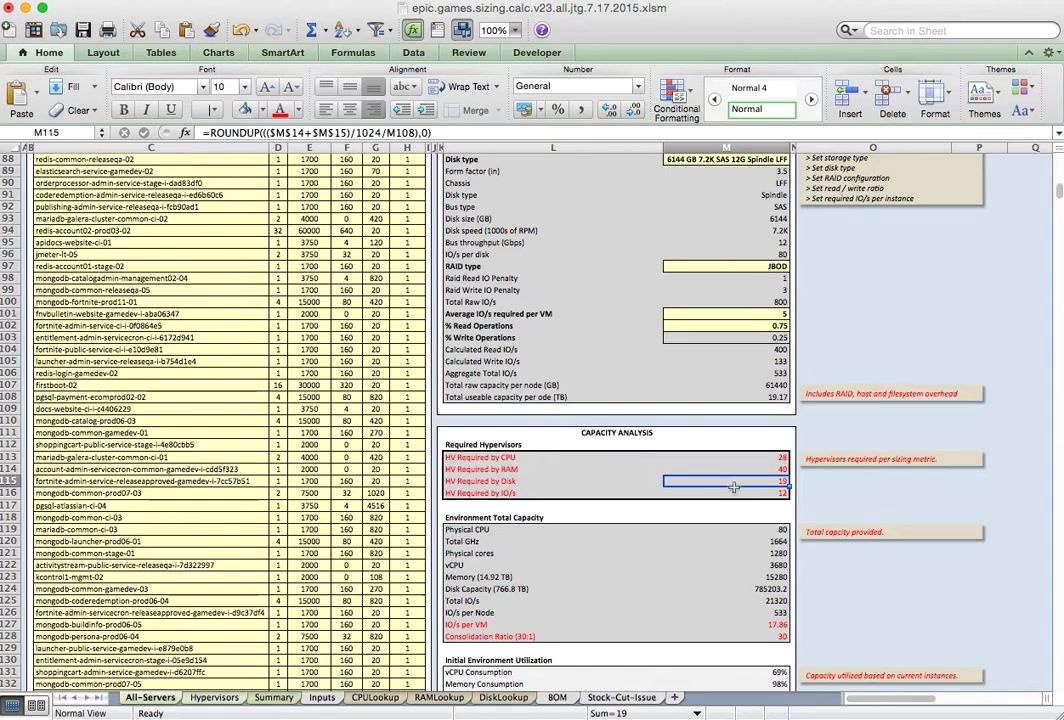
pyautogui.click(734, 493)
pyautogui.click(749, 472)
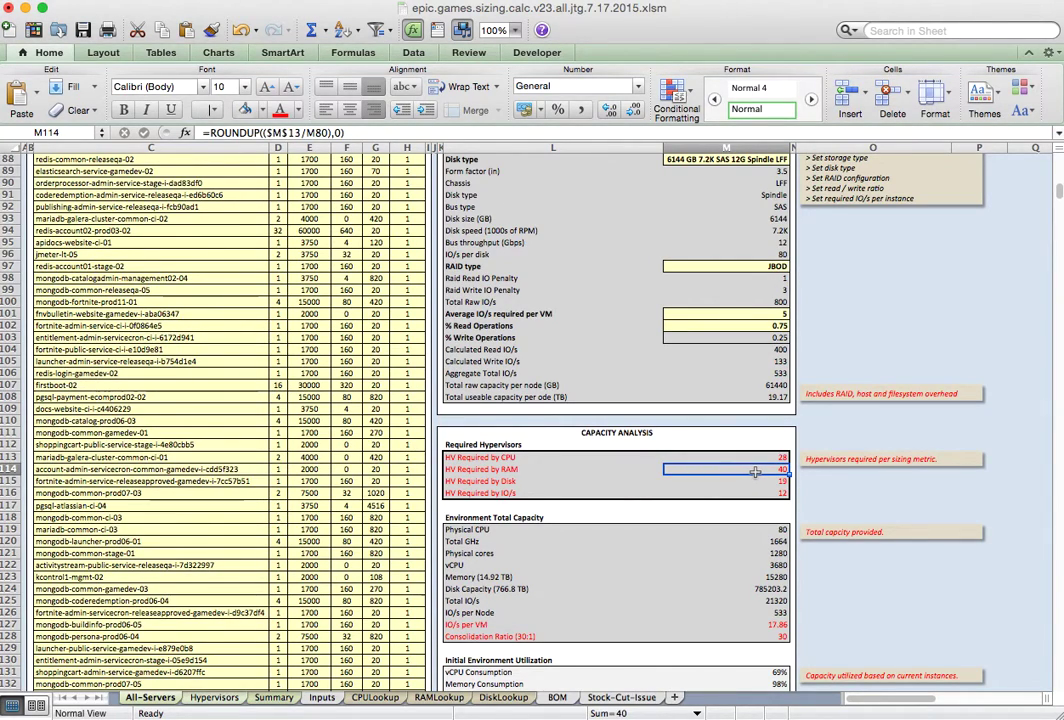
pyautogui.hscroll(1, 760, 466)
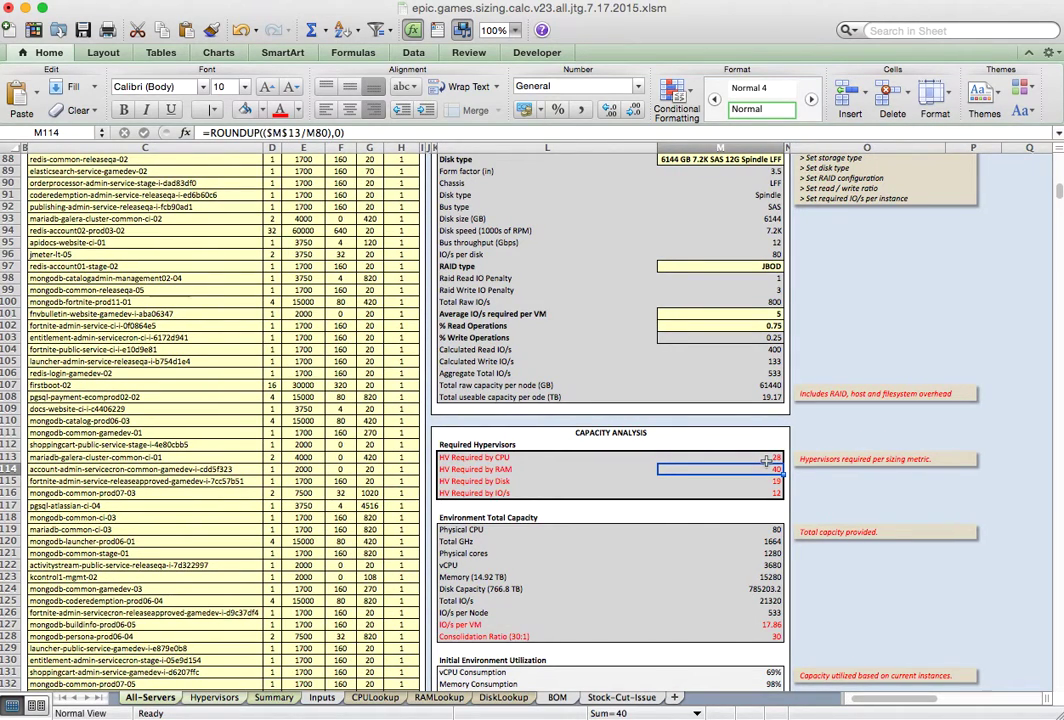
pyautogui.hscroll(-1, 884, 700)
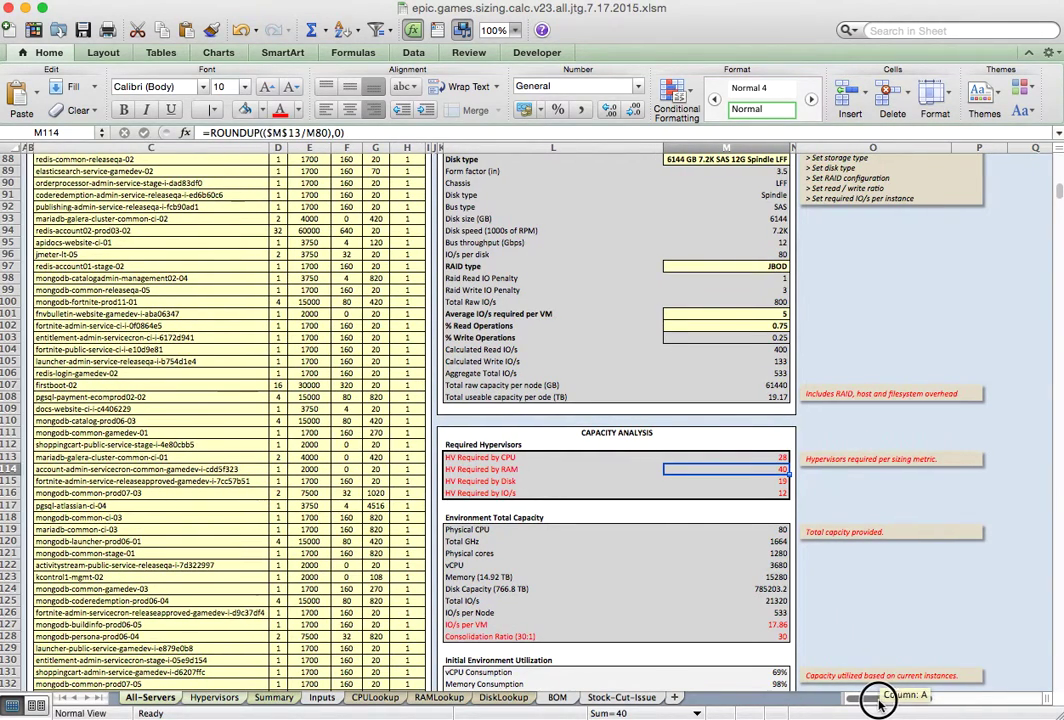
# - Set the hypervisor build's RAM per Node back to 510 GB and check the hypervisors required by RAM
pyautogui.scroll(3, 760, 549)
pyautogui.scroll(8, 760, 549)
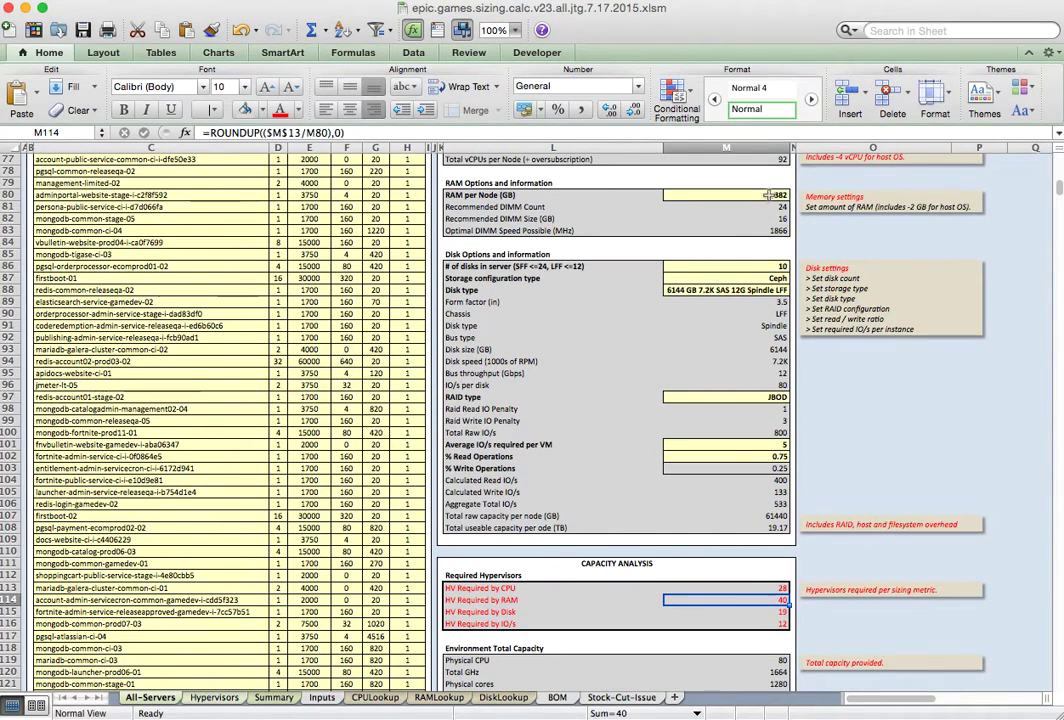
pyautogui.click(768, 195)
pyautogui.click(796, 195)
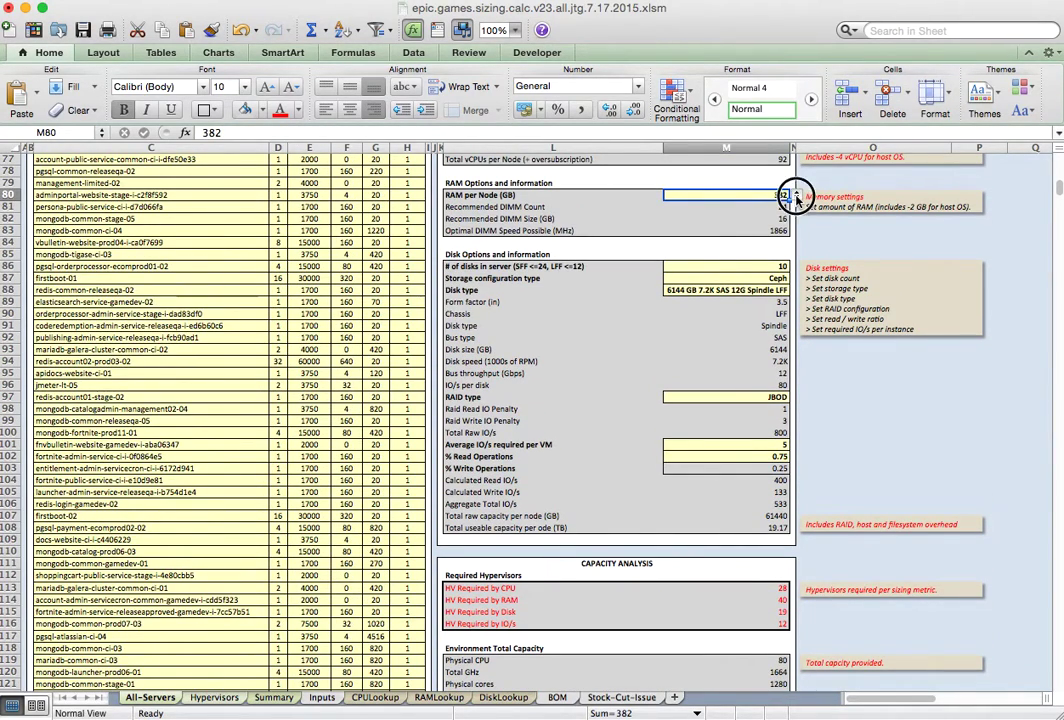
pyautogui.click(690, 289)
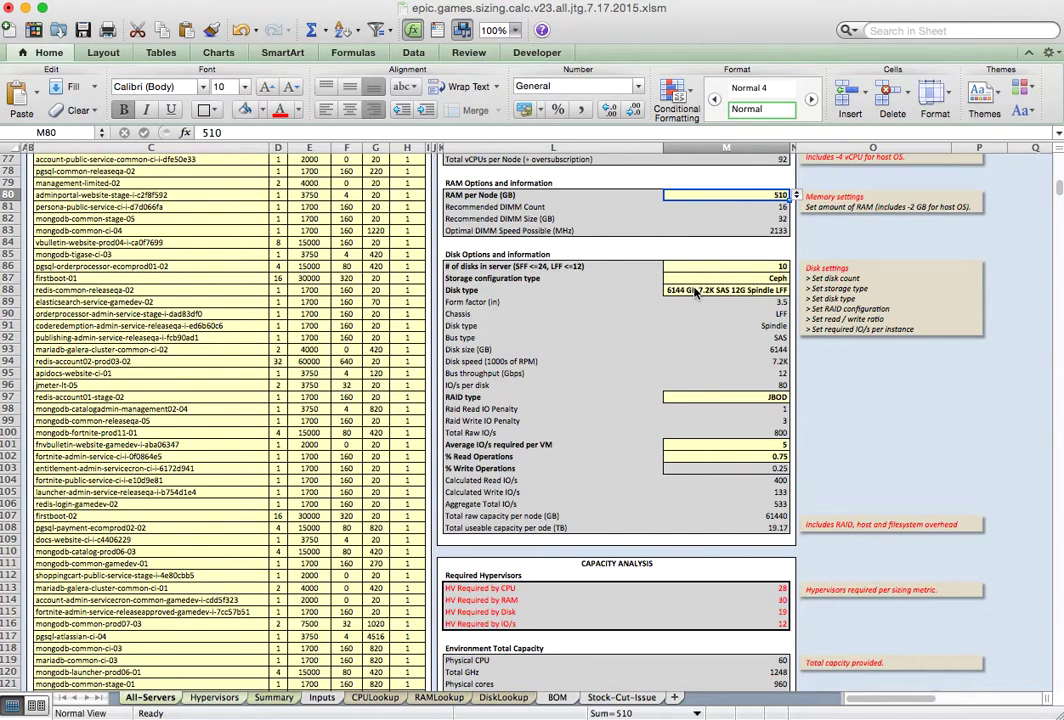
pyautogui.click(740, 599)
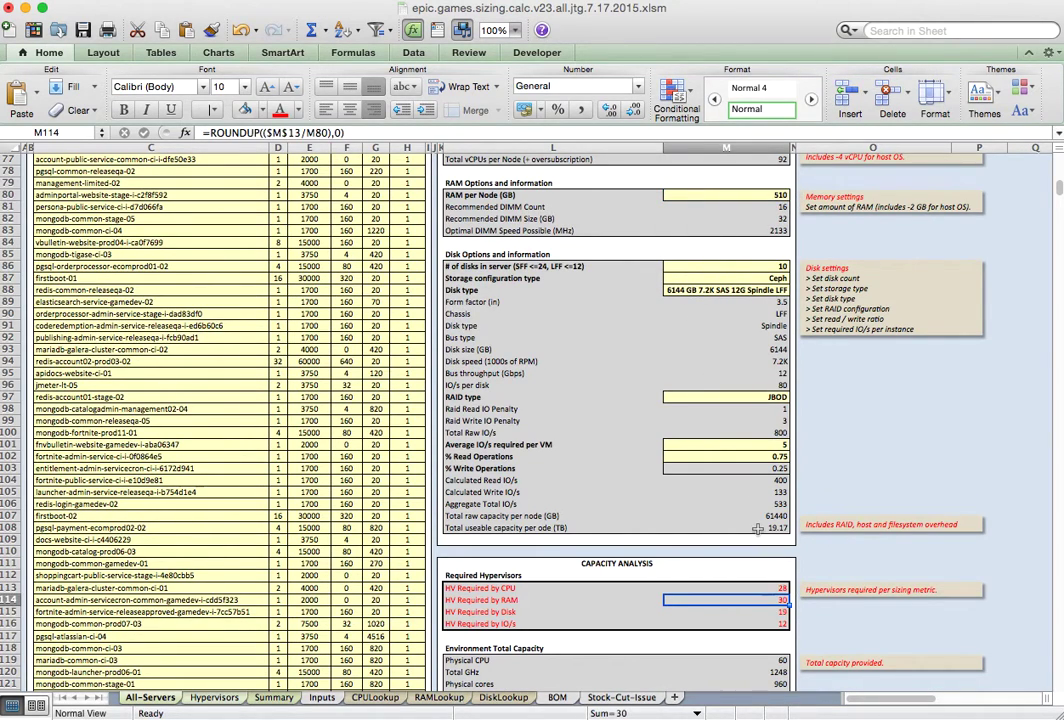
# - Review the environment total capacity figures and inspect the formula for hypervisors required by CPU
pyautogui.scroll(-2, 757, 529)
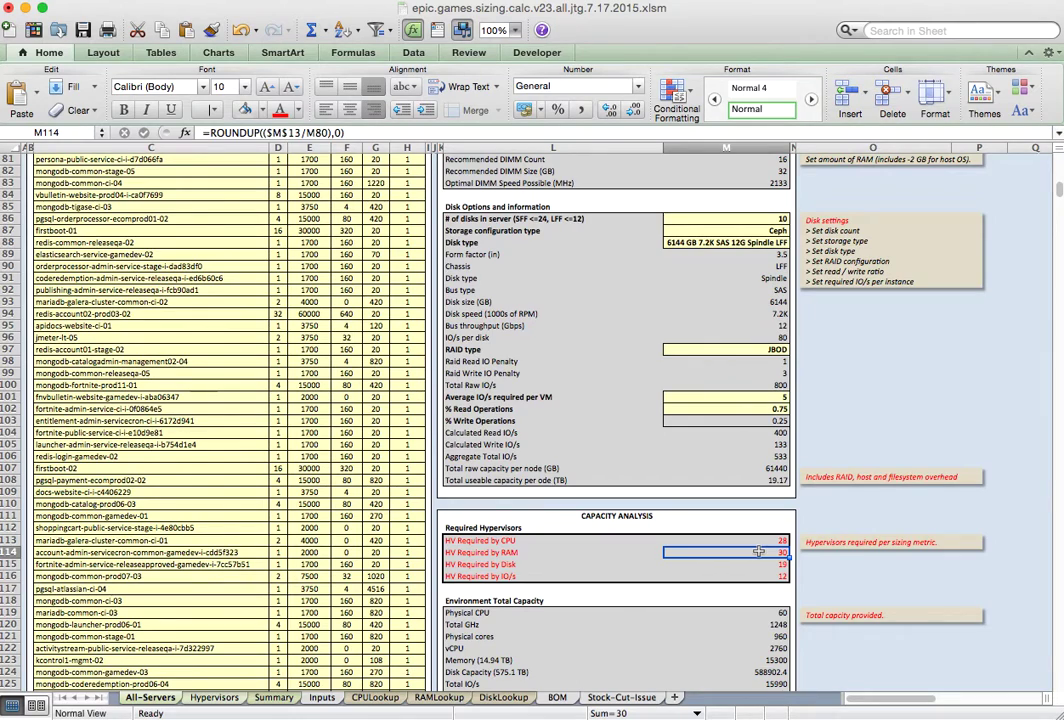
pyautogui.scroll(-2, 756, 521)
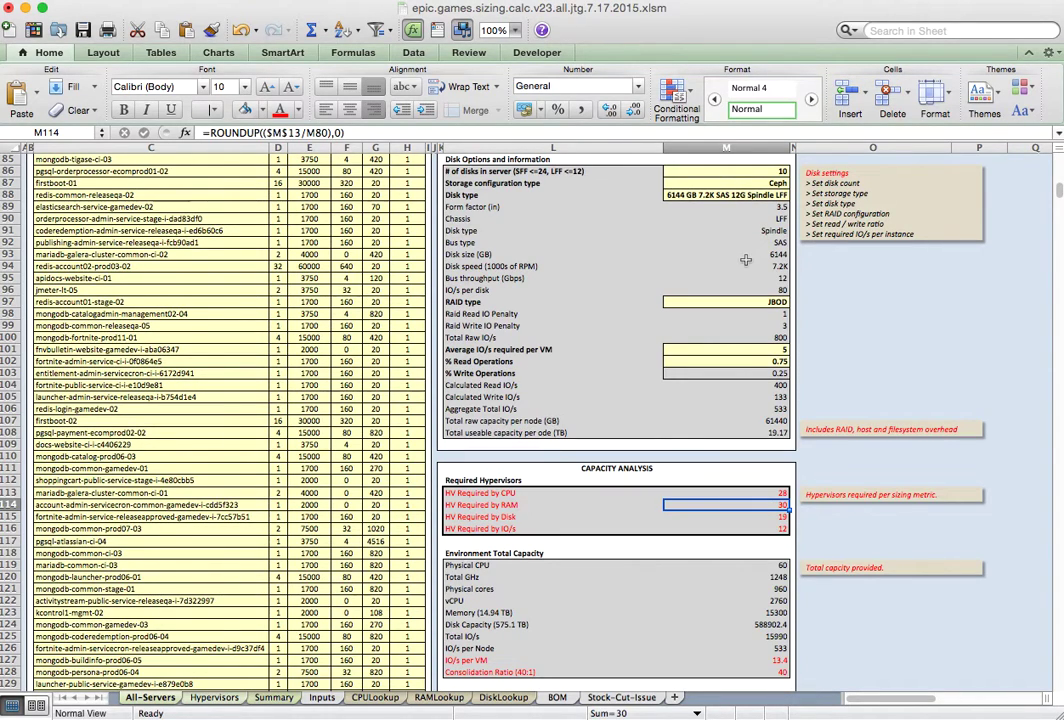
pyautogui.scroll(1, 745, 260)
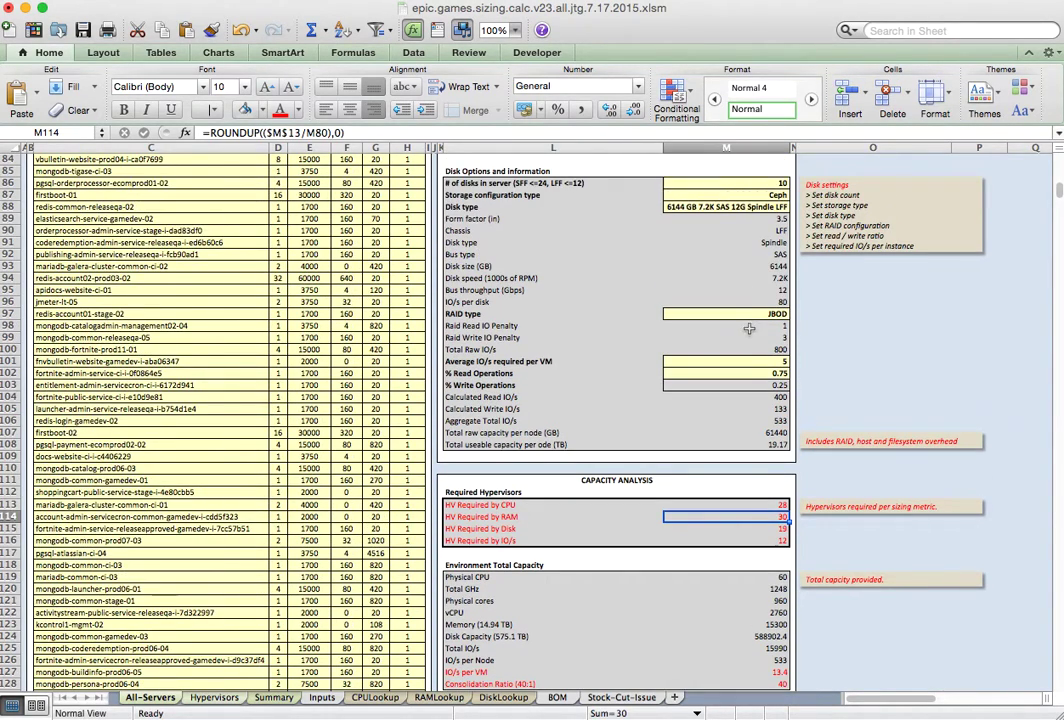
pyautogui.click(771, 507)
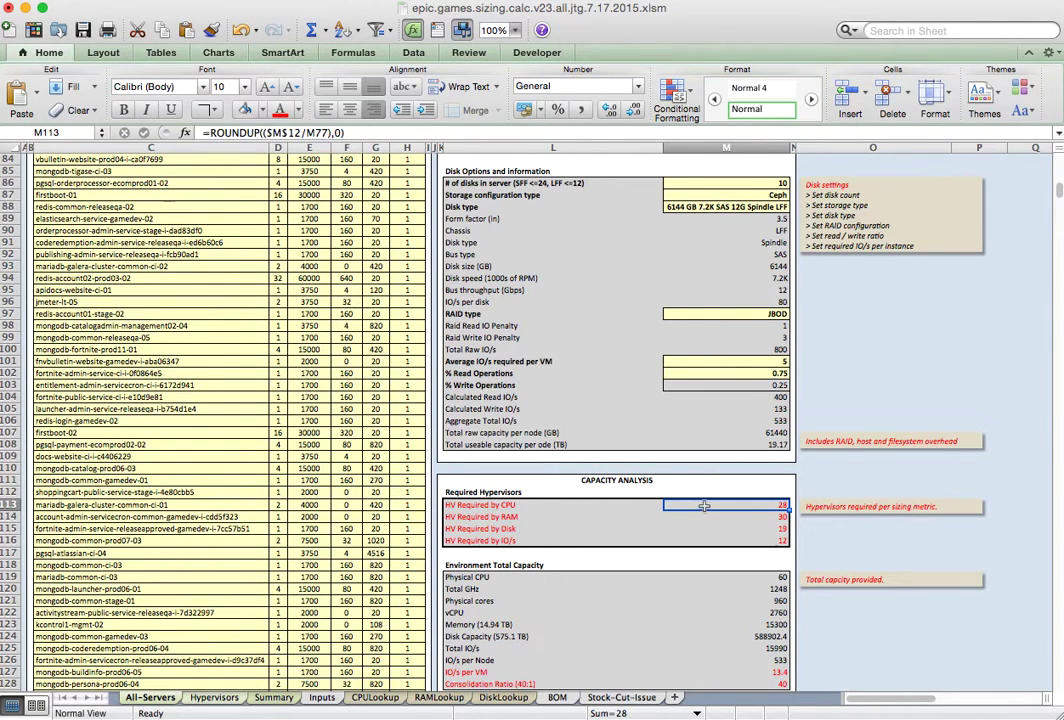
pyautogui.scroll(19, 736, 395)
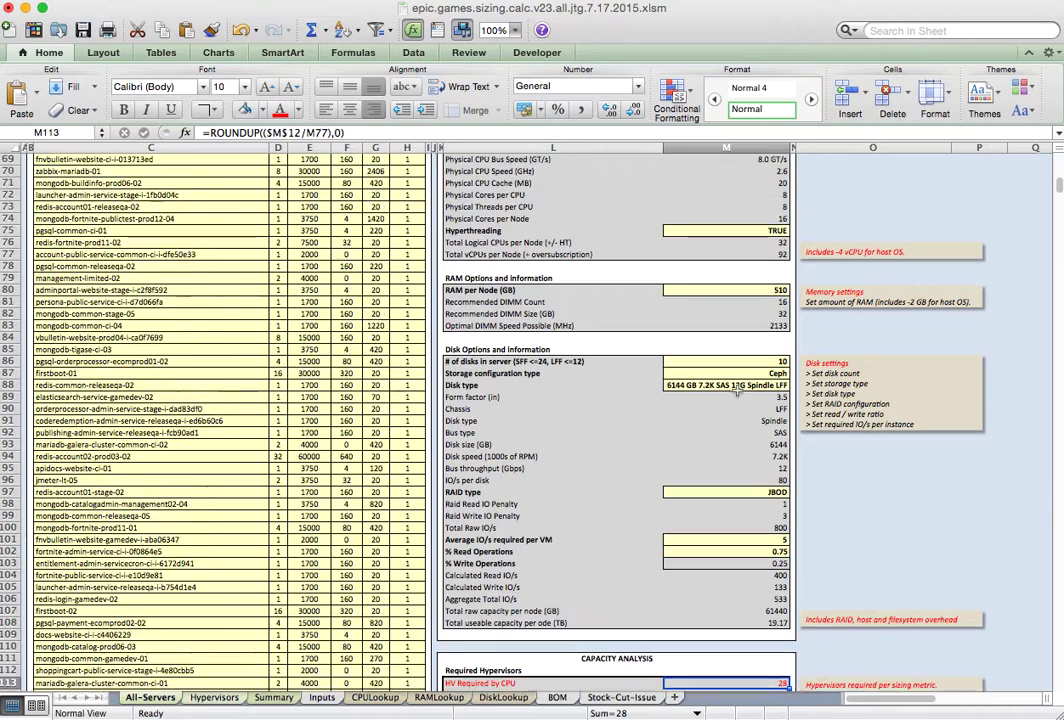
# - Set the hypervisor build's Physical CPU Model to E5-2690 v3 (12)
pyautogui.scroll(4, 742, 300)
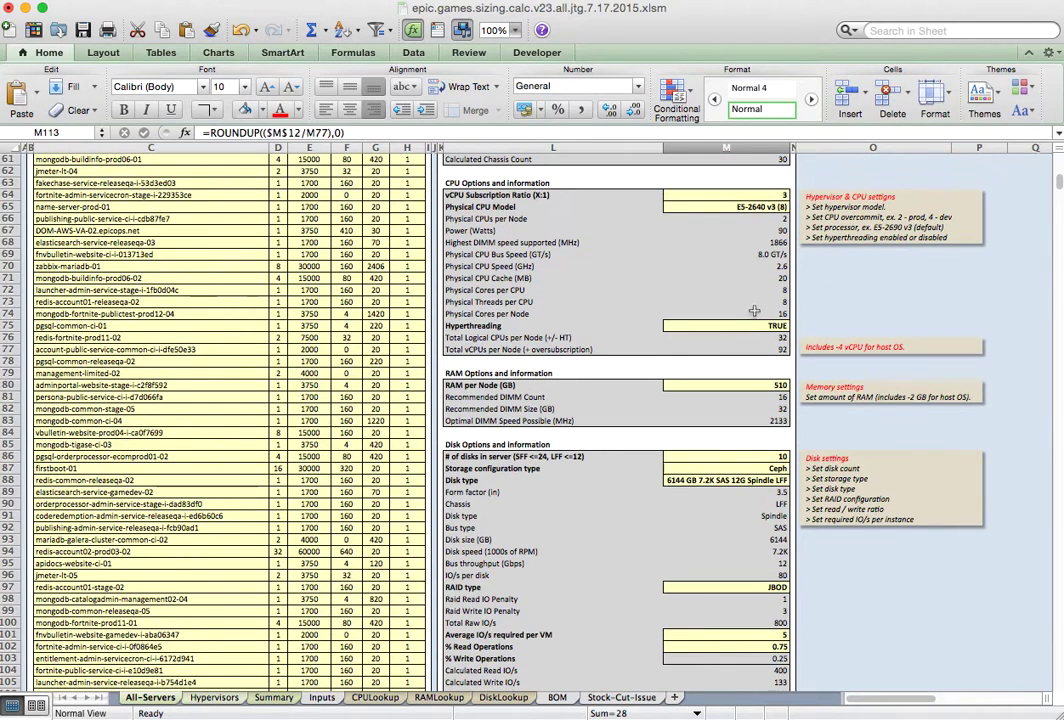
pyautogui.click(762, 207)
pyautogui.click(797, 207)
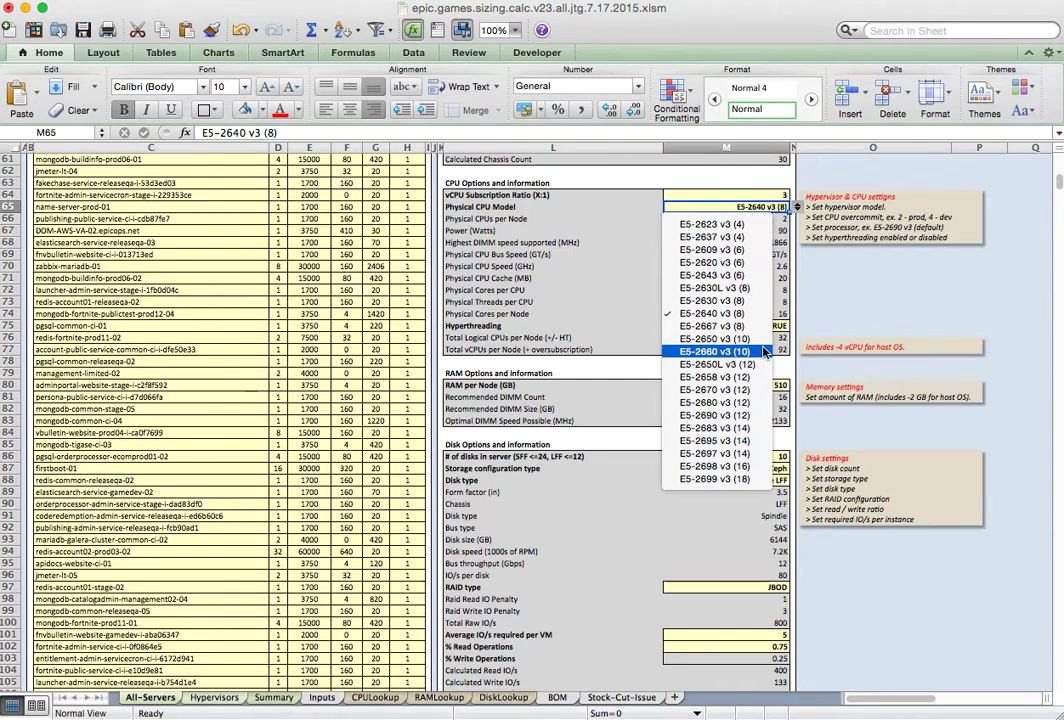
pyautogui.click(745, 415)
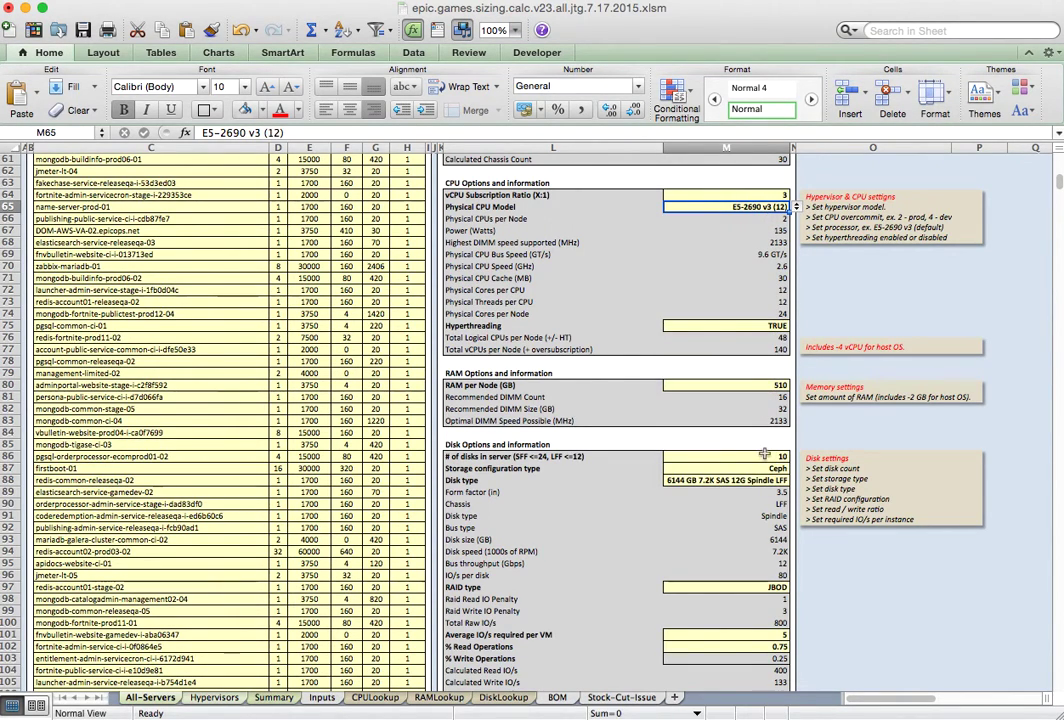
pyautogui.click(768, 445)
# - Check the Required Hypervisors figures for CPU, RAM, disk and IO/s in the capacity analysis
pyautogui.scroll(-5, 768, 445)
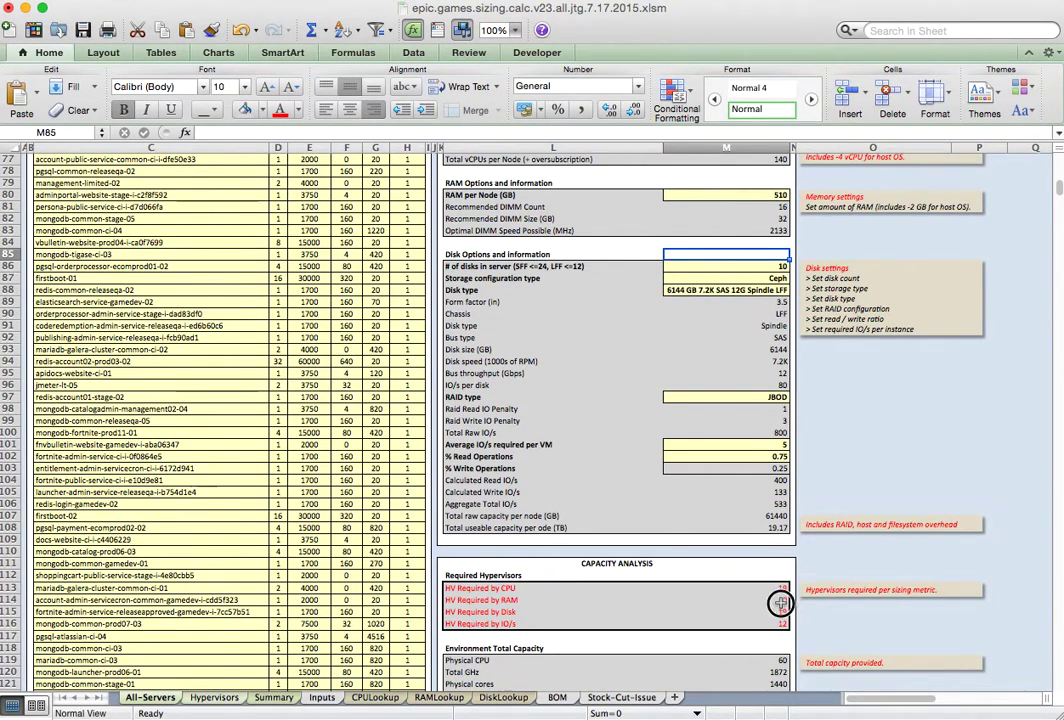
pyautogui.click(781, 601)
pyautogui.click(797, 566)
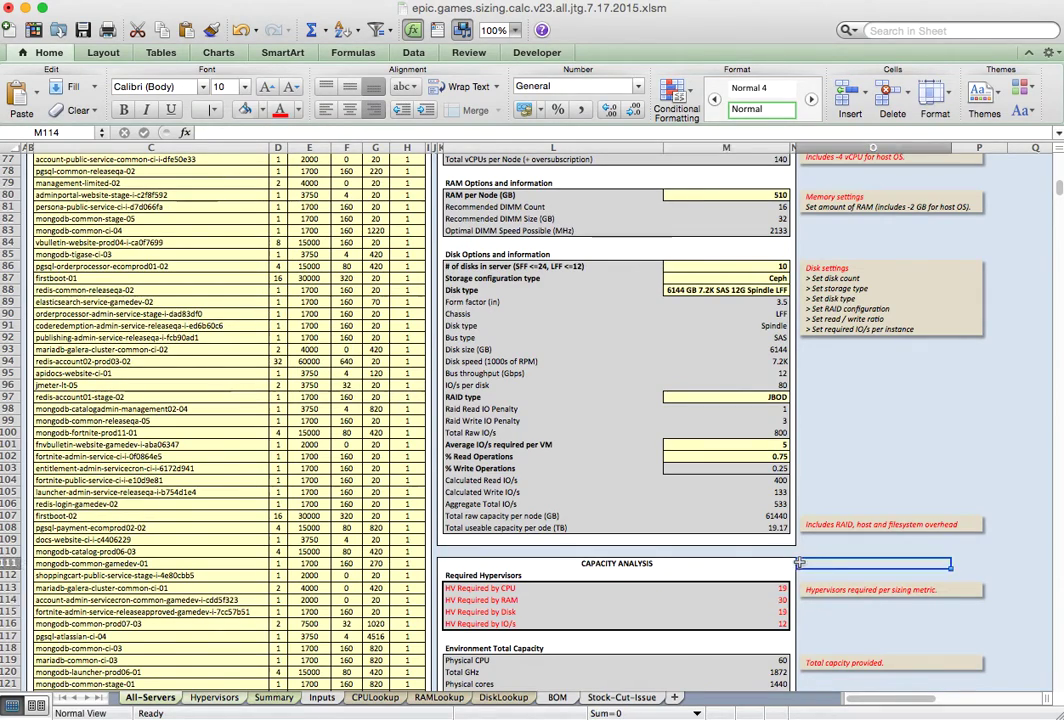
pyautogui.scroll(-3, 800, 565)
pyautogui.scroll(-2, 800, 565)
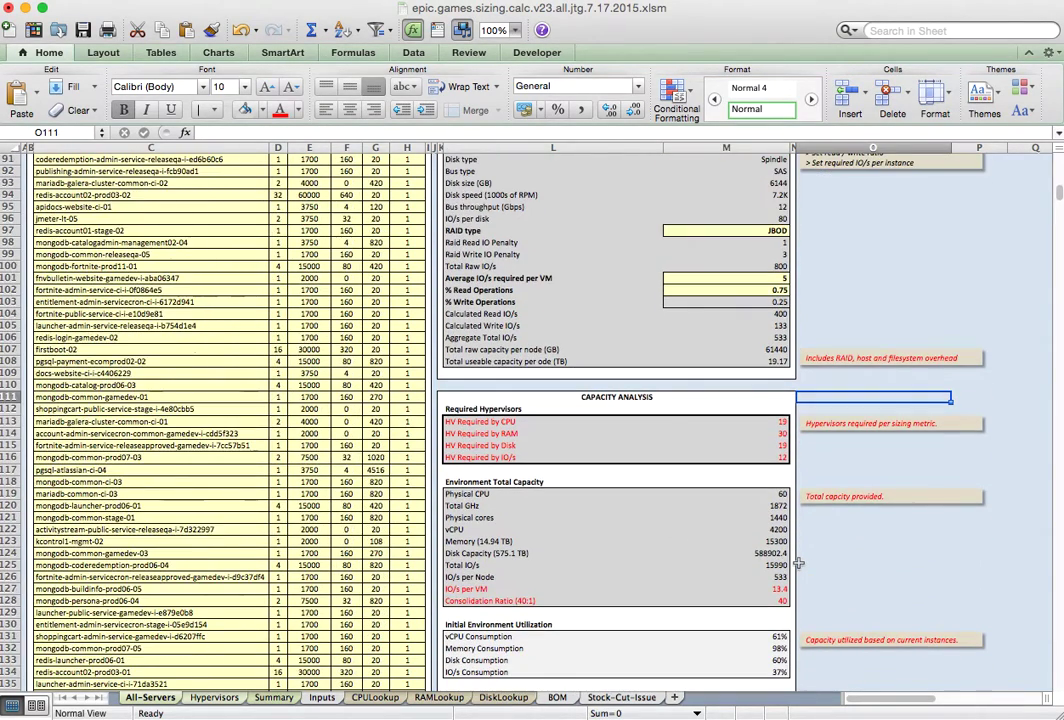
# - Inspect the Environment Total Capacity formulas for IO/s per VM and Consolidation Ratio
pyautogui.scroll(-2, 765, 515)
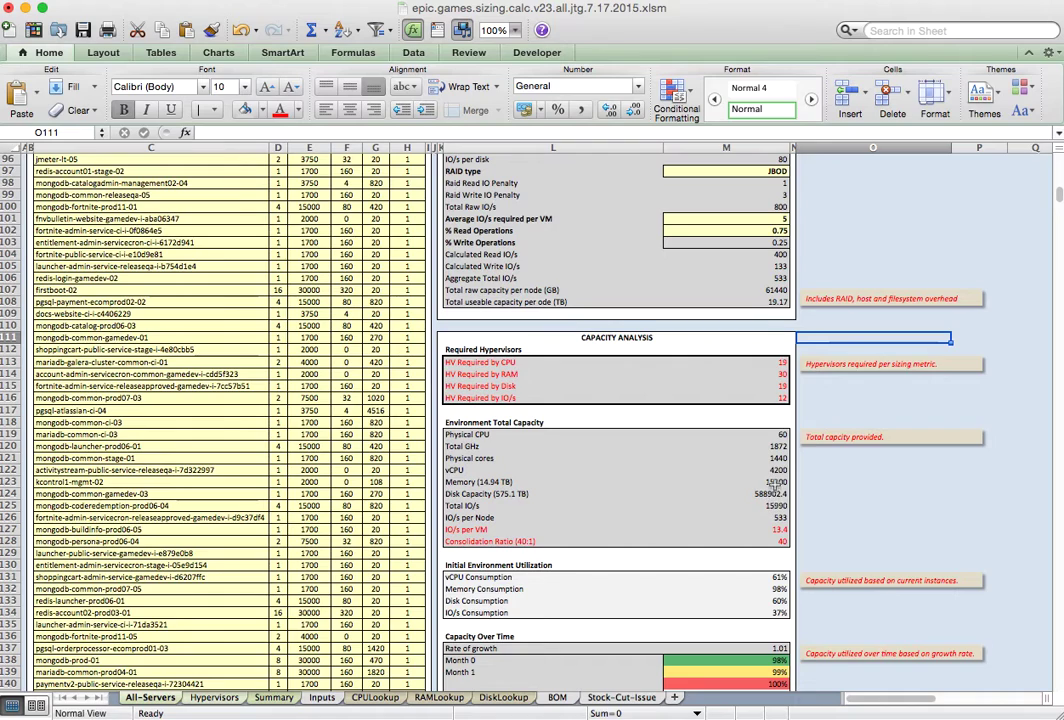
pyautogui.click(705, 530)
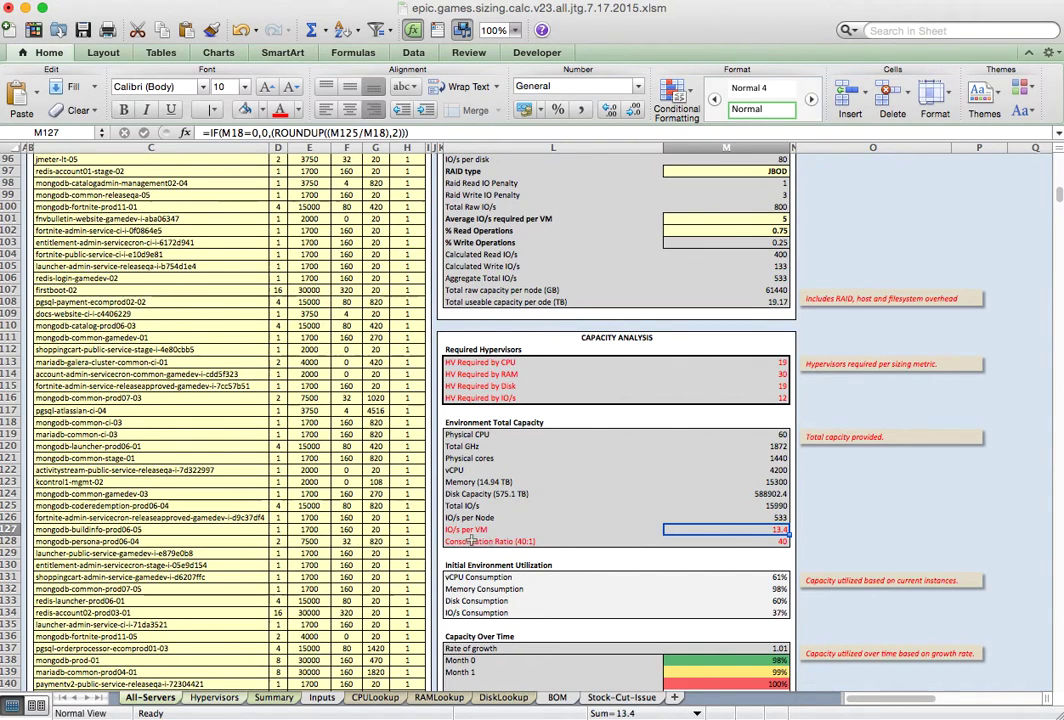
pyautogui.click(745, 541)
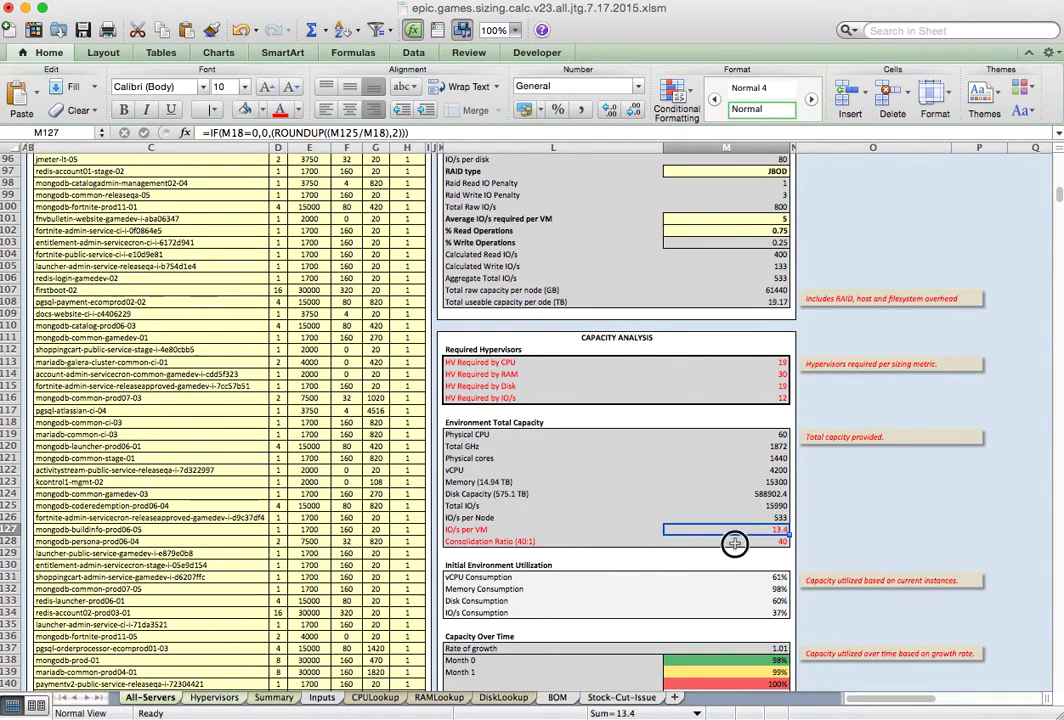
# - Inspect the Initial Environment Utilization formulas for vCPU and IO/s consumption and view the Capacity Over Time figures
pyautogui.scroll(-3, 740, 535)
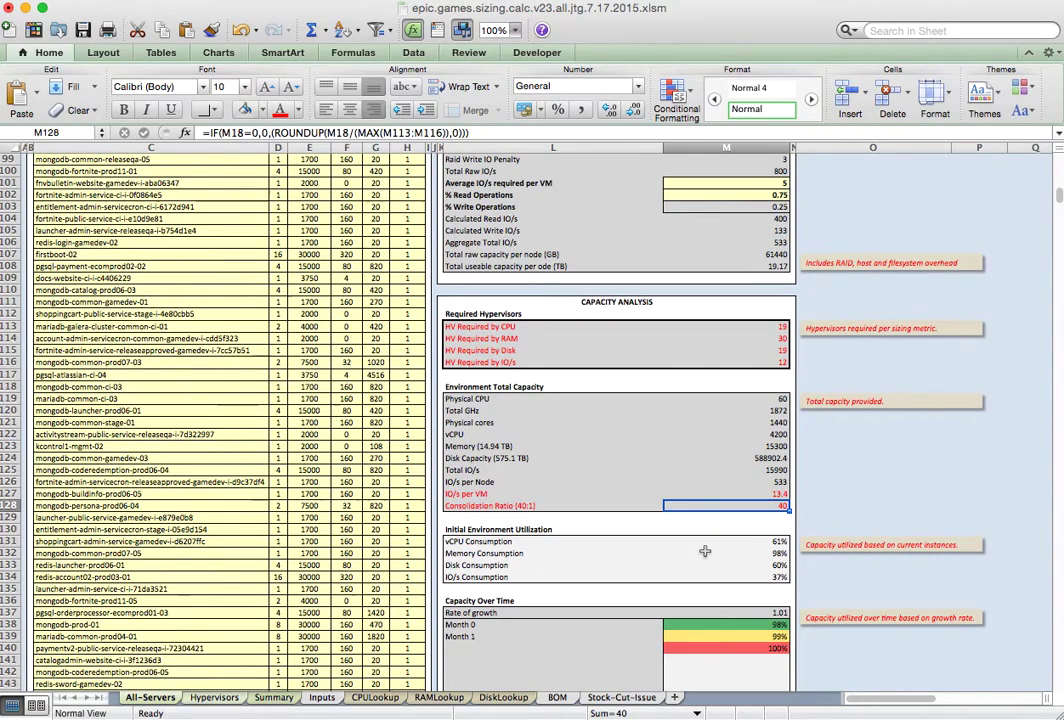
pyautogui.click(773, 542)
pyautogui.click(772, 552)
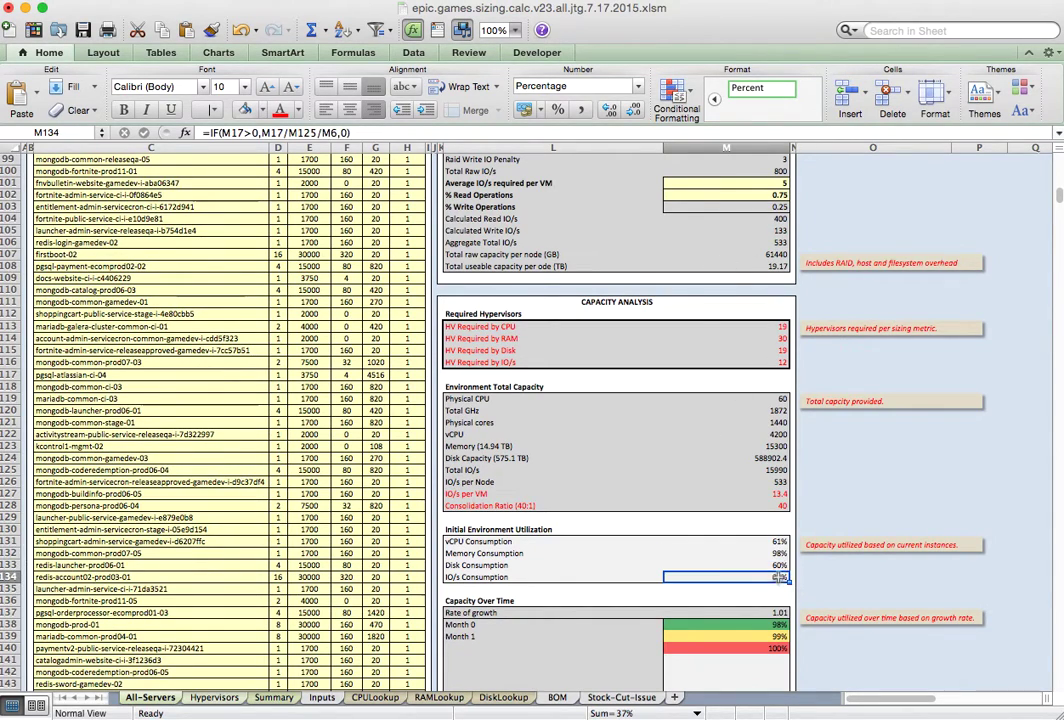
pyautogui.click(776, 541)
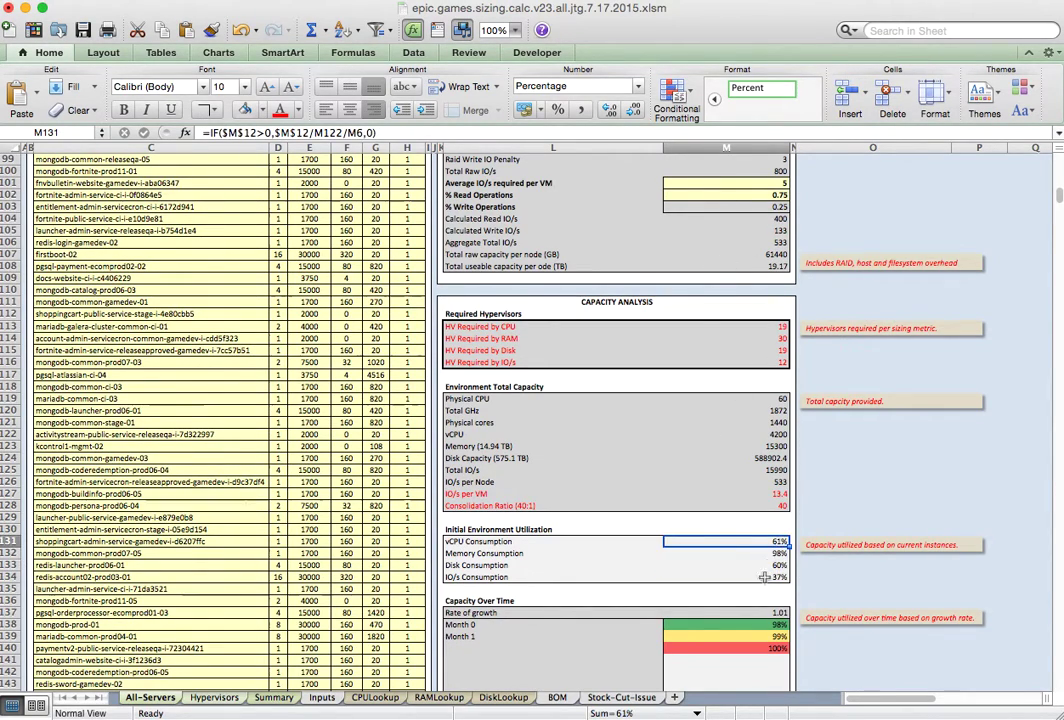
pyautogui.scroll(-2, 717, 594)
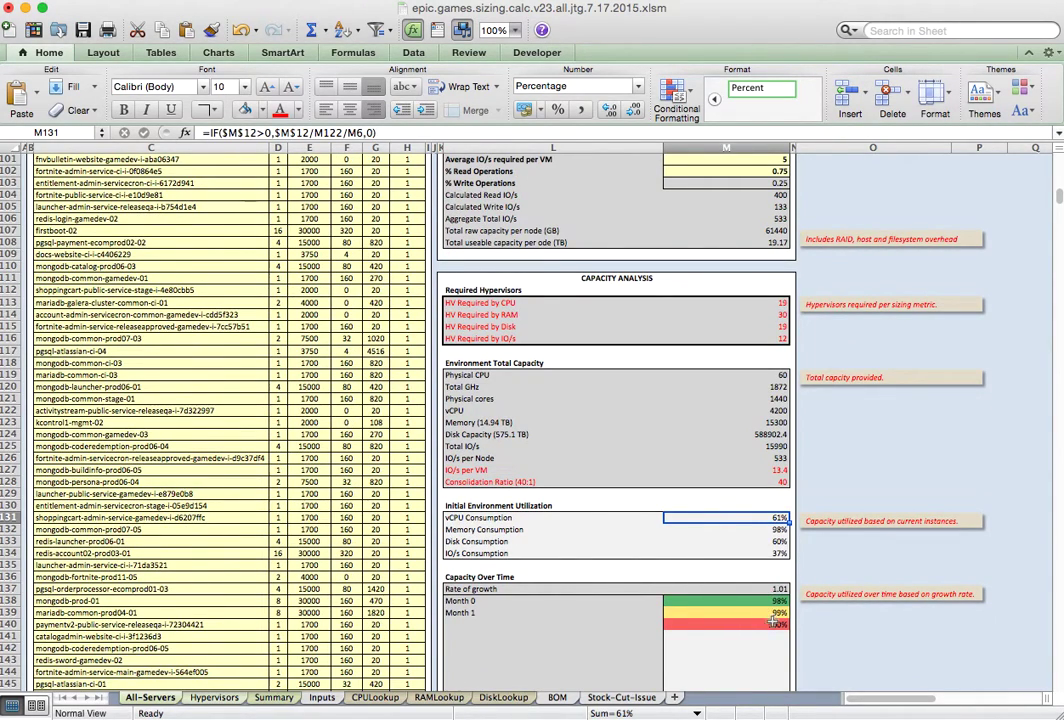
# - Set the padding added to the initial size to 1.2 in the optional utilization and growth inputs
pyautogui.scroll(14, 757, 628)
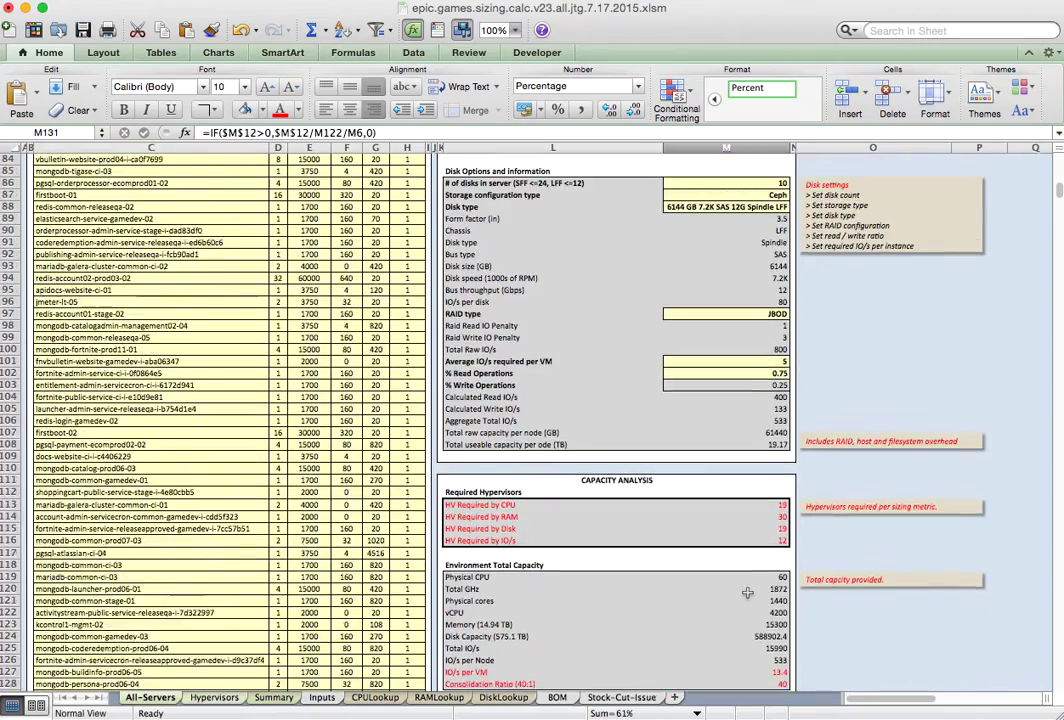
pyautogui.scroll(18, 746, 592)
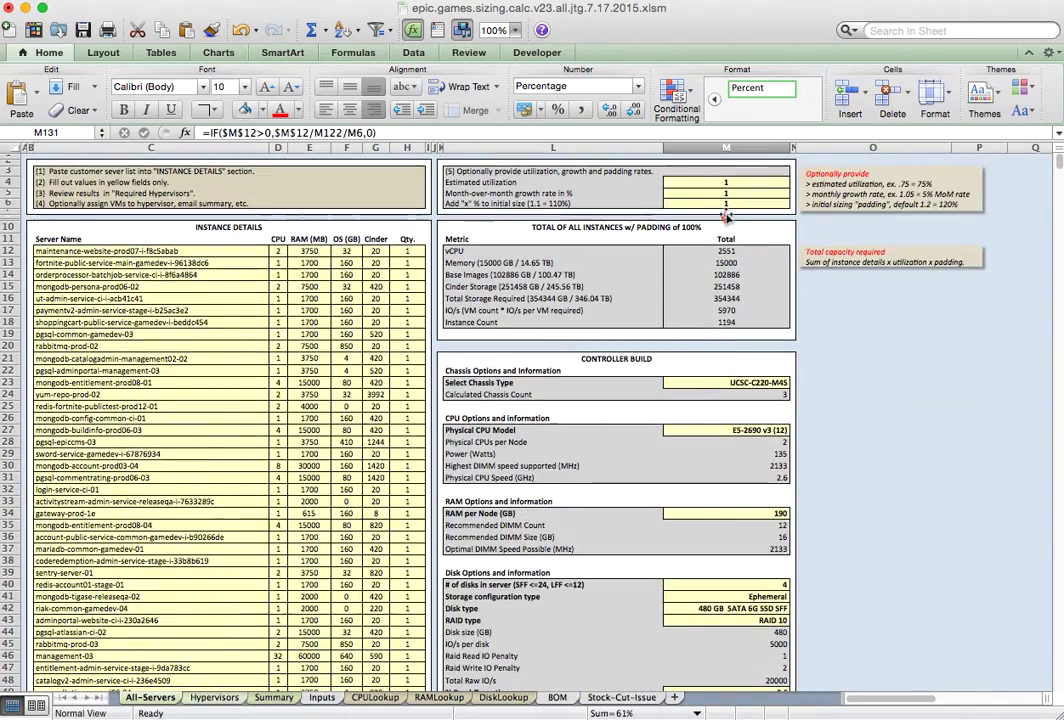
pyautogui.click(736, 204)
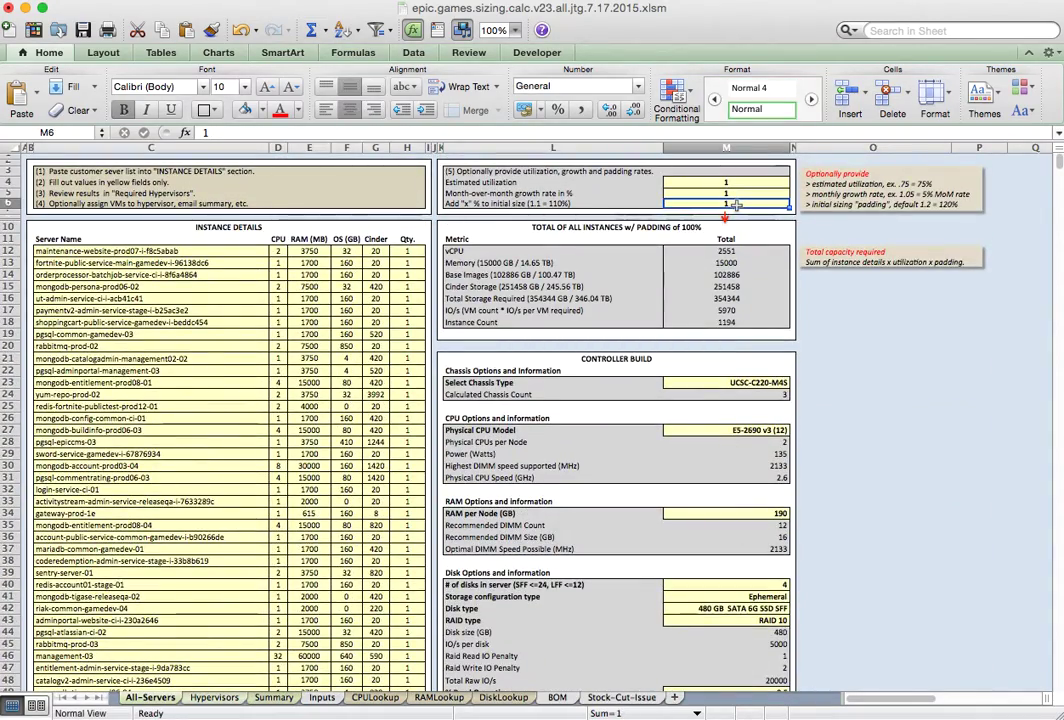
pyautogui.write('1.2')
pyautogui.press('Return')
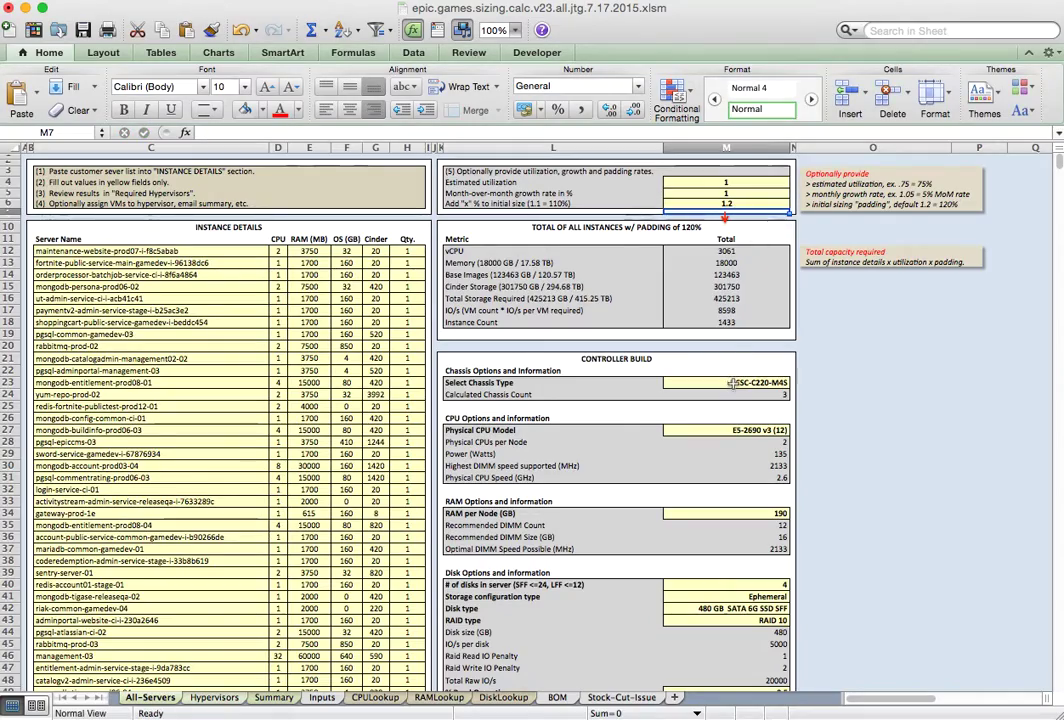
# - Review the capacity analysis and the month-by-month Capacity Over Time projection with the new padding
pyautogui.scroll(-19, 733, 385)
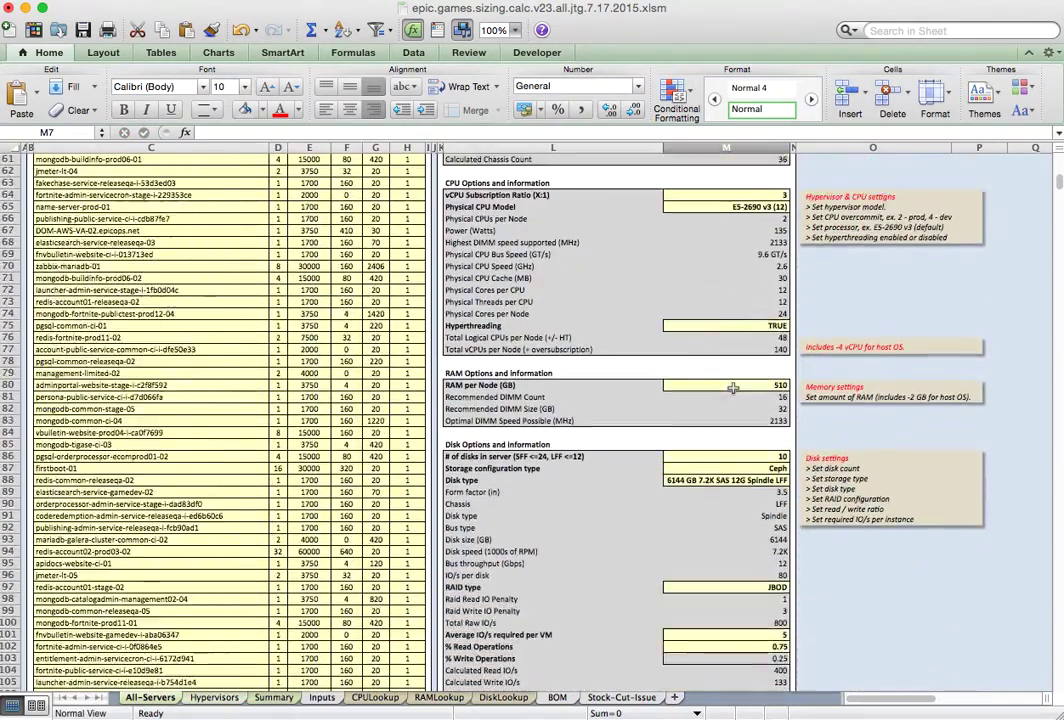
pyautogui.scroll(-16, 733, 388)
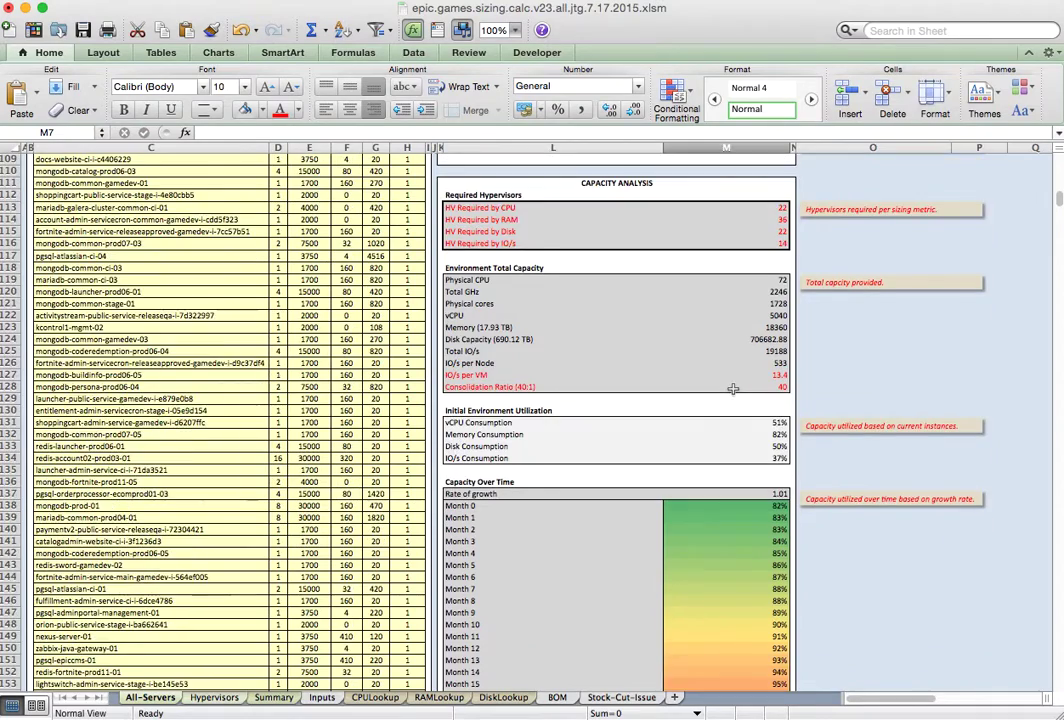
pyautogui.scroll(-4, 733, 388)
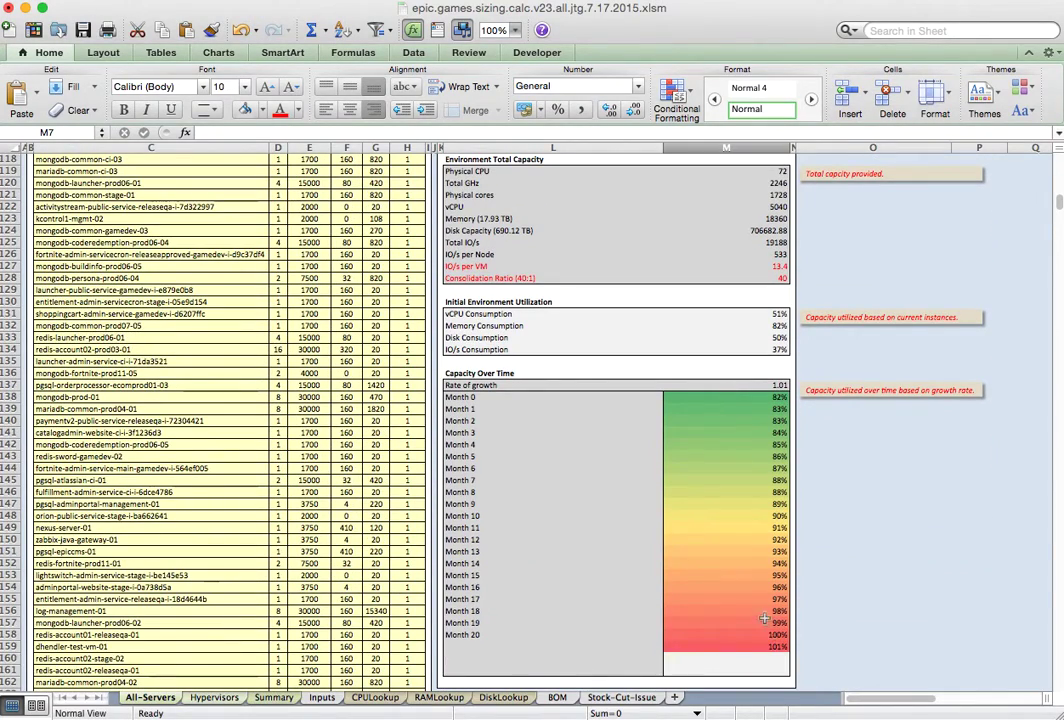
pyautogui.scroll(1, 737, 502)
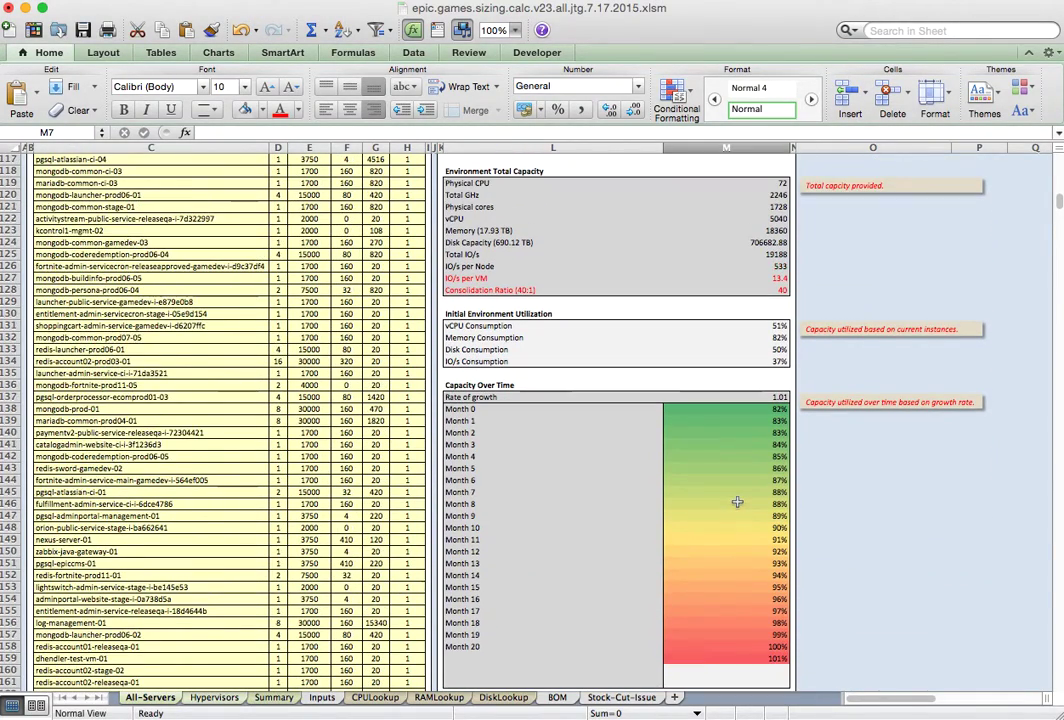
# - Examine the Environment Totals and Costs section, covering one-time fees, software counts and costs, and hardware device totals
pyautogui.scroll(-8, 737, 502)
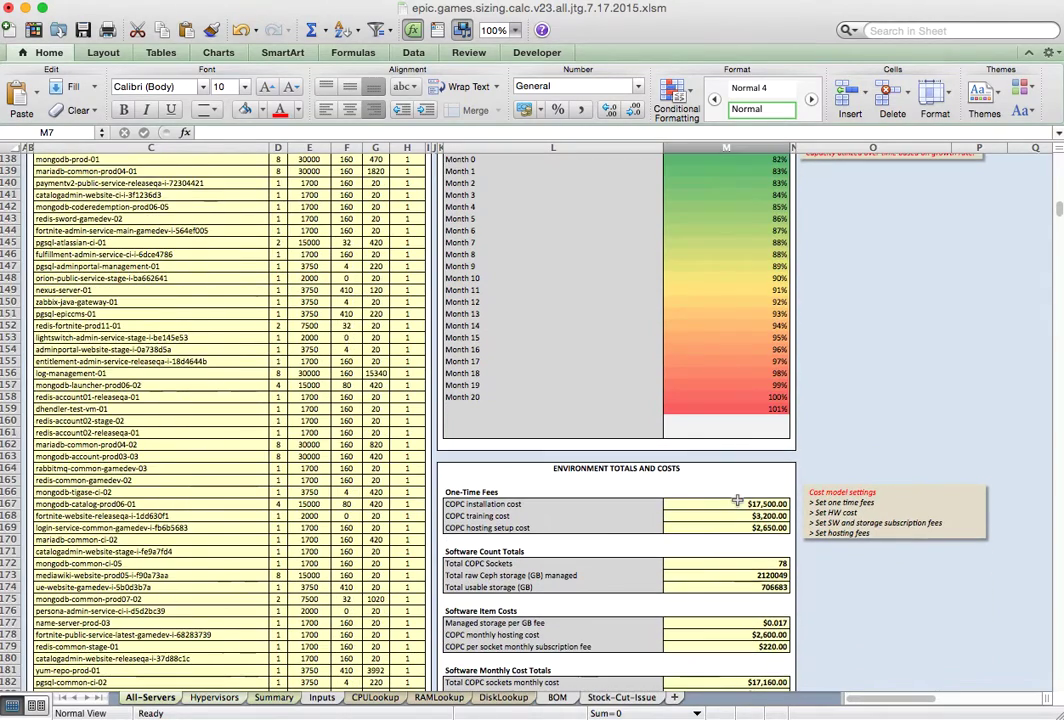
pyautogui.scroll(-2, 591, 458)
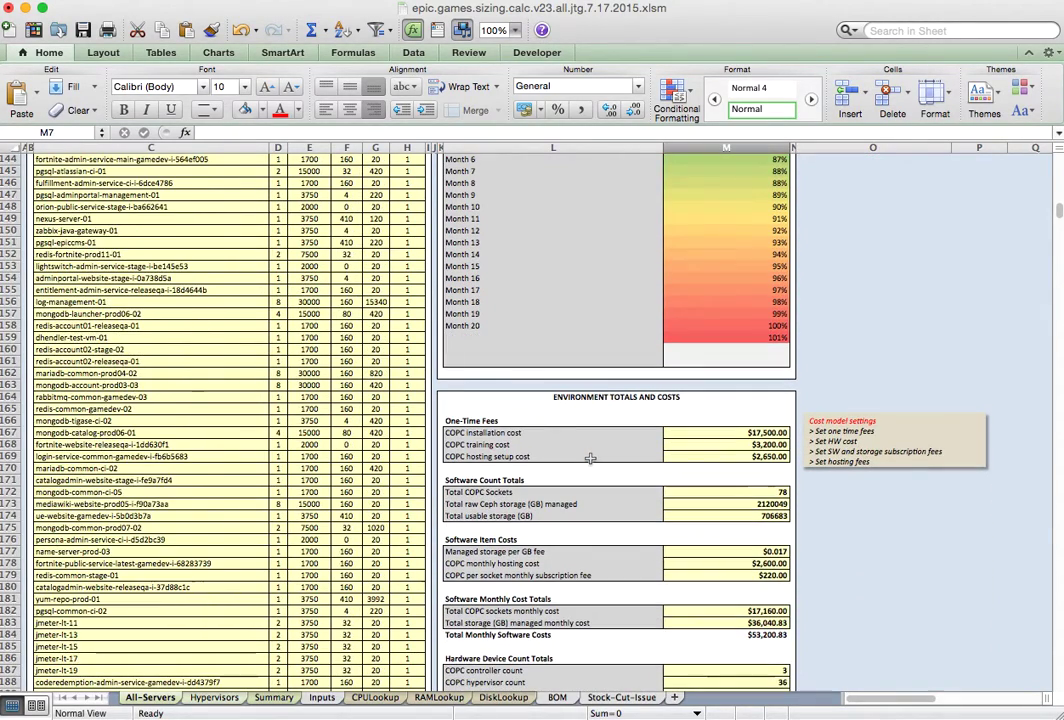
pyautogui.scroll(-2, 591, 458)
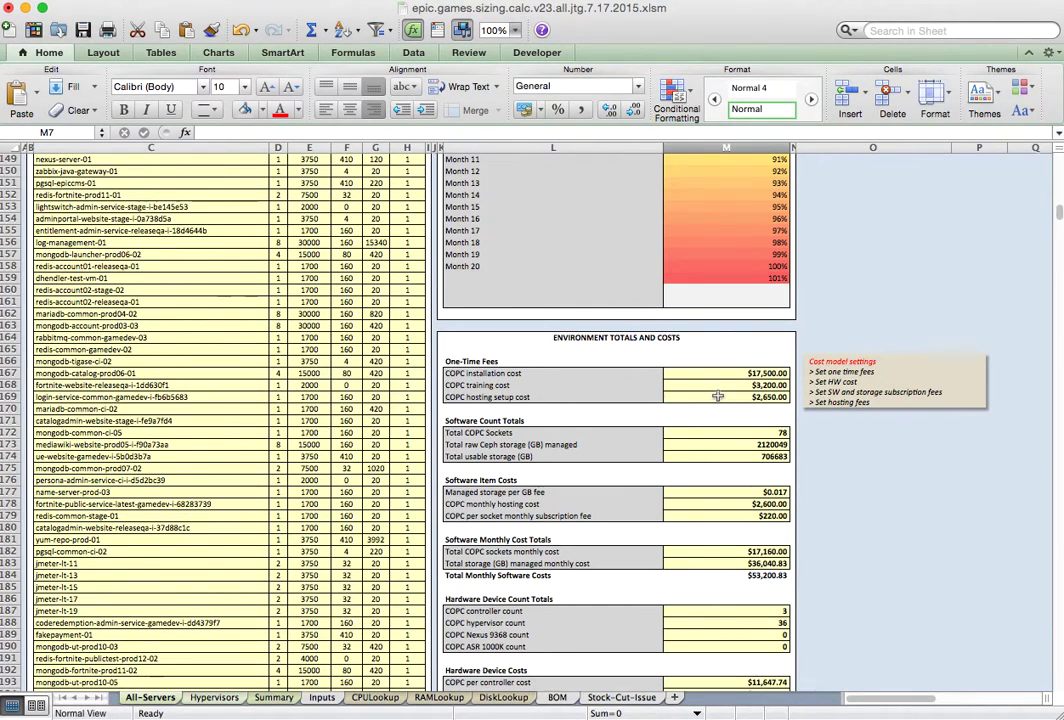
pyautogui.scroll(-3, 717, 396)
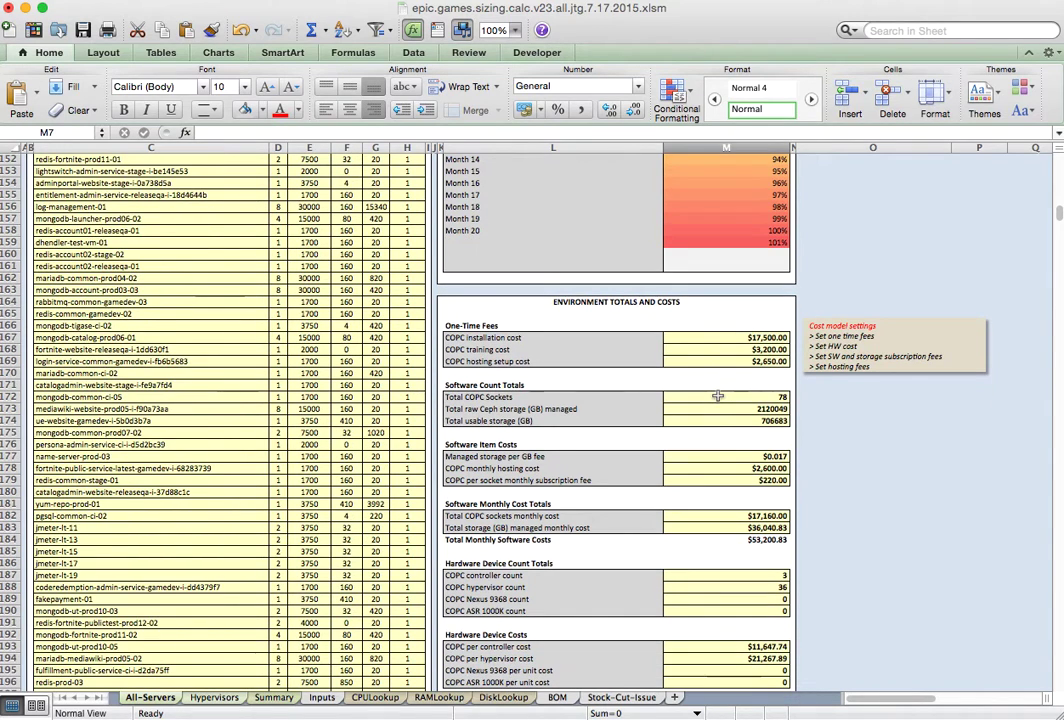
pyautogui.scroll(-1, 717, 396)
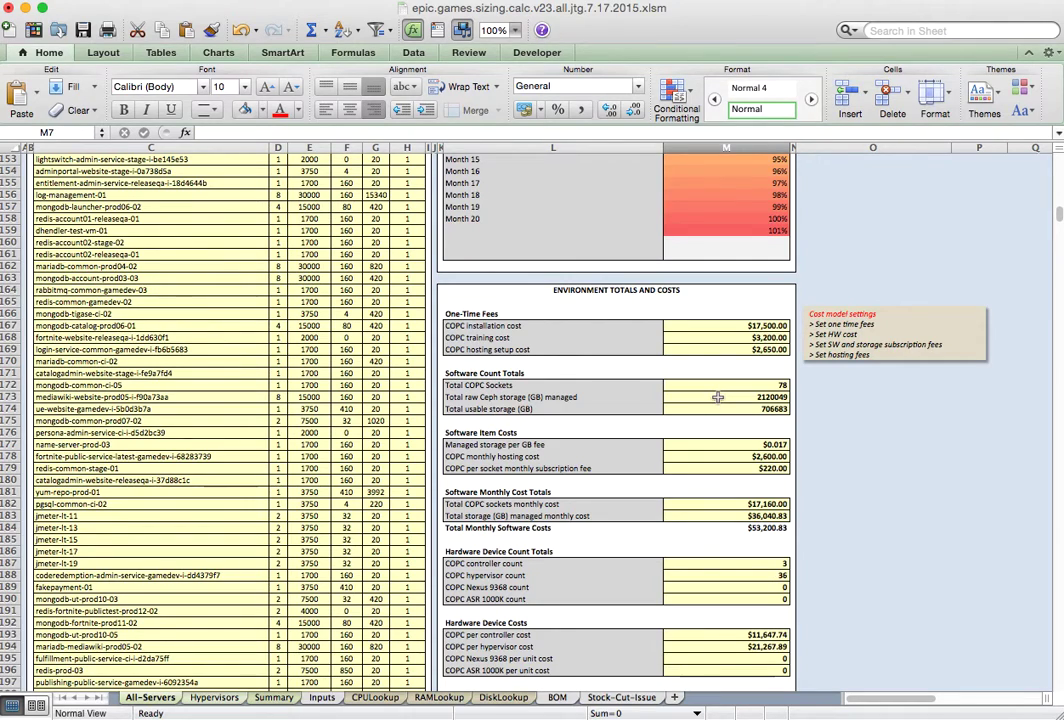
pyautogui.scroll(-2, 717, 397)
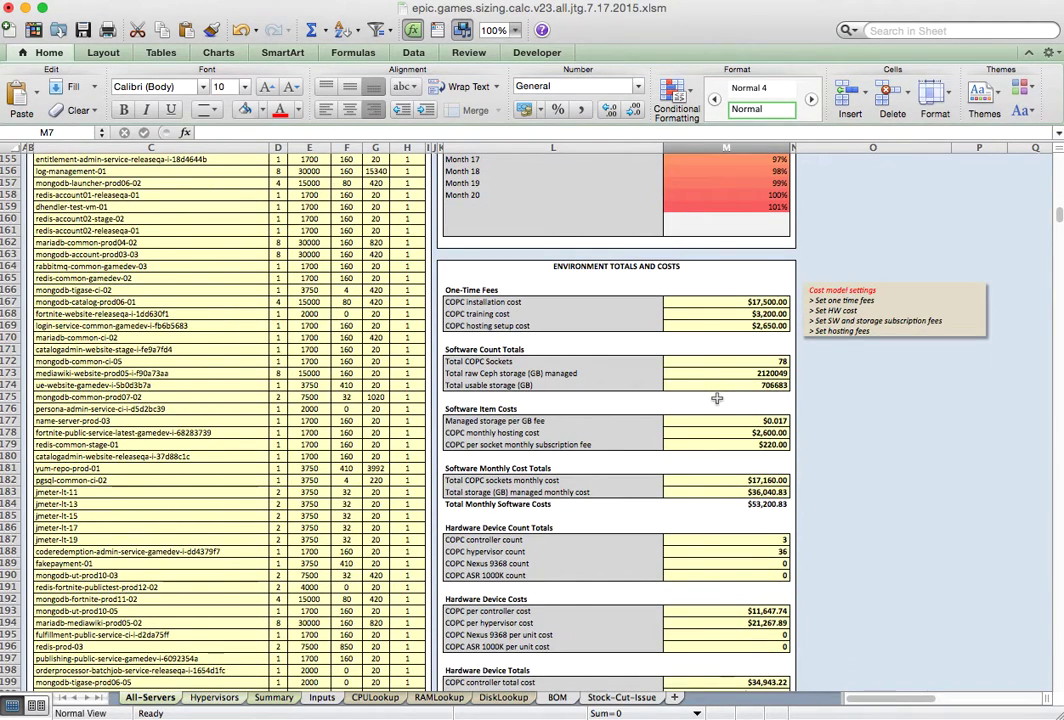
pyautogui.scroll(-1, 717, 398)
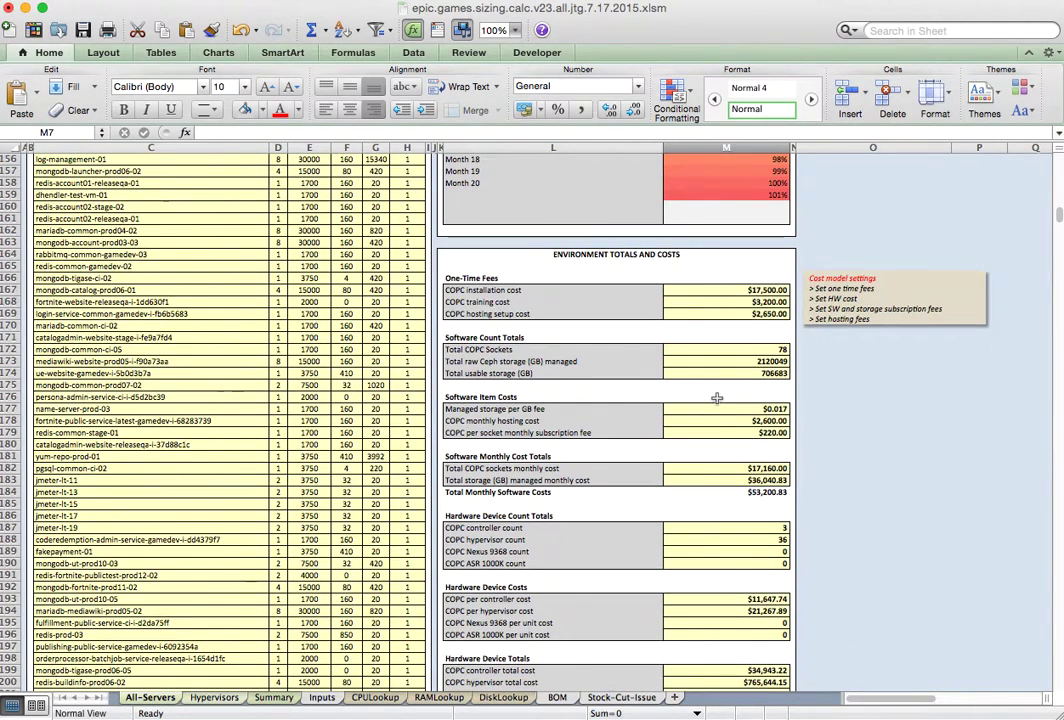
pyautogui.scroll(-4, 717, 398)
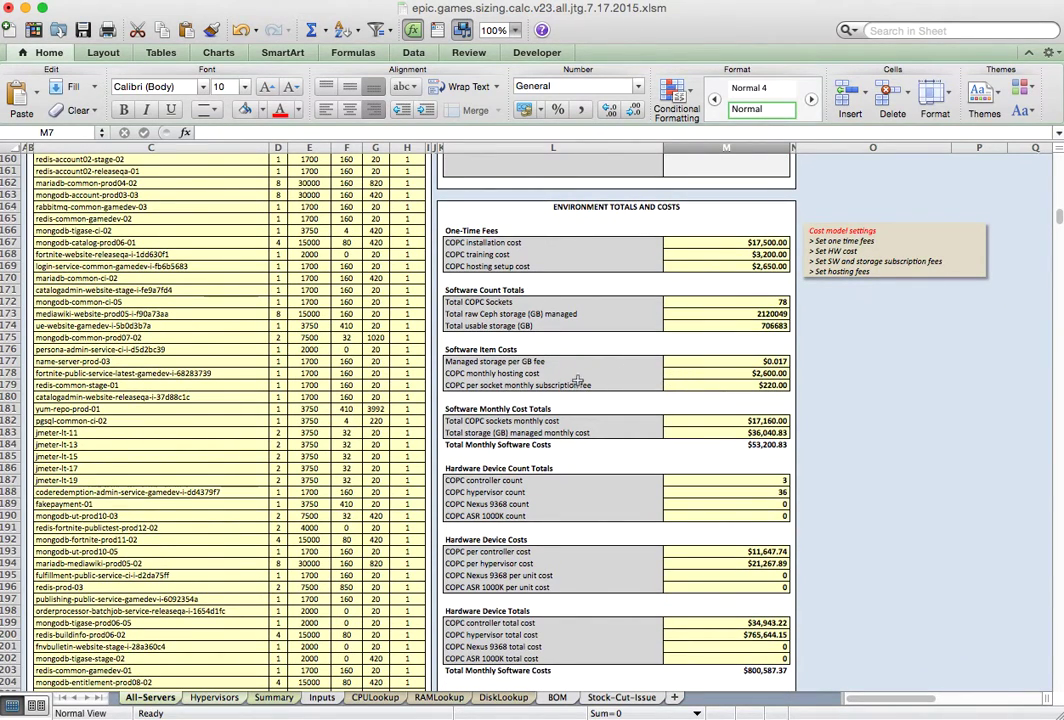
# - Inspect the Software Item Costs entries for managed storage per GB, monthly hosting and per socket monthly subscription
pyautogui.click(692, 369)
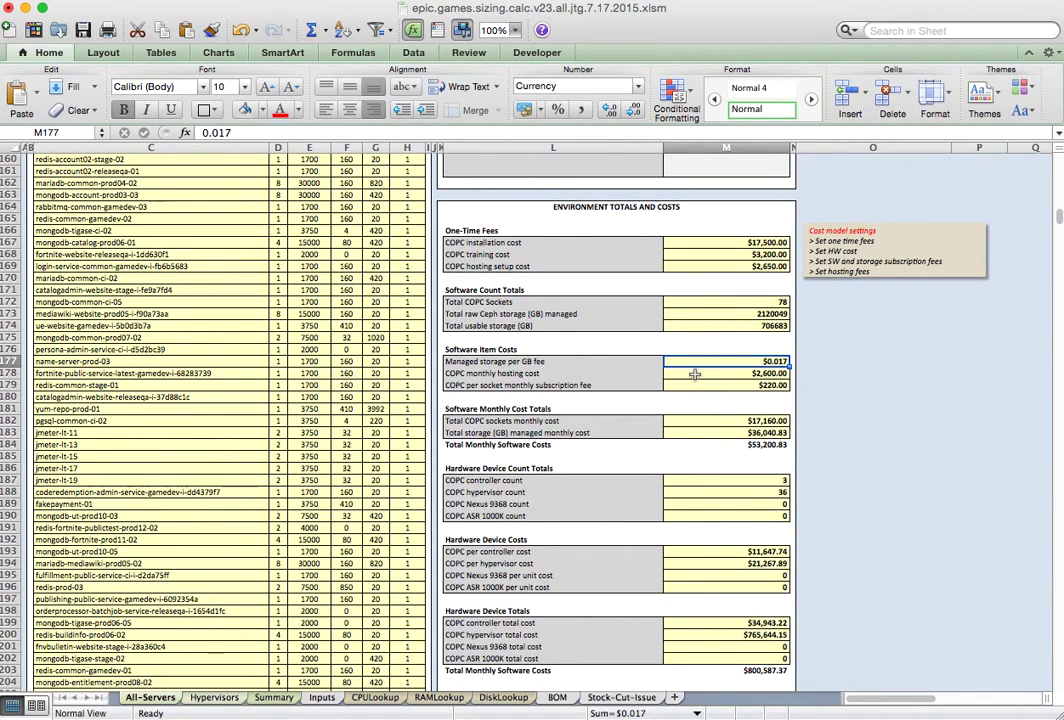
pyautogui.click(694, 374)
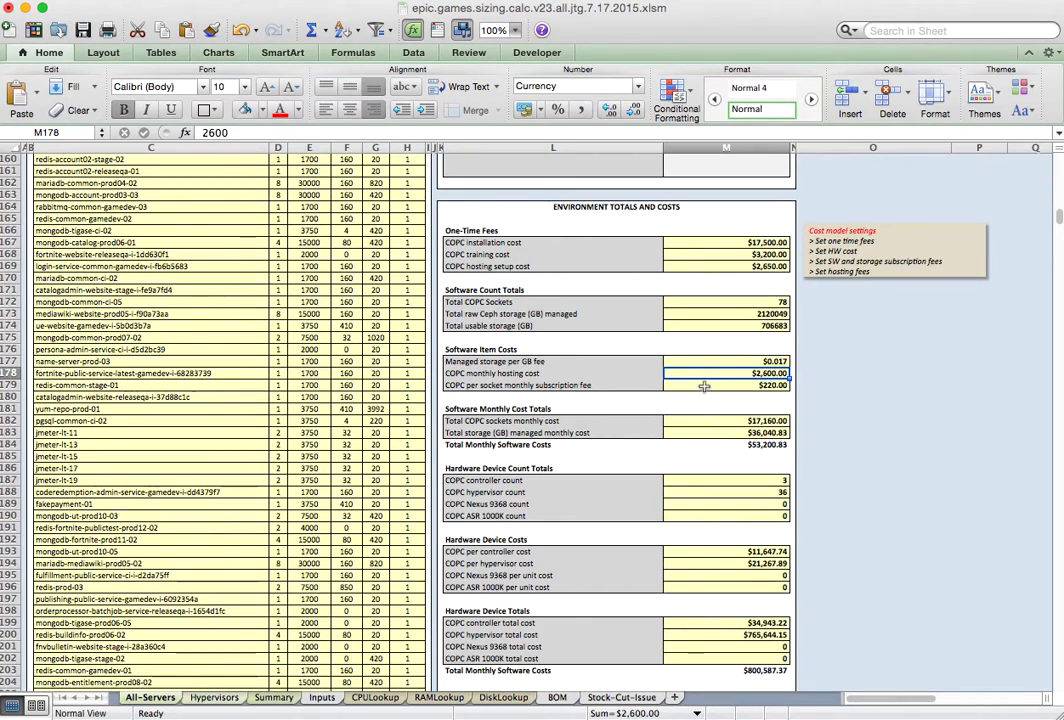
pyautogui.click(704, 386)
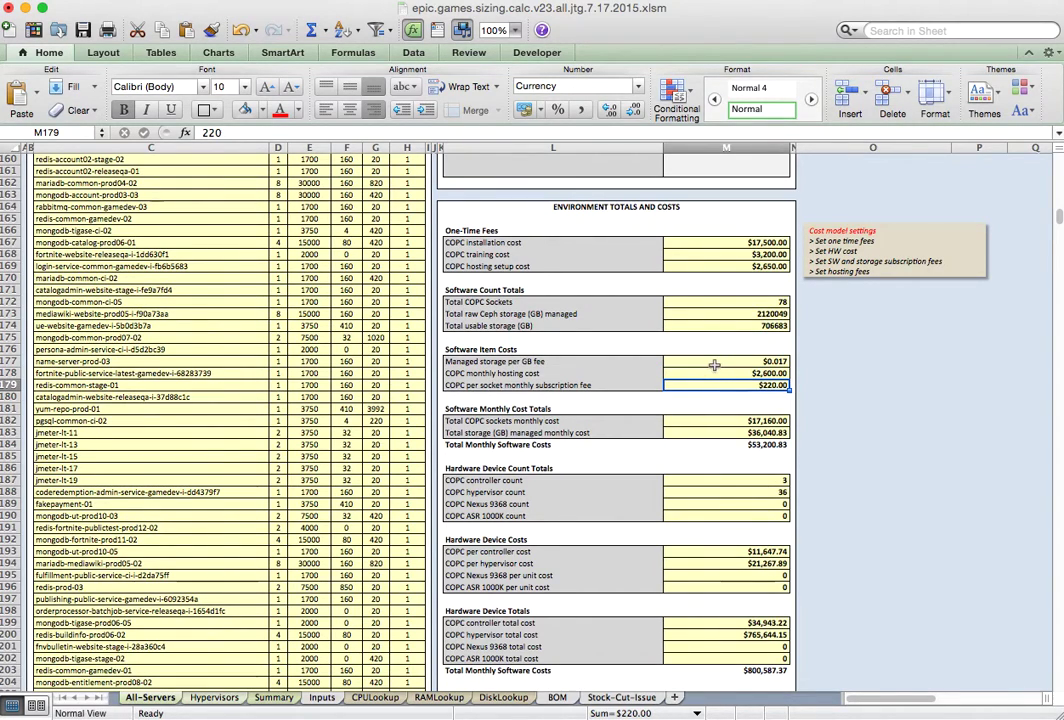
pyautogui.click(715, 362)
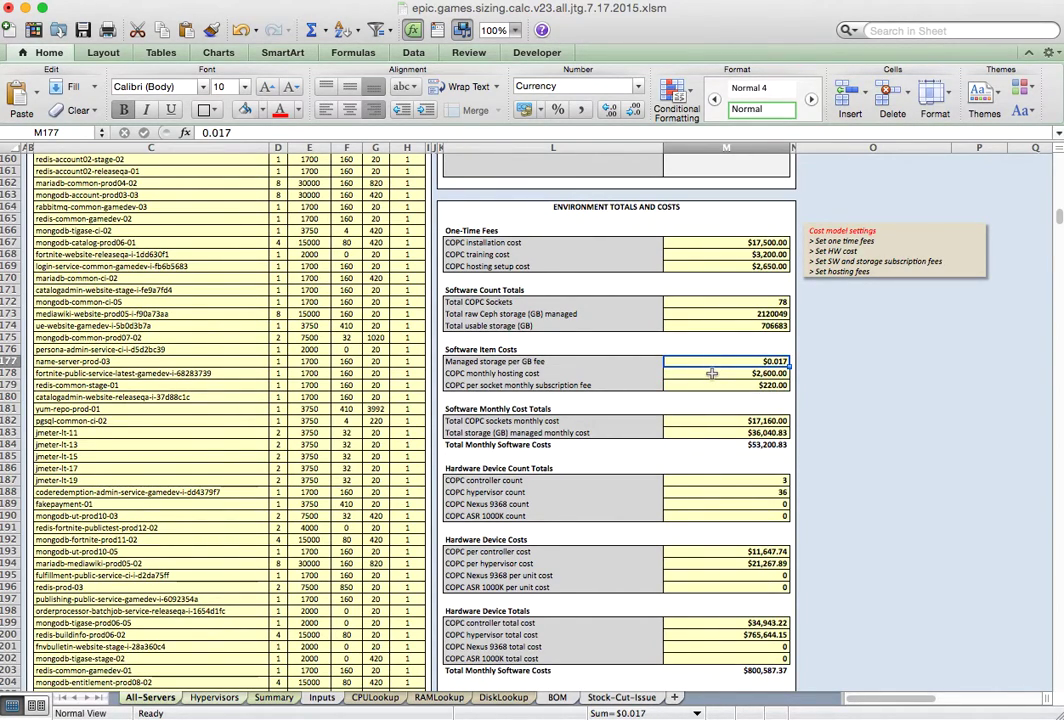
pyautogui.click(711, 373)
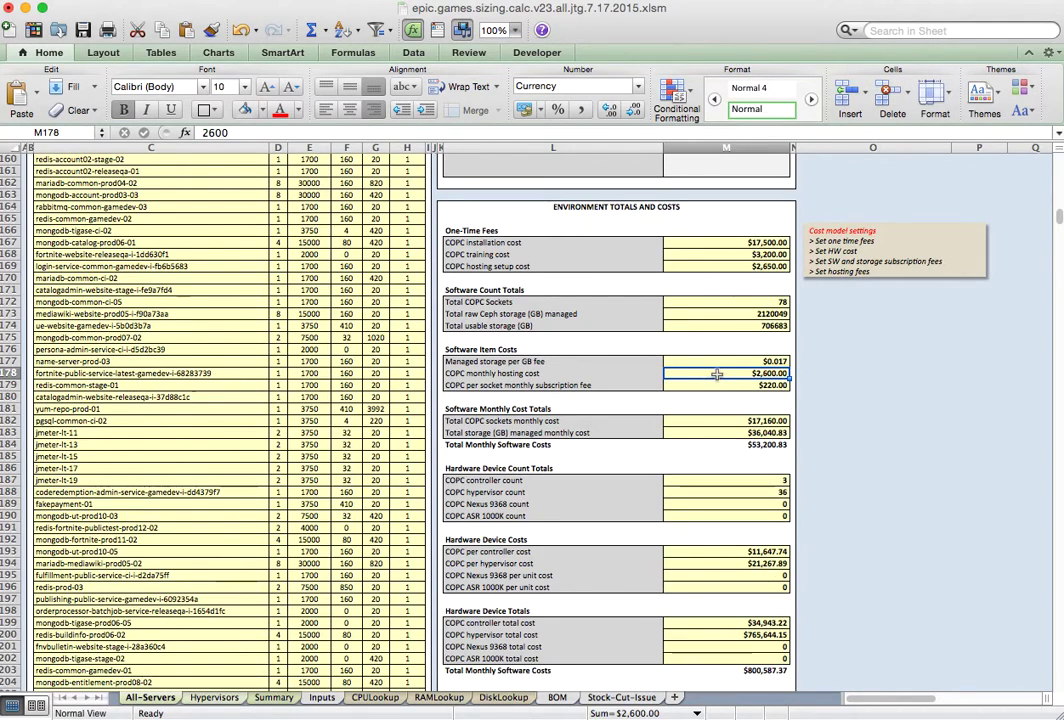
pyautogui.scroll(-1, 717, 373)
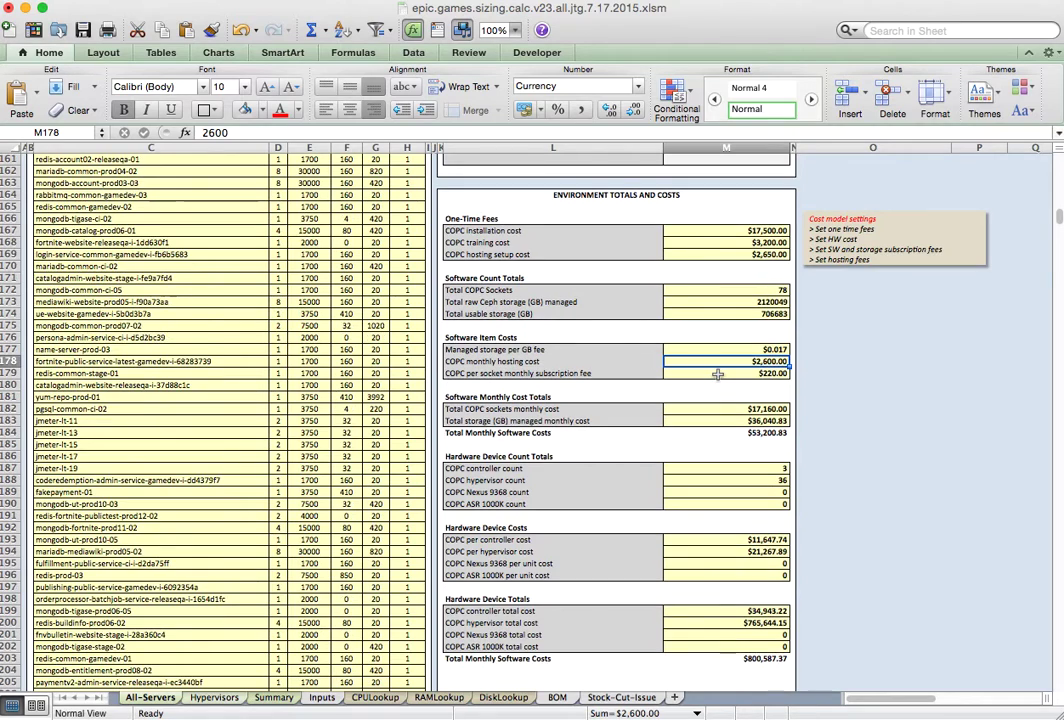
# - Inspect the Software Monthly Cost Totals, including the storage managed monthly cost and the Total Monthly Software Costs formula
pyautogui.scroll(-3, 717, 373)
pyautogui.scroll(-3, 717, 373)
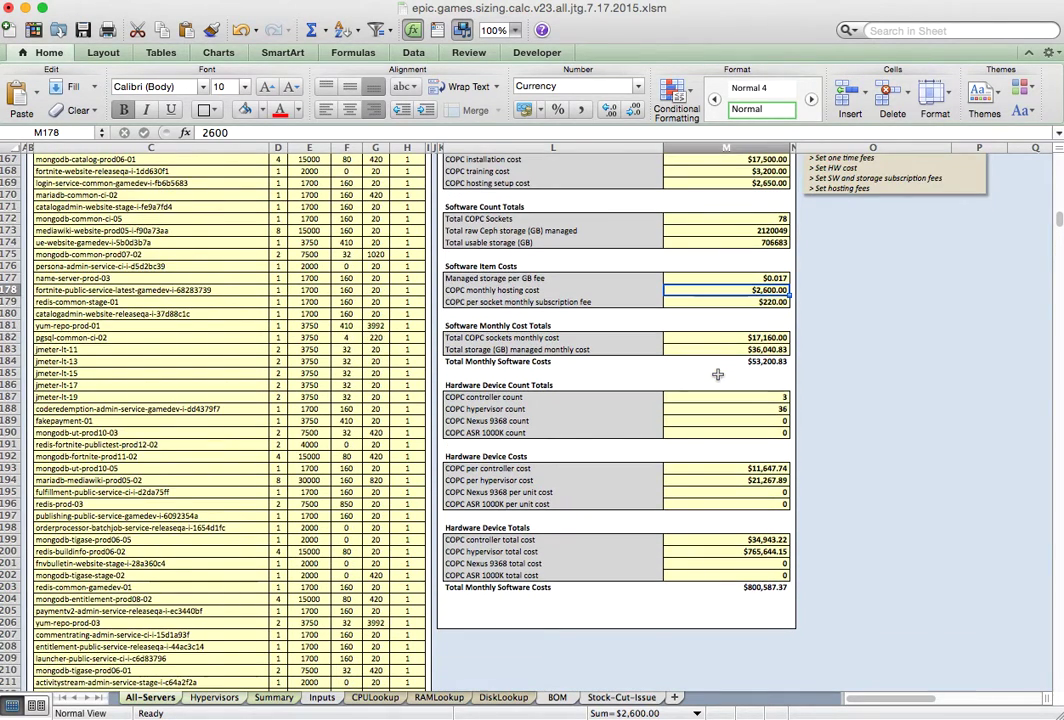
pyautogui.click(728, 343)
pyautogui.click(722, 360)
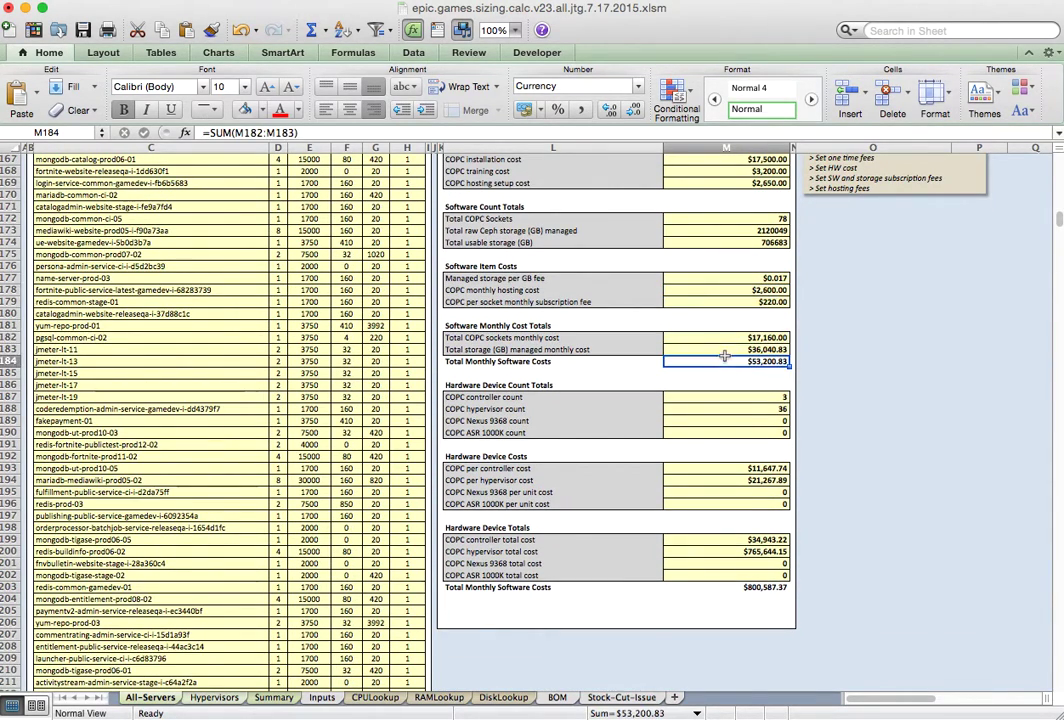
# - Inspect the Hardware Device Count Totals and the per controller and per hypervisor entries in Hardware Device Costs
pyautogui.scroll(-4, 720, 366)
pyautogui.click(730, 348)
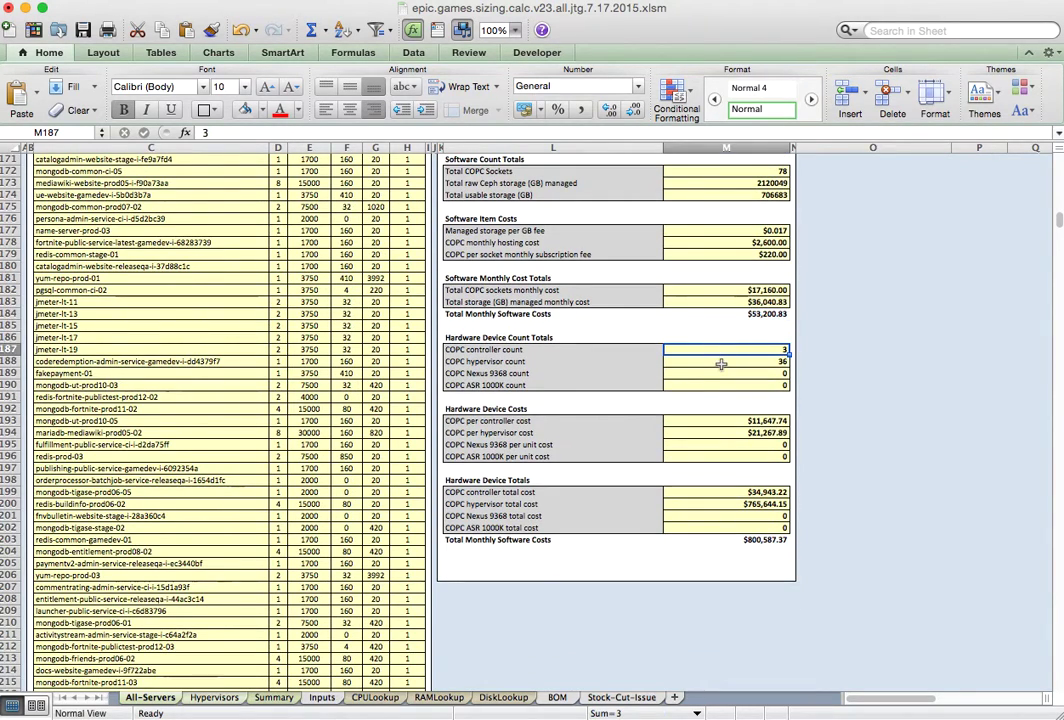
pyautogui.click(721, 364)
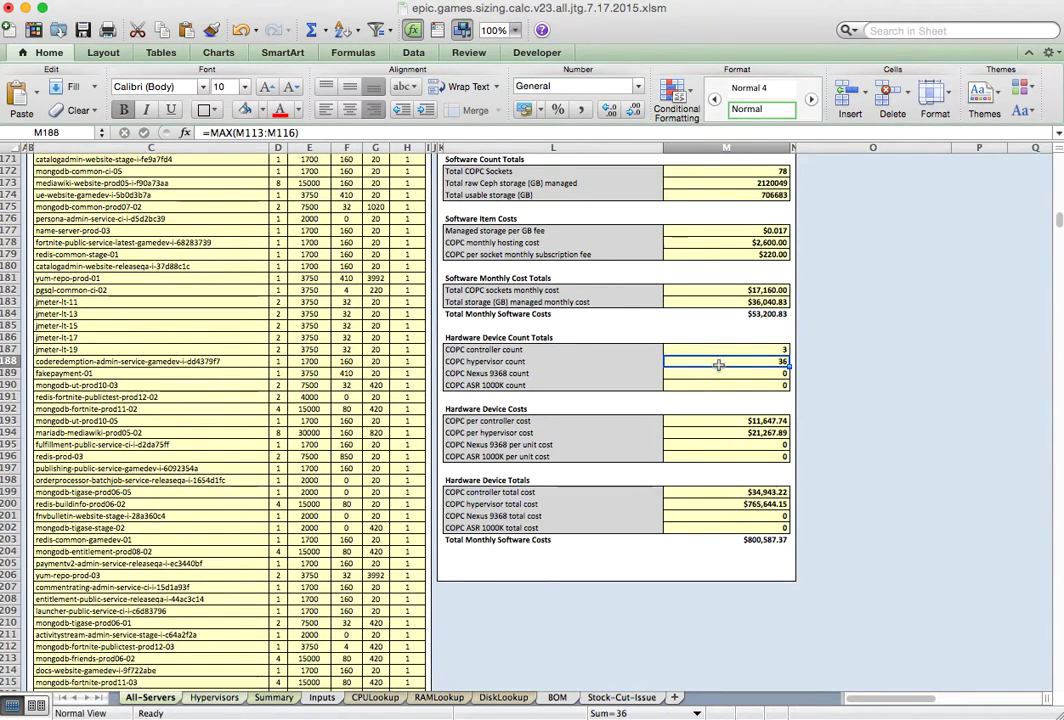
pyautogui.click(713, 373)
pyautogui.click(713, 385)
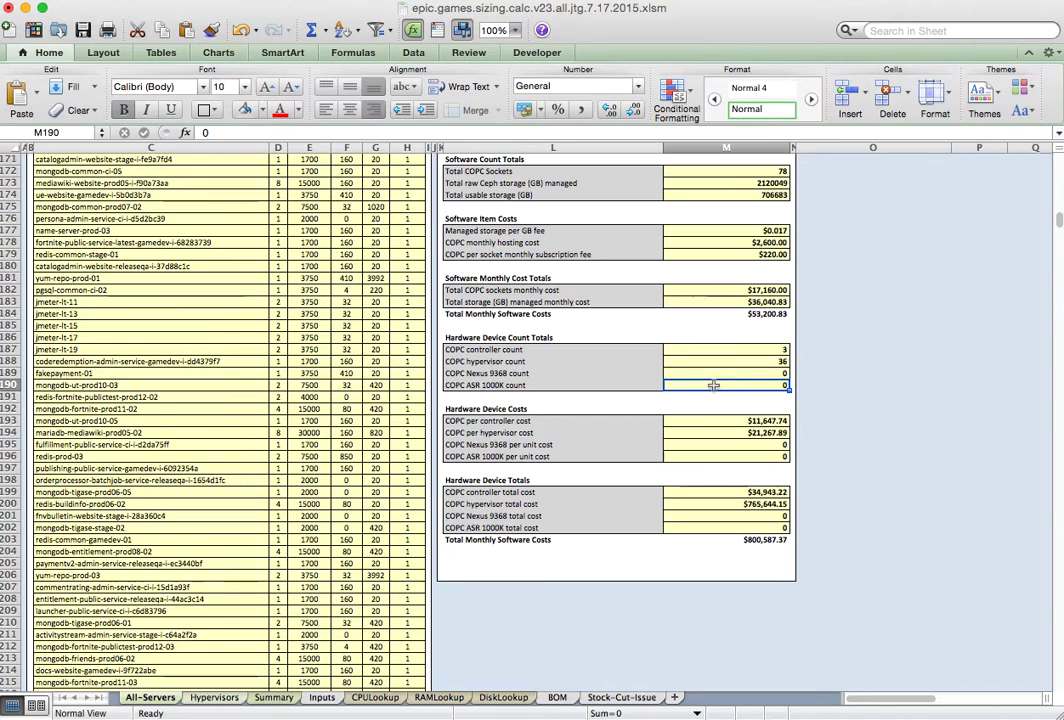
pyautogui.scroll(-3, 715, 382)
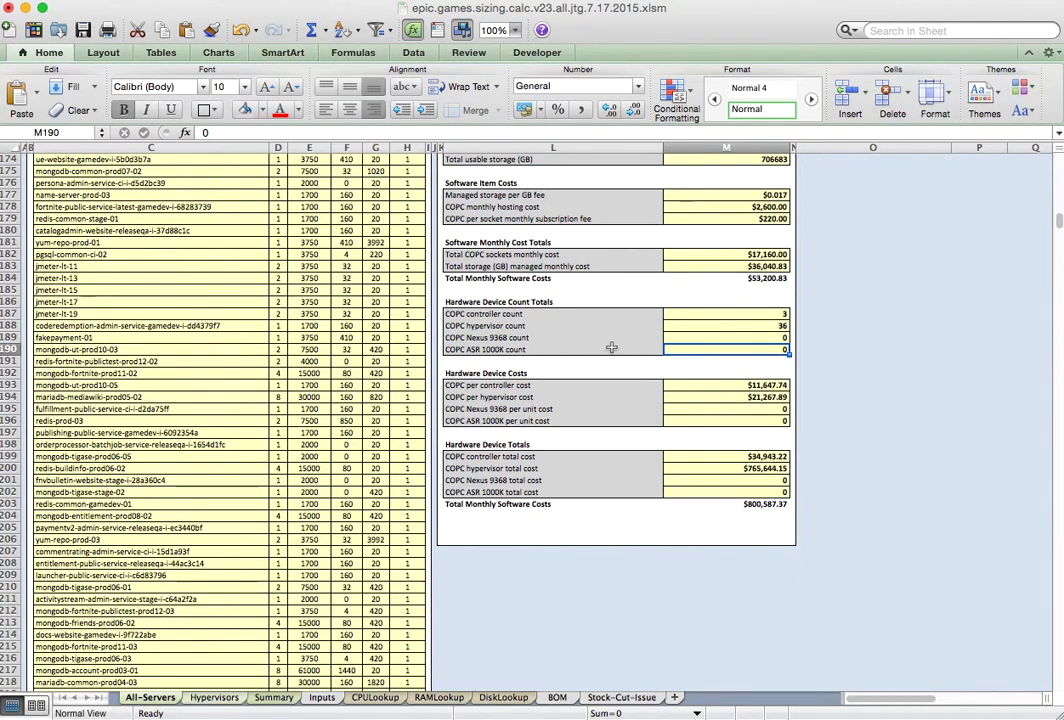
pyautogui.click(694, 385)
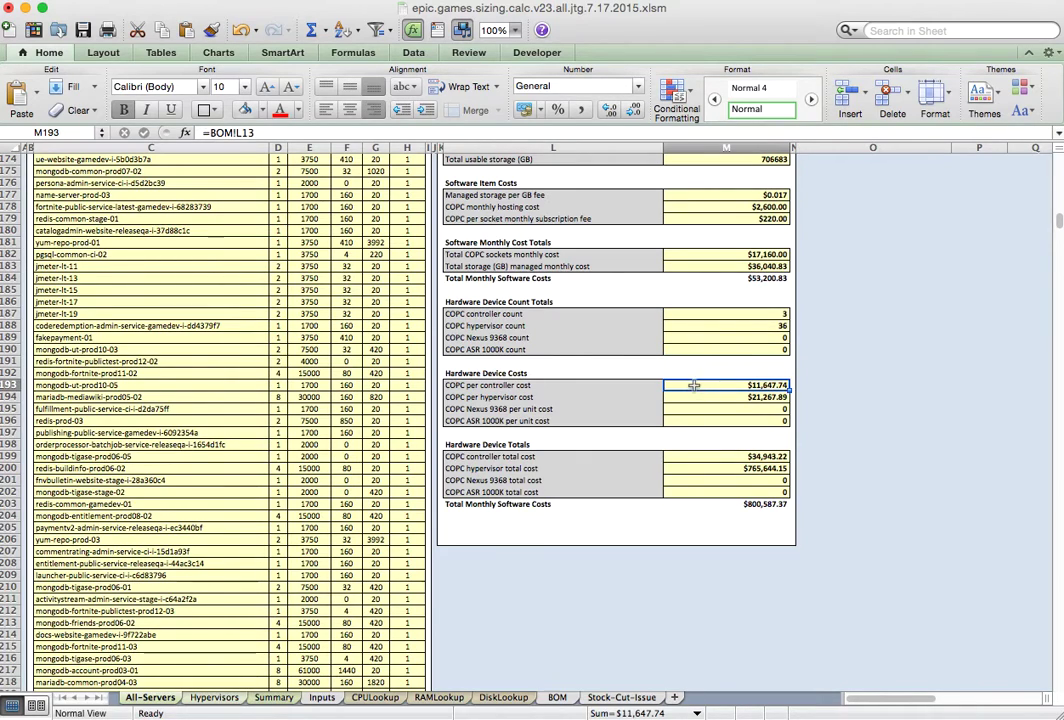
pyautogui.click(692, 397)
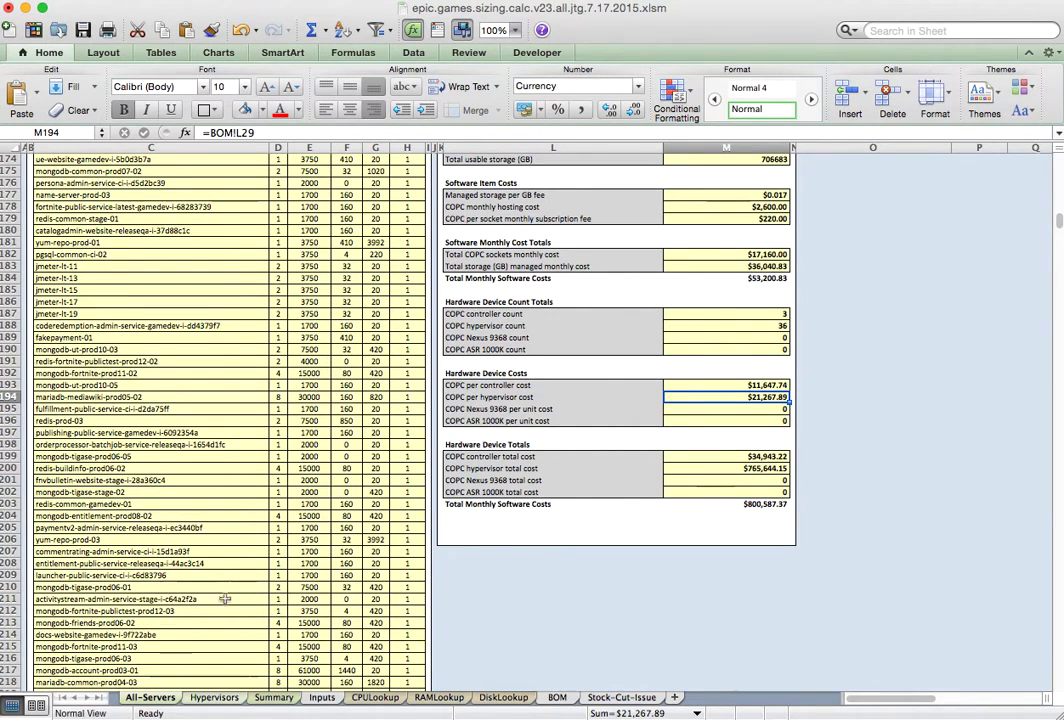
# - Review the Summary sheet's EC2 and EBS source data, Environment Totals and estimate of current environment spend
pyautogui.click(273, 698)
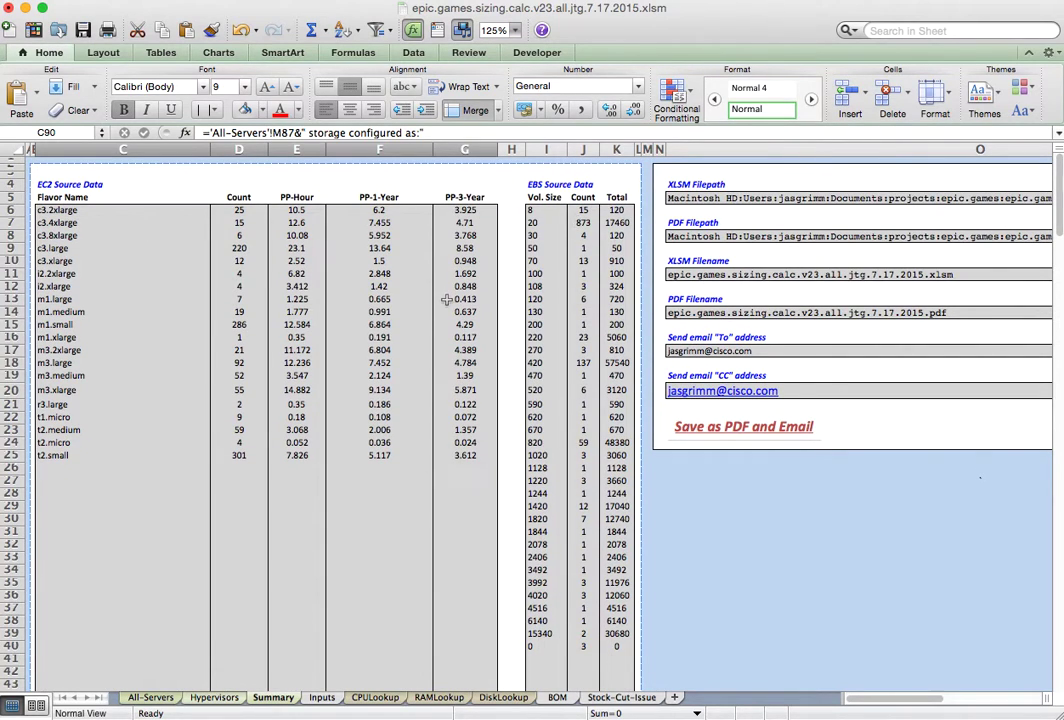
pyautogui.scroll(-3, 446, 299)
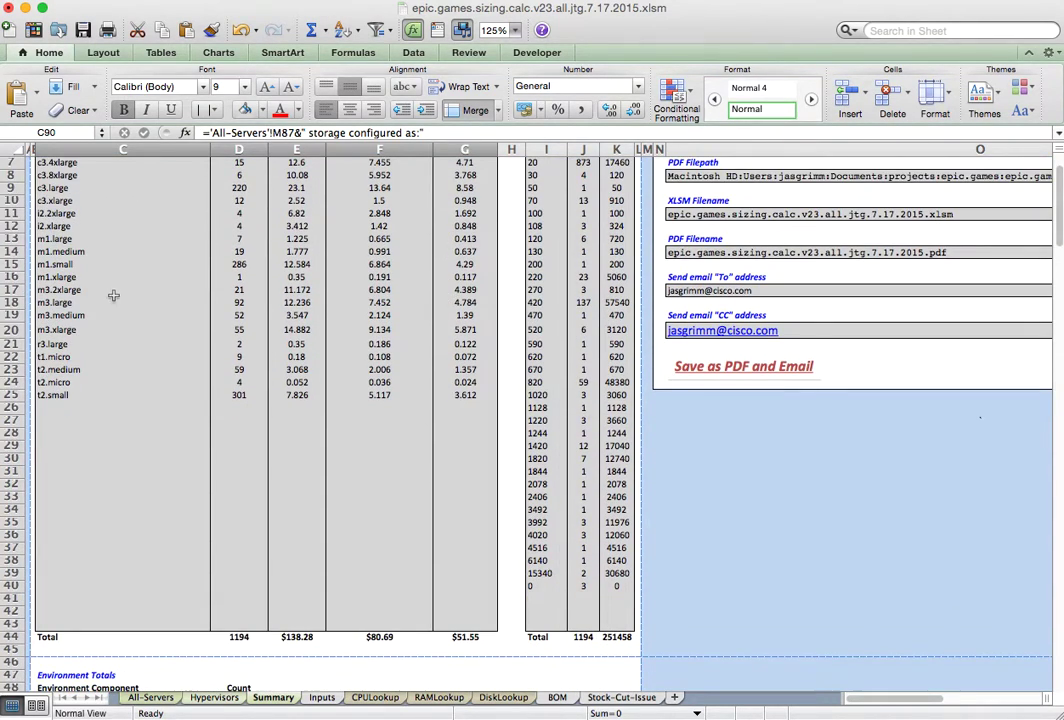
pyautogui.scroll(3, 113, 295)
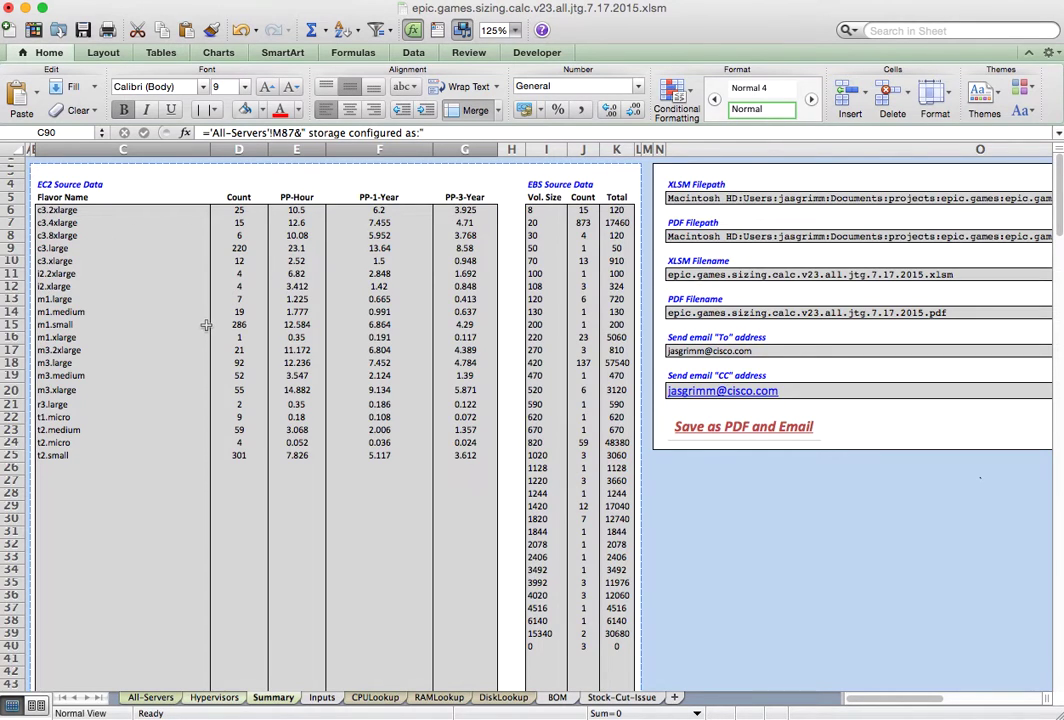
pyautogui.scroll(-5, 203, 320)
pyautogui.scroll(-6, 207, 325)
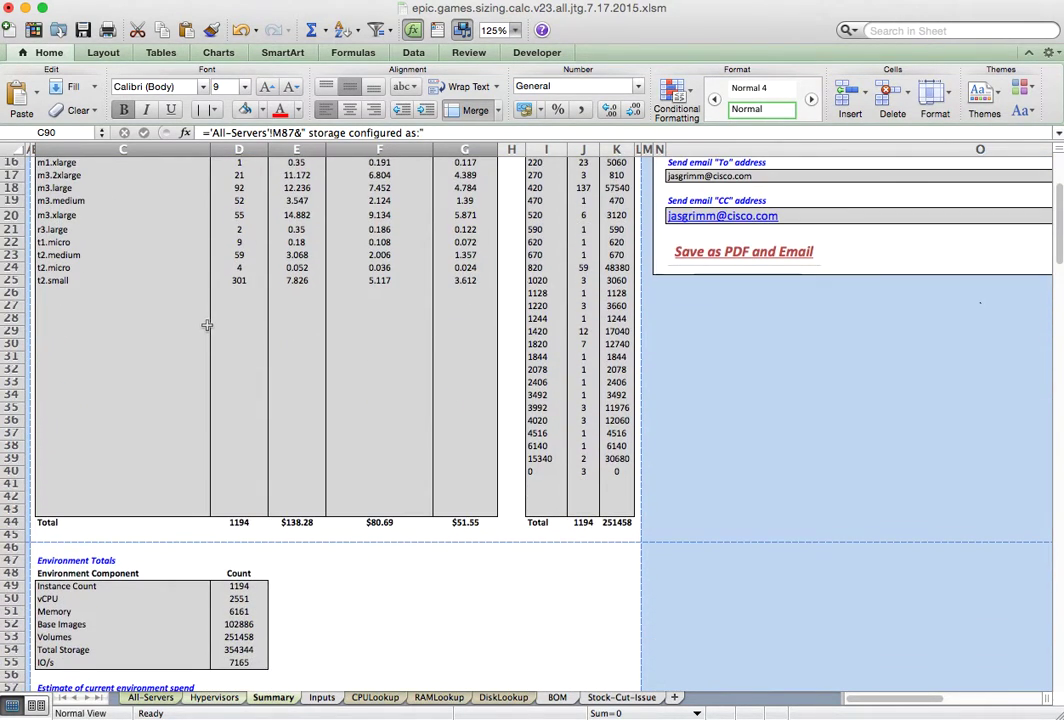
pyautogui.scroll(-3, 207, 327)
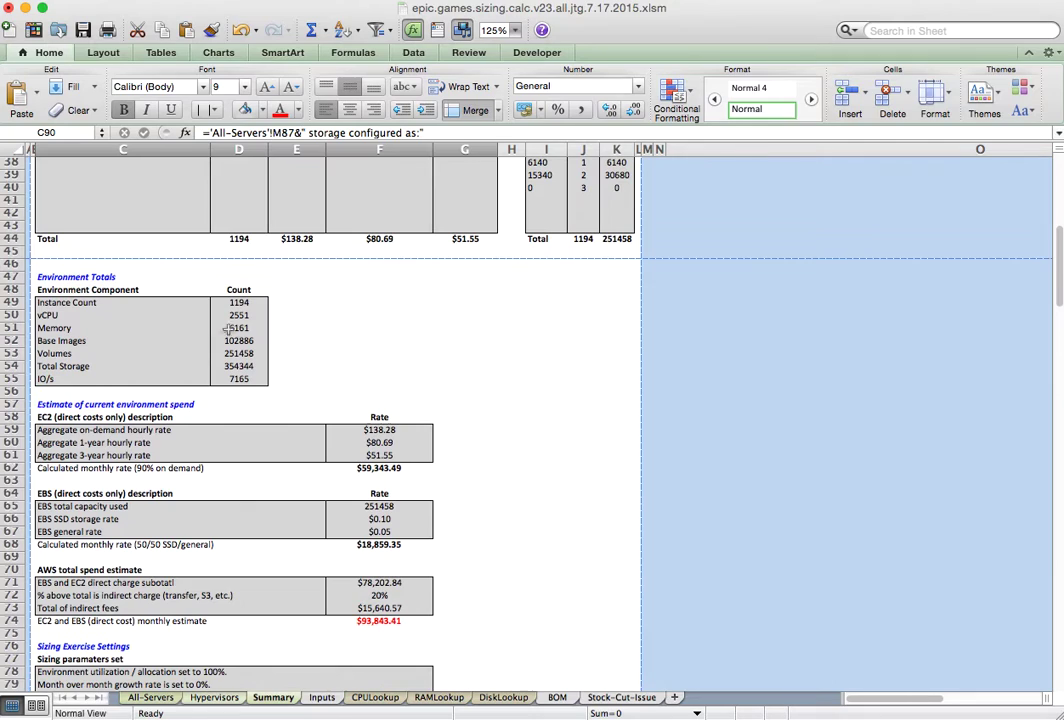
pyautogui.scroll(-2, 207, 343)
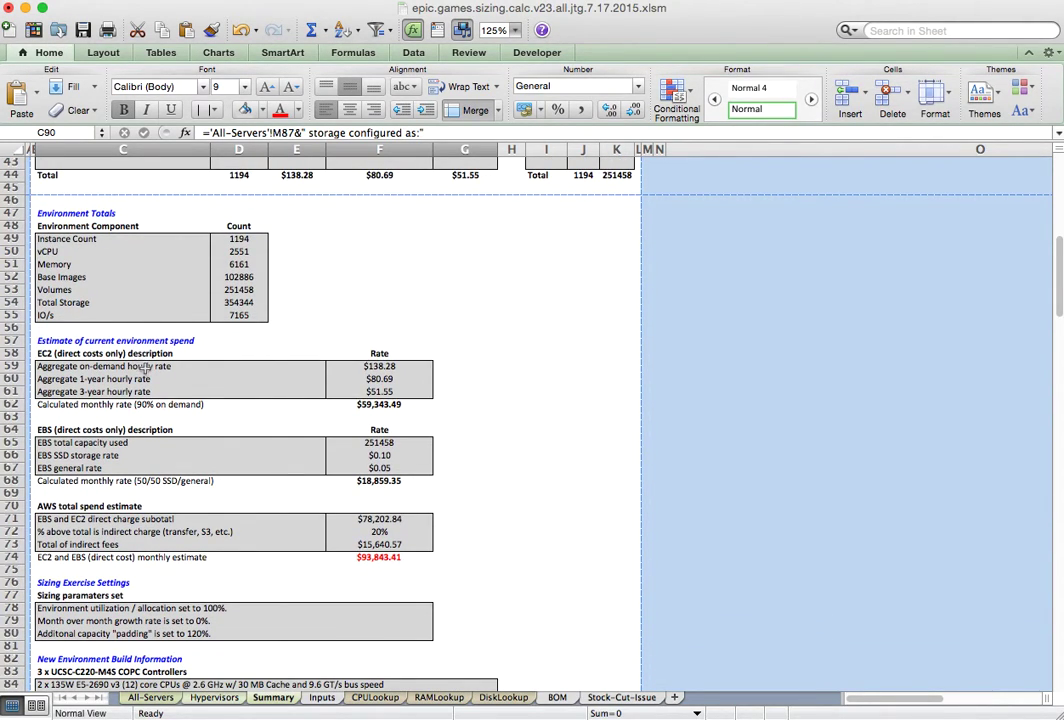
pyautogui.scroll(-2, 145, 369)
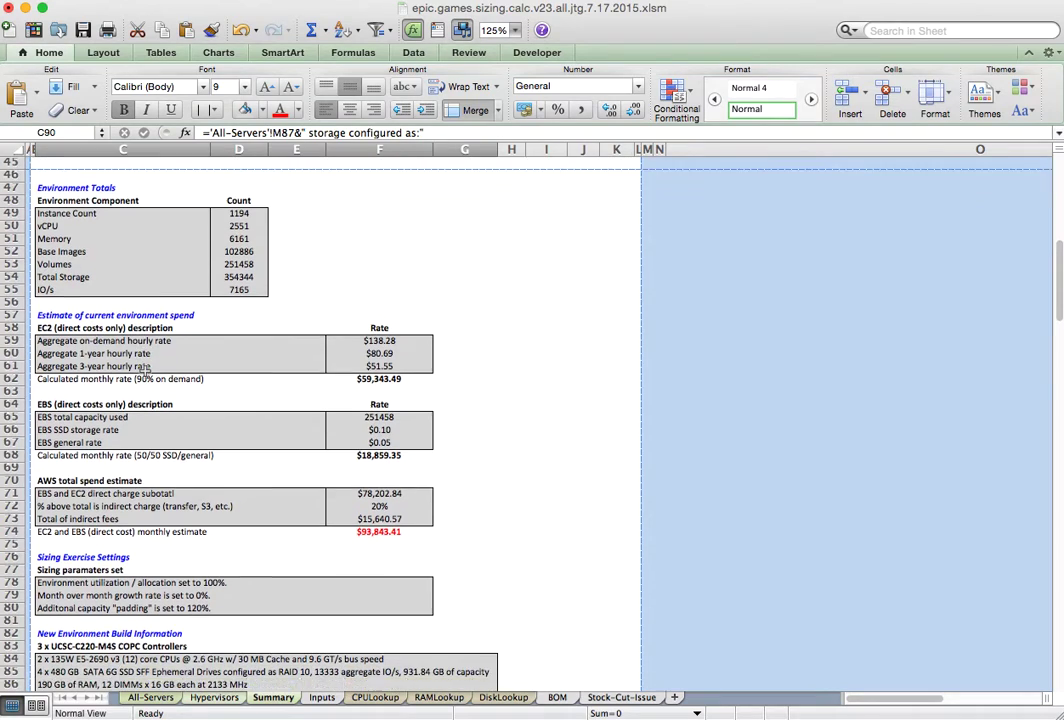
# - Inspect the EC2 calculated monthly rate formula and the aggregate on-demand, 1-year and 3-year hourly rates
pyautogui.click(370, 369)
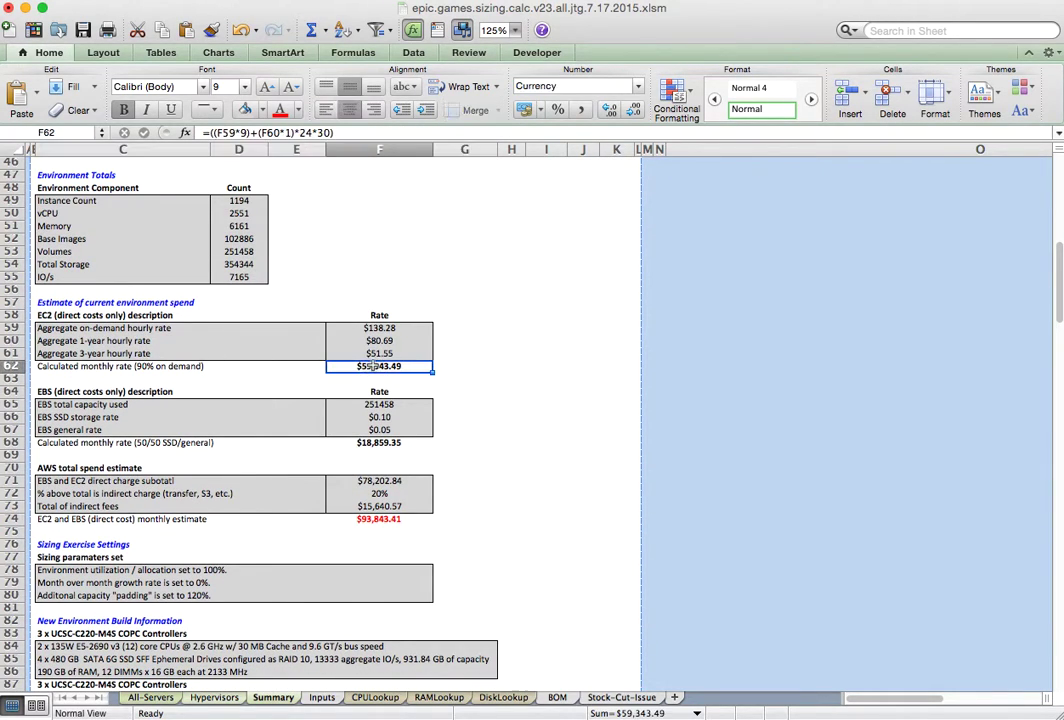
pyautogui.click(395, 328)
pyautogui.click(380, 341)
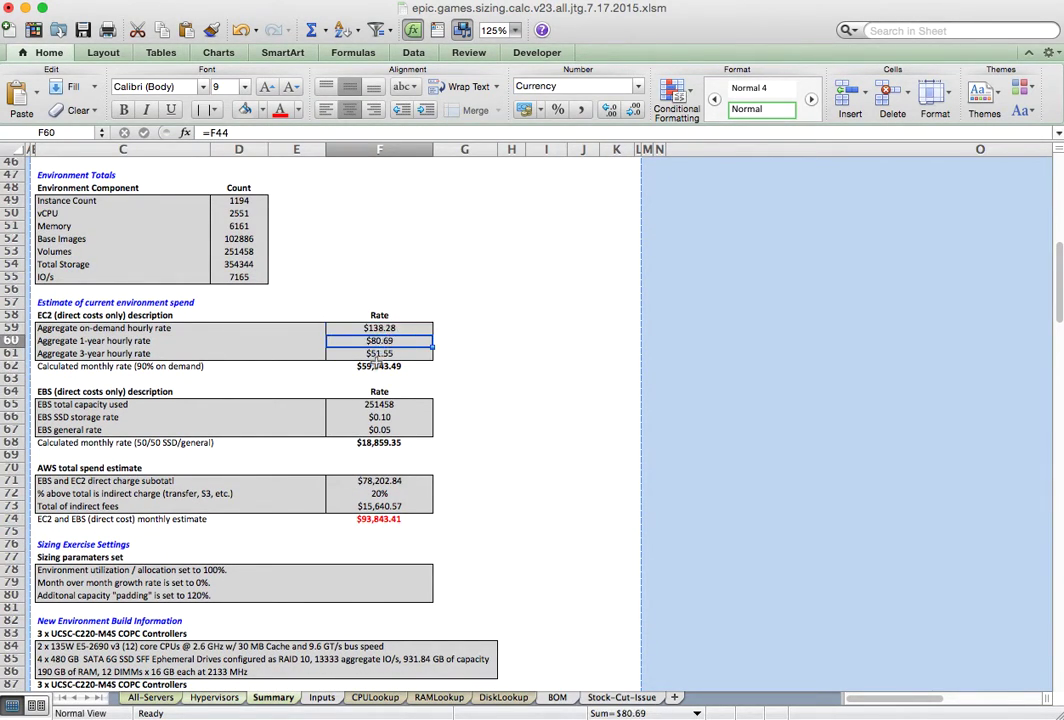
pyautogui.click(378, 354)
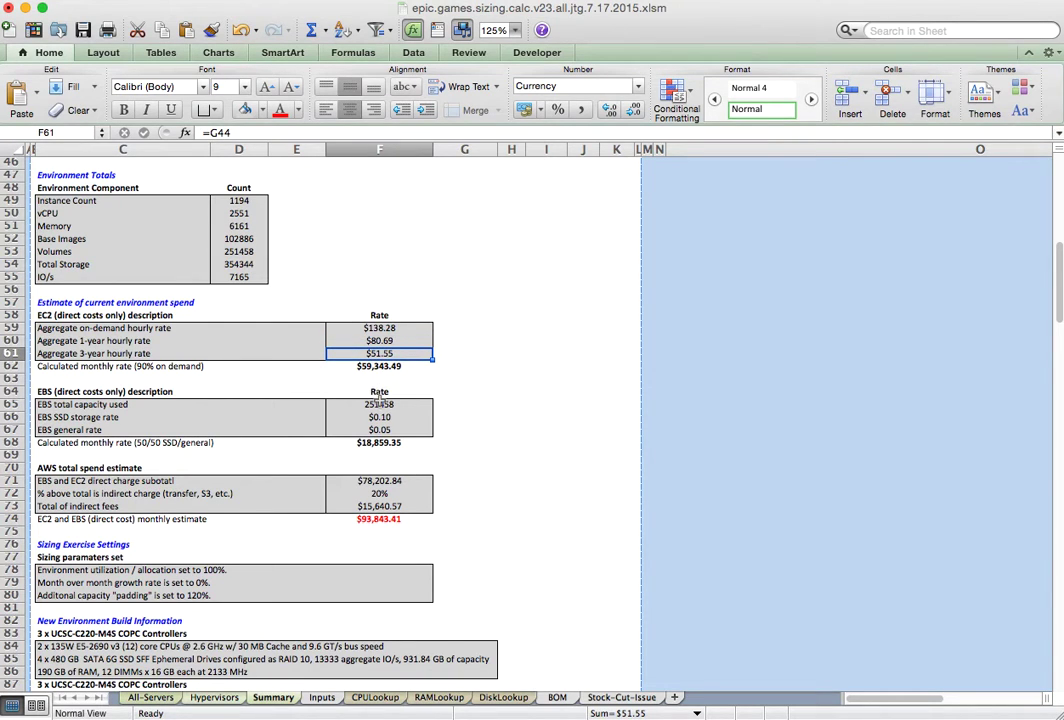
# - Trace the EC2 hourly rates to the per-flavor PP-Hour, PP-1-Year and PP-3-Year columns, and return to the spend estimate
pyautogui.scroll(10, 380, 400)
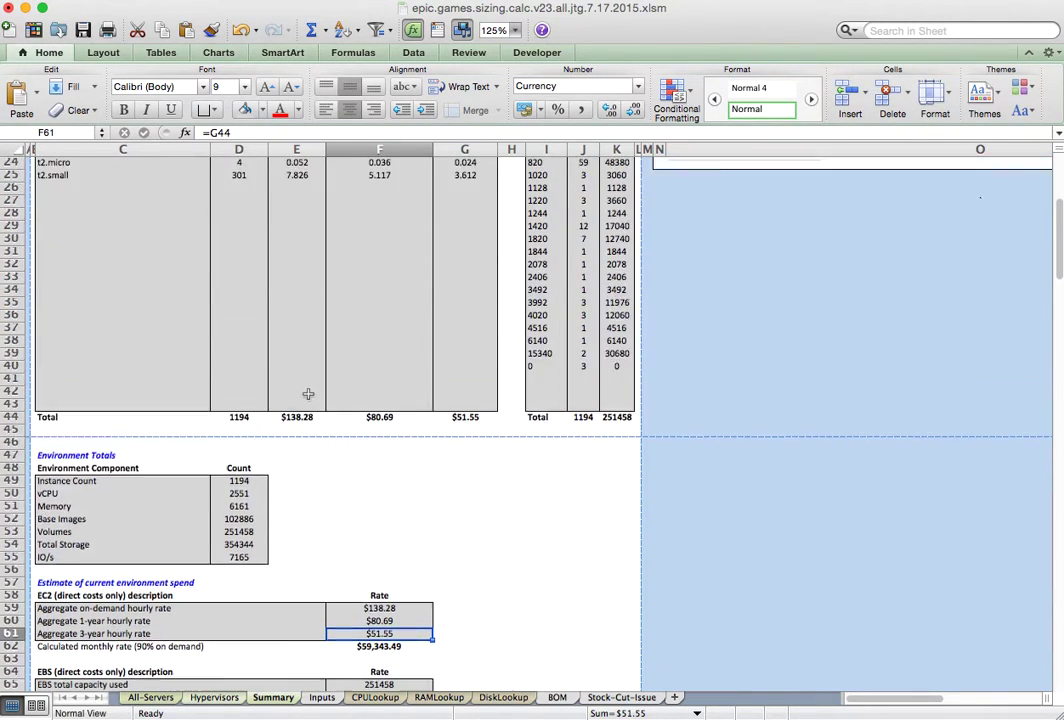
pyautogui.scroll(8, 300, 390)
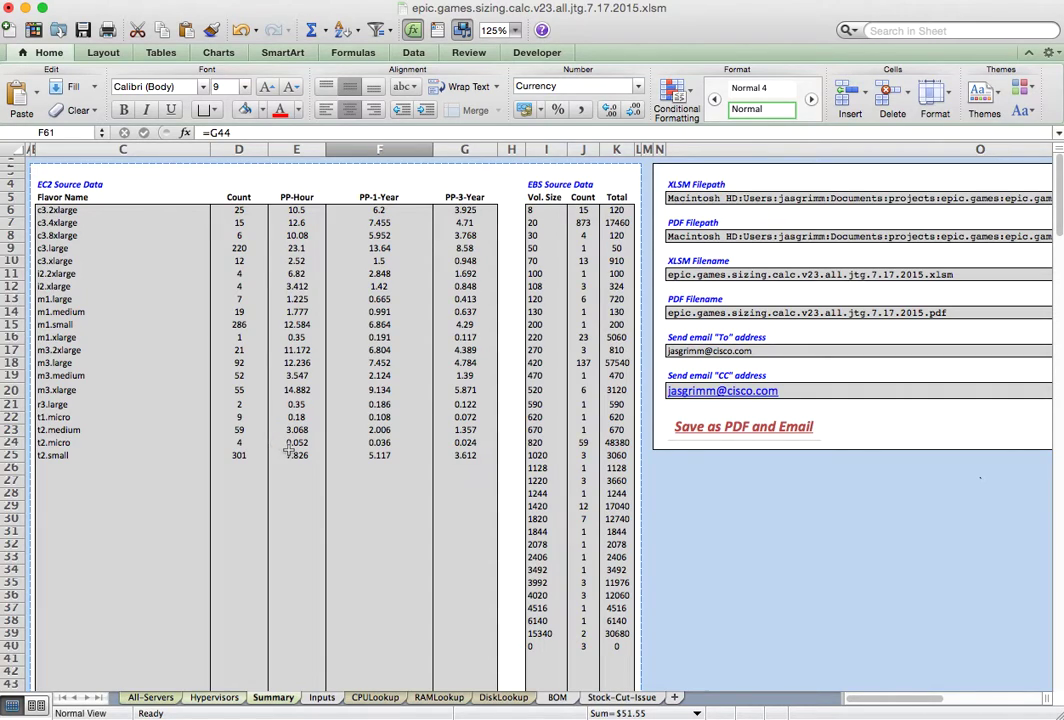
pyautogui.scroll(-1, 290, 445)
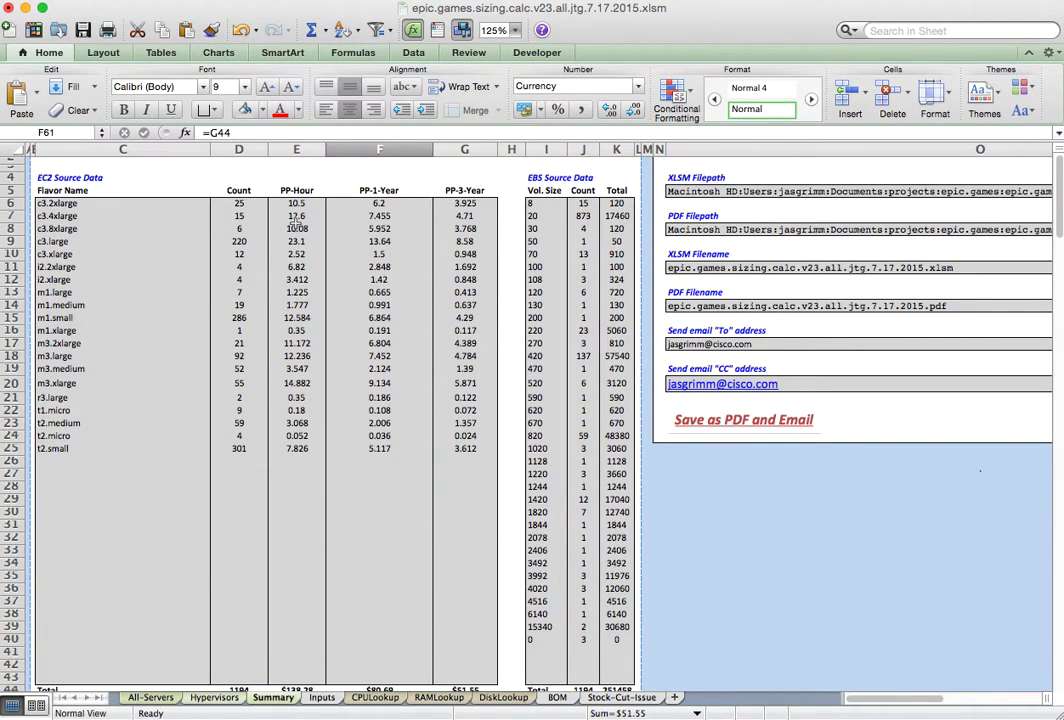
pyautogui.scroll(-3, 290, 229)
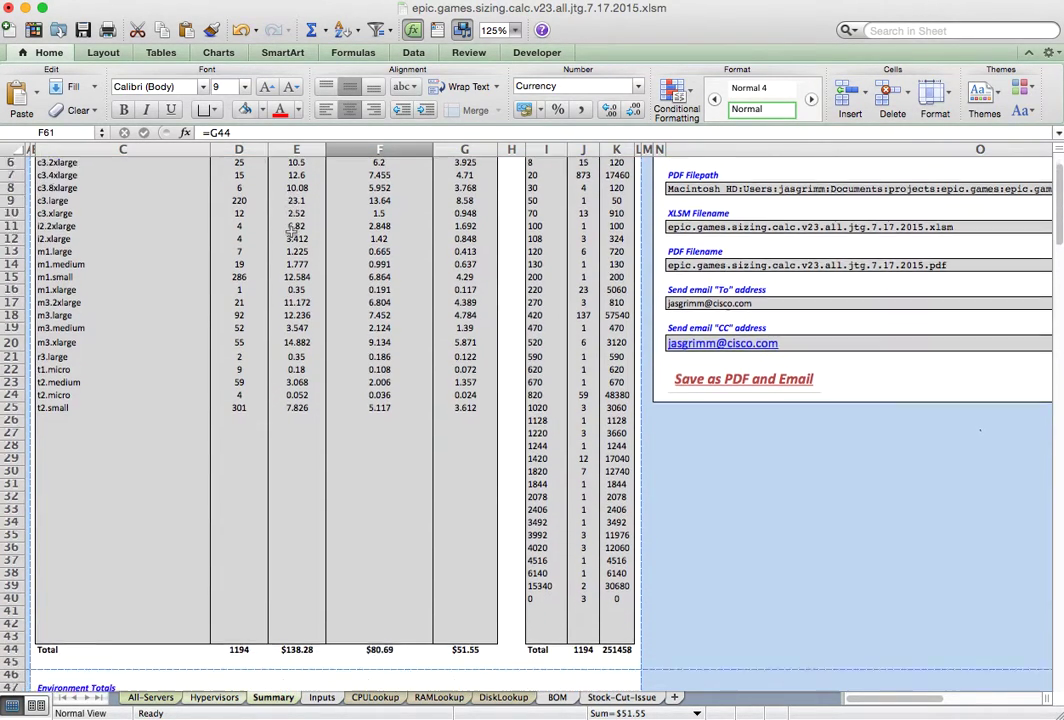
pyautogui.scroll(-10, 291, 231)
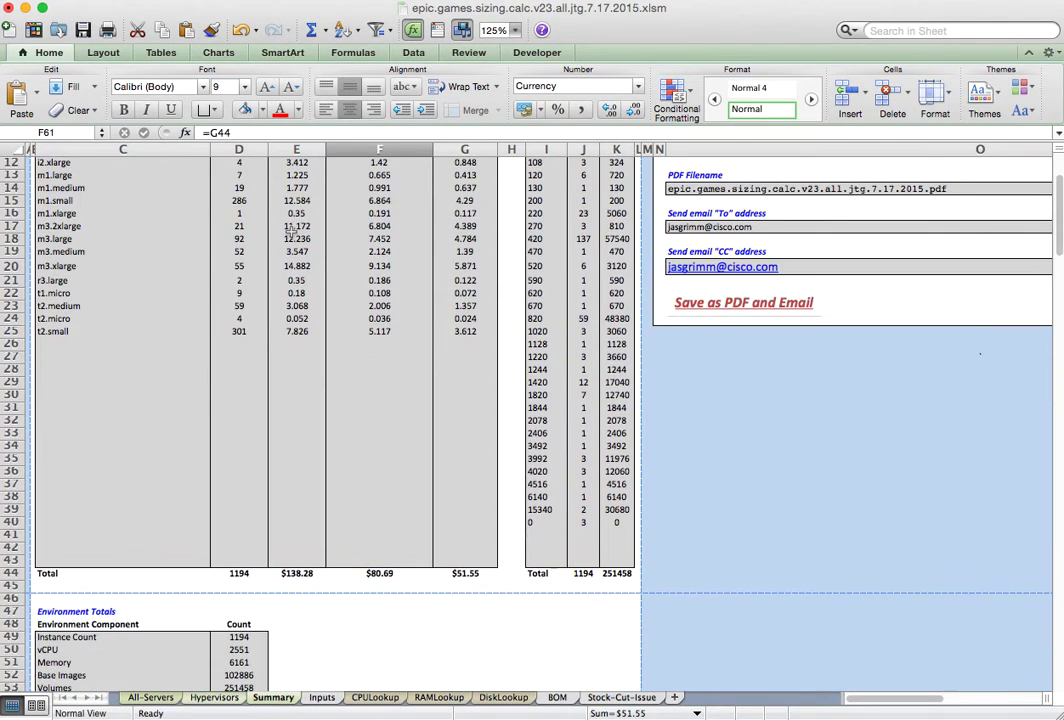
pyautogui.scroll(-3, 291, 231)
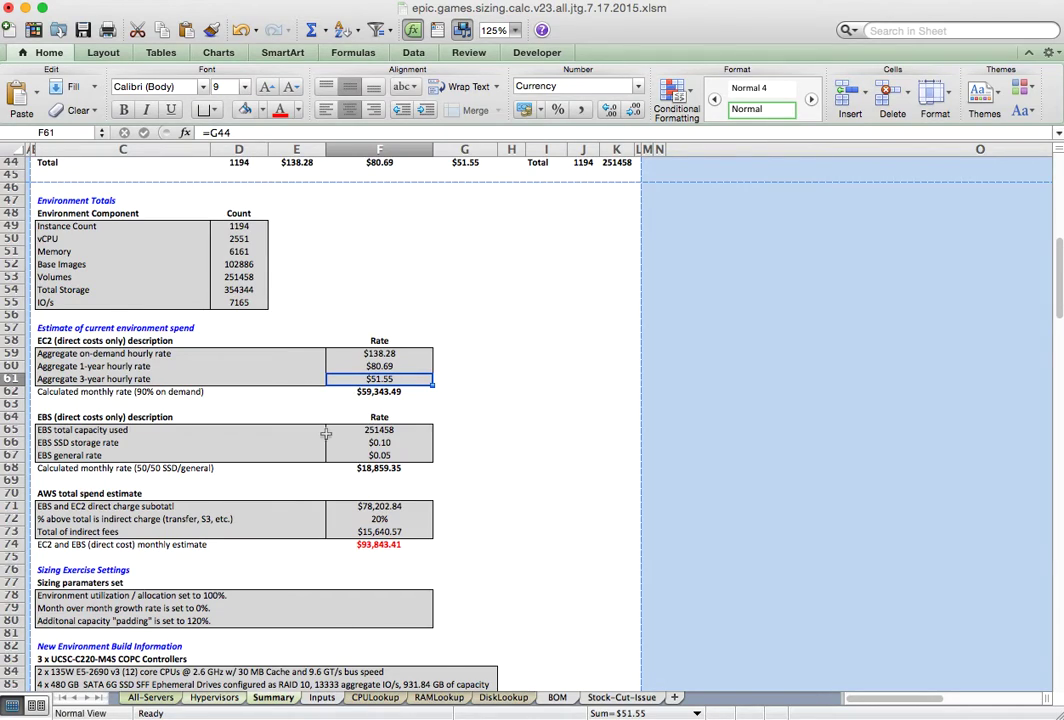
# - Inspect the AWS total spend estimate, from the direct charge subtotal and indirect charge percentage to the EC2 and EBS monthly estimate
pyautogui.click(394, 520)
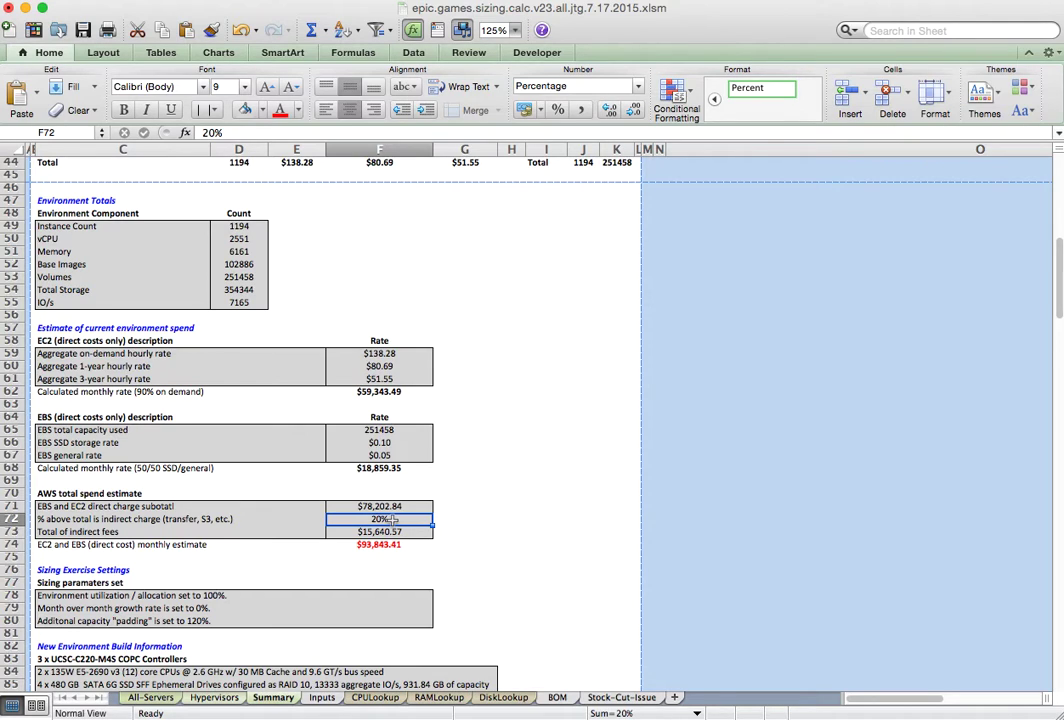
pyautogui.click(367, 507)
pyautogui.click(370, 519)
pyautogui.scroll(-3, 361, 519)
pyautogui.press('Down')
pyautogui.press('Down')
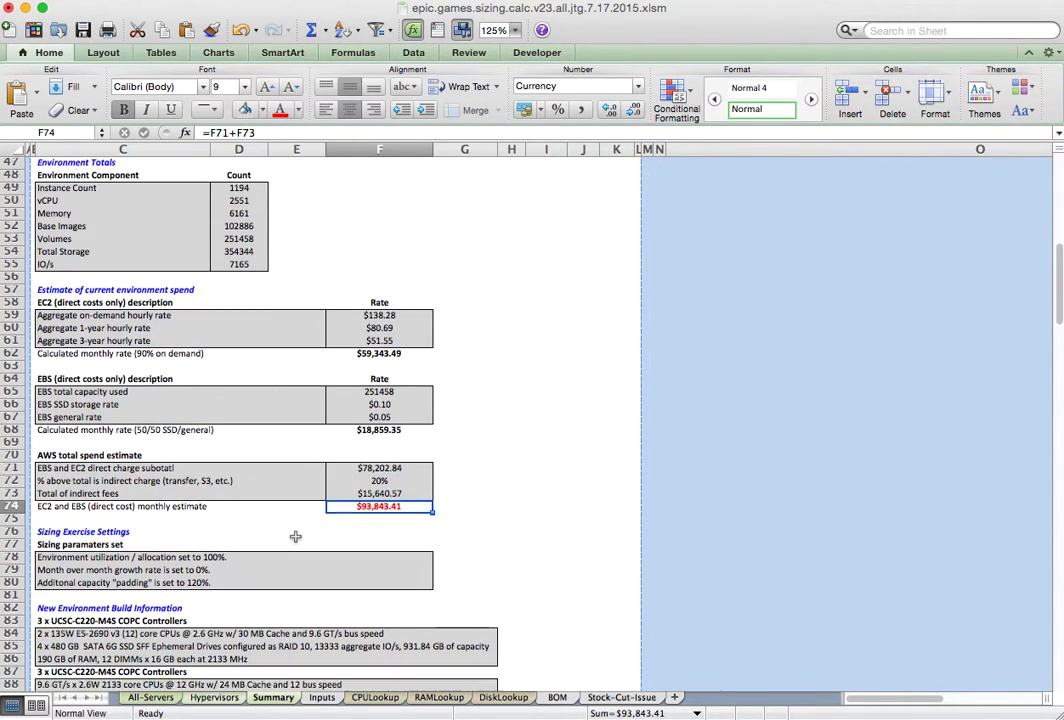
# - Check the Sizing Exercise Settings lines for environment utilization, month over month growth rate and additional capacity padding
pyautogui.scroll(-5, 295, 537)
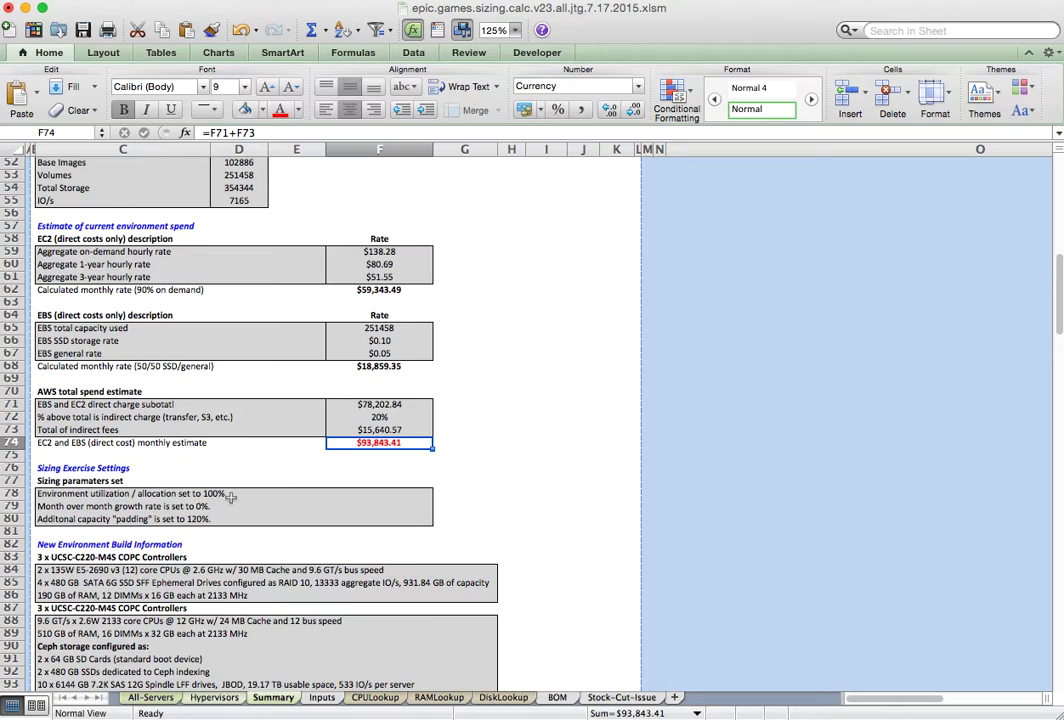
pyautogui.click(228, 493)
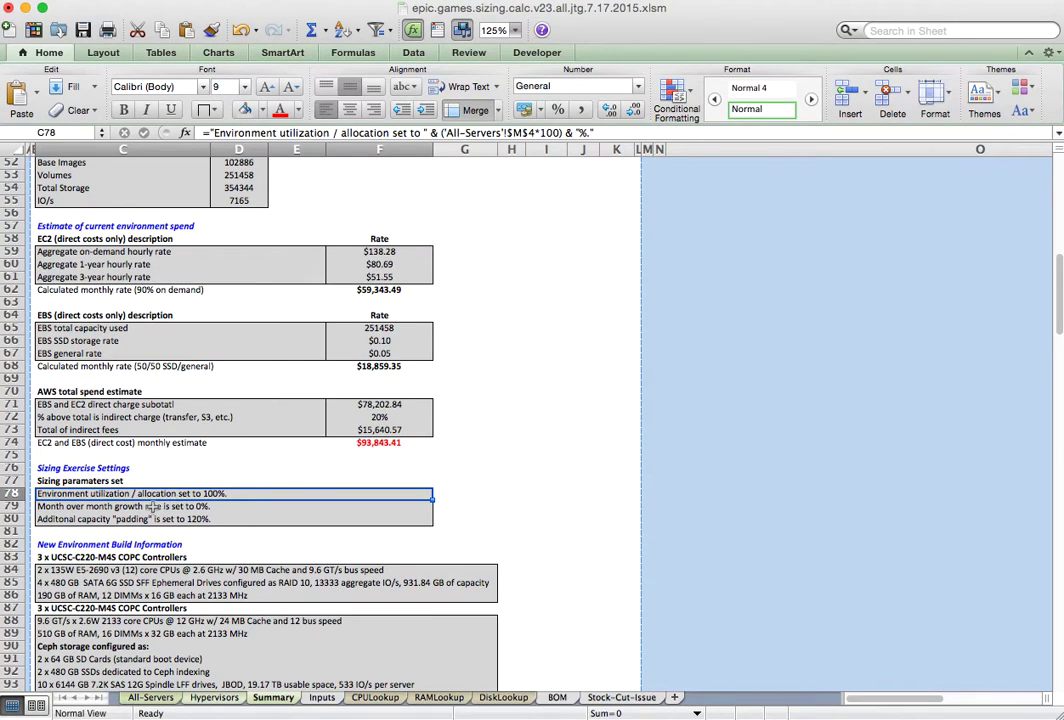
pyautogui.click(201, 507)
pyautogui.click(215, 519)
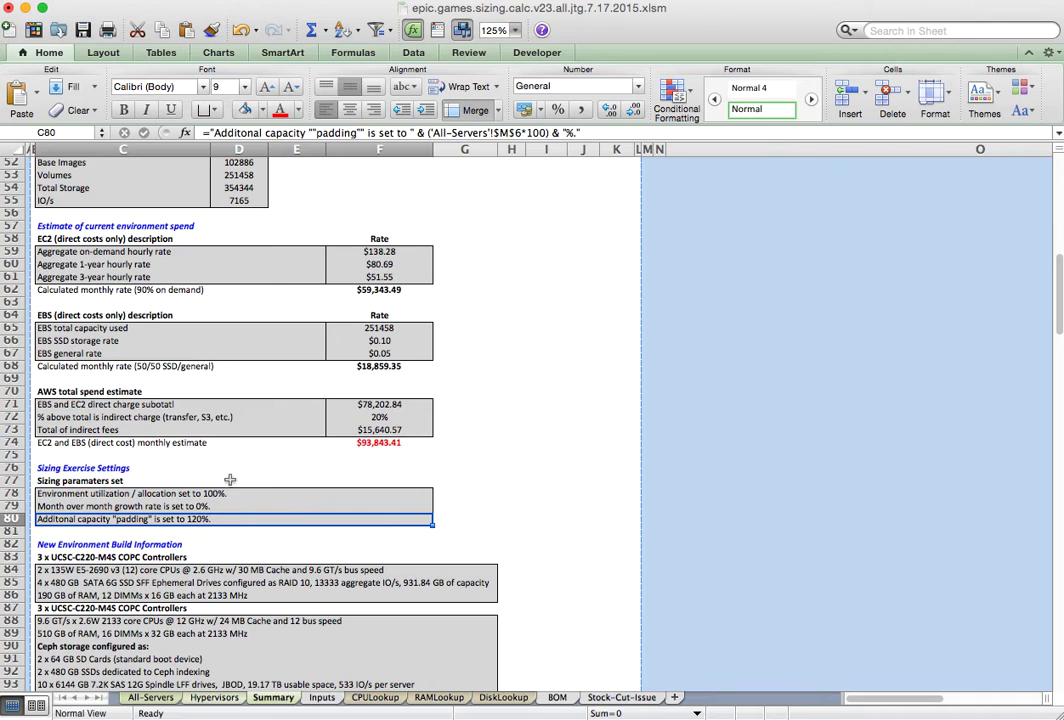
# - Inspect the New Environment Build Information for the first controller block, covering its CPU, ephemeral drive and RAM lines
pyautogui.scroll(-3, 225, 481)
pyautogui.scroll(-1, 205, 488)
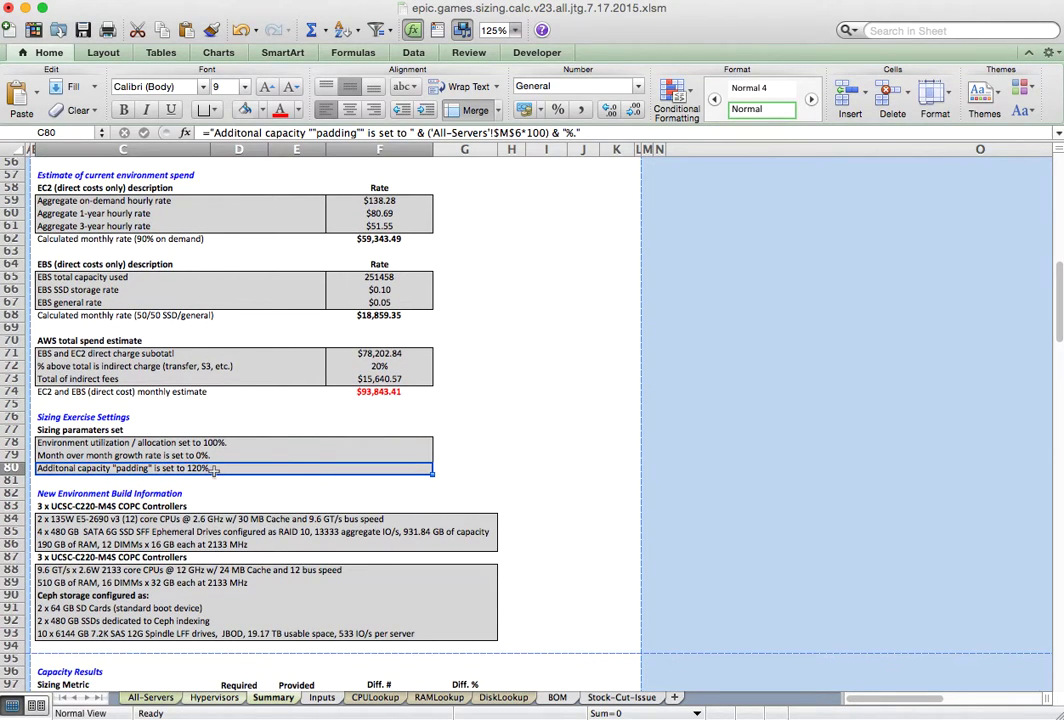
pyautogui.scroll(-5, 213, 470)
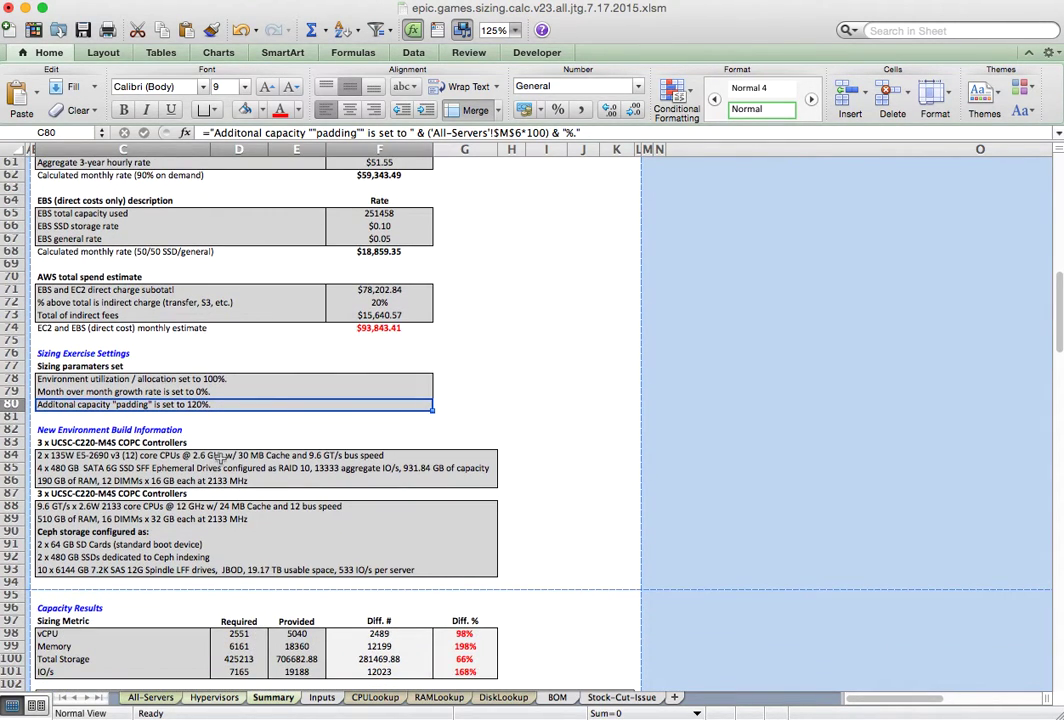
pyautogui.click(215, 456)
pyautogui.click(205, 468)
pyautogui.click(195, 481)
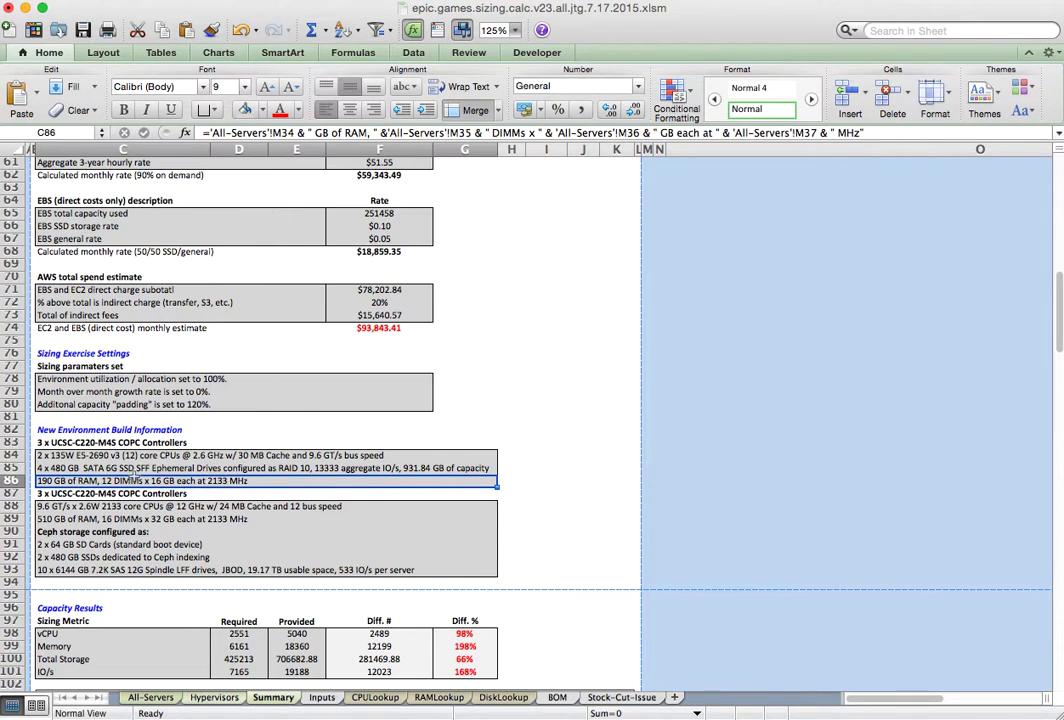
# - Inspect the CPU and RAM lines of the second server block in the build information, above the Ceph storage configuration
pyautogui.scroll(-4, 139, 471)
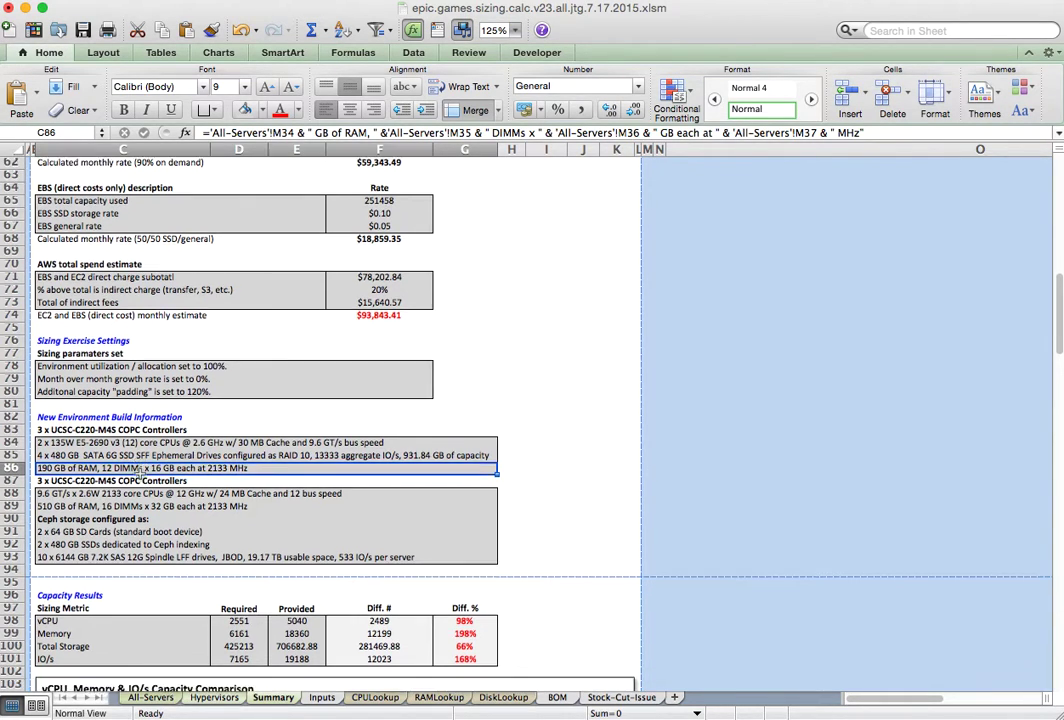
pyautogui.click(141, 456)
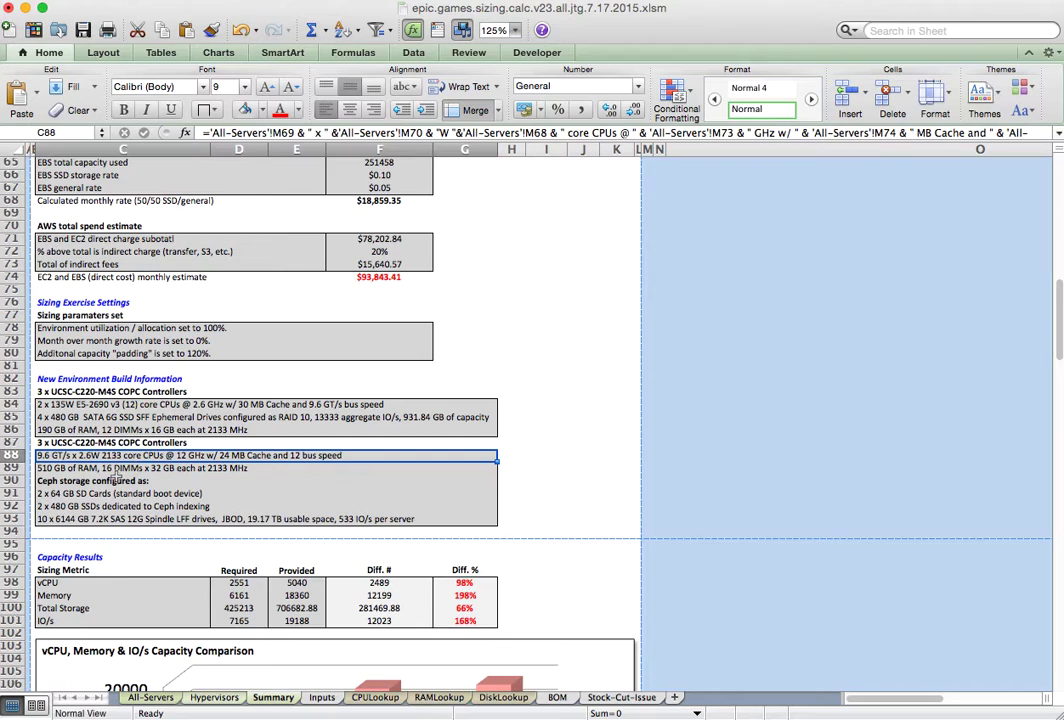
pyautogui.click(114, 469)
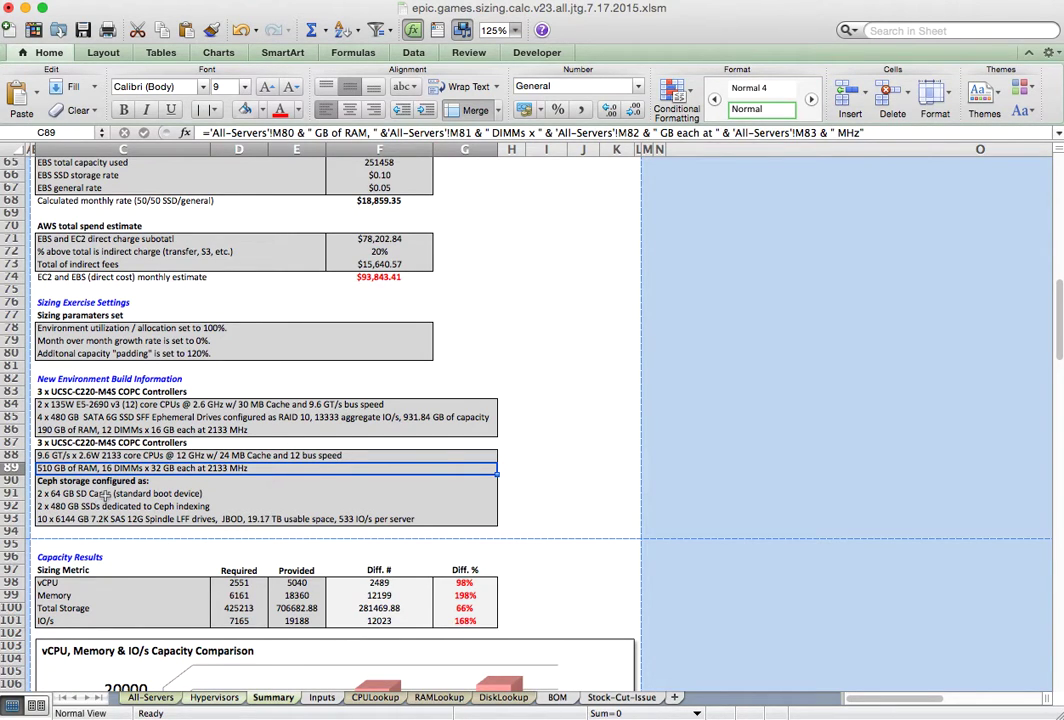
# - Examine the Capacity Results table, checking the formulas for the vCPU numeric and percentage difference between required and provided
pyautogui.scroll(-7, 104, 497)
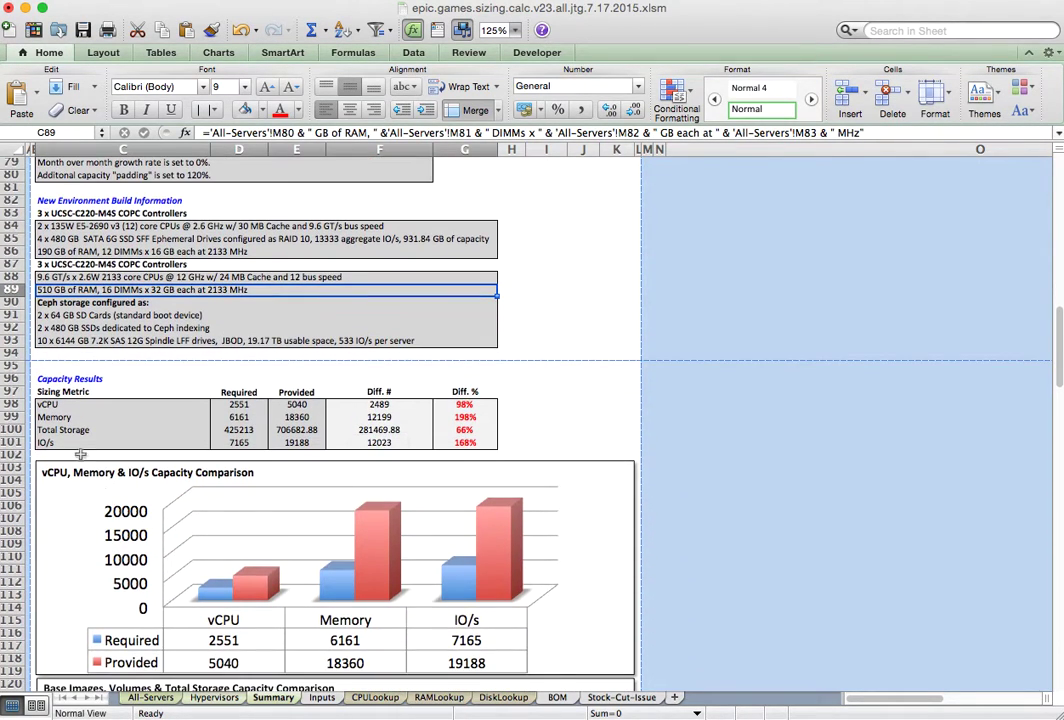
pyautogui.click(75, 404)
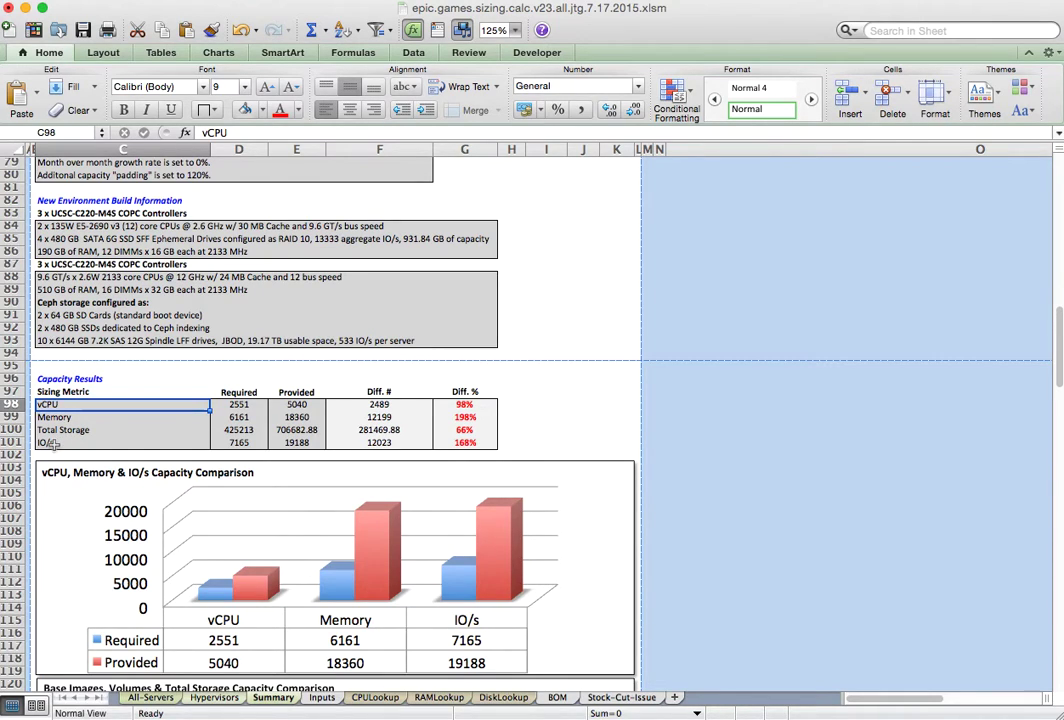
pyautogui.click(385, 404)
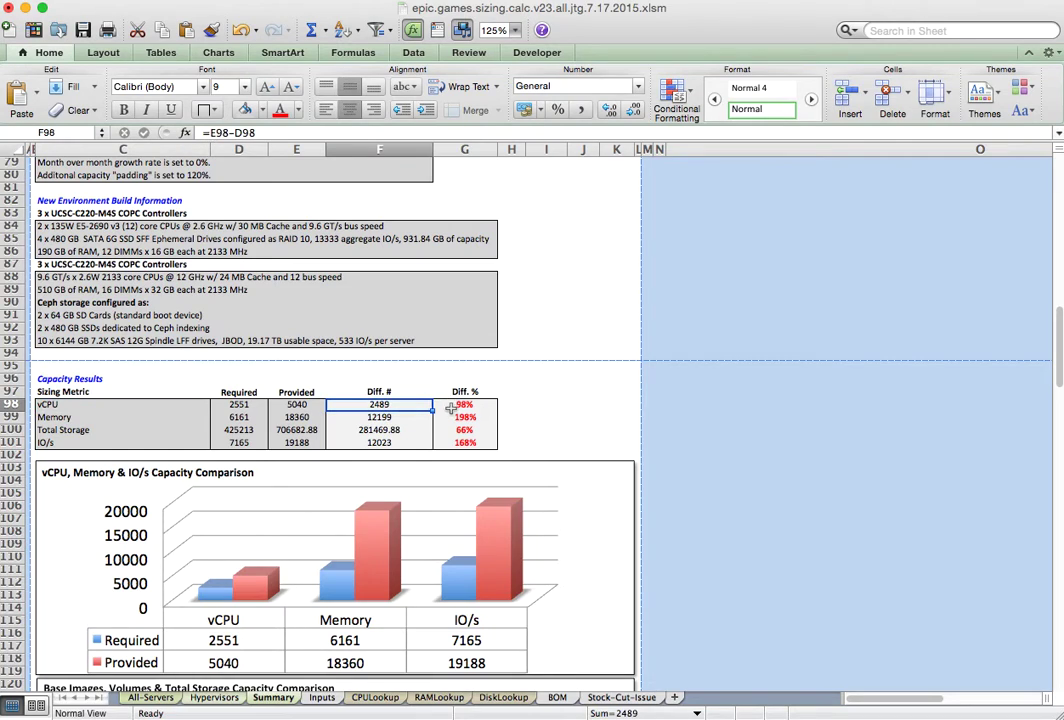
pyautogui.click(457, 404)
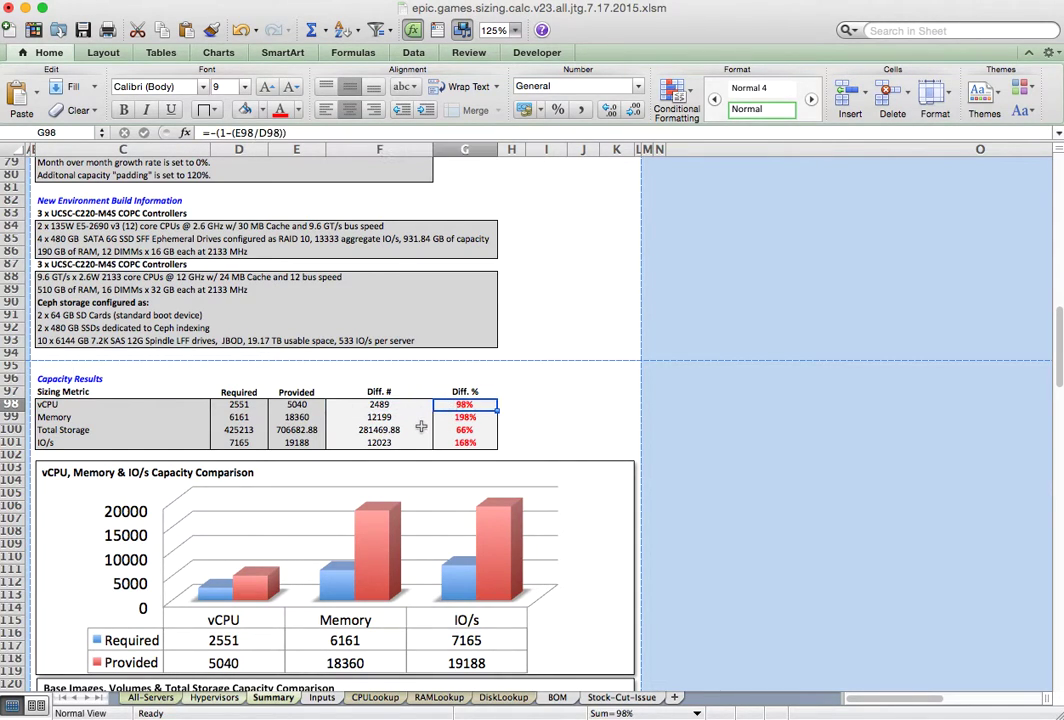
# - Review the capacity comparison charts for vCPU, memory and IO/s and for base images, volumes and total storage
pyautogui.scroll(-3, 380, 435)
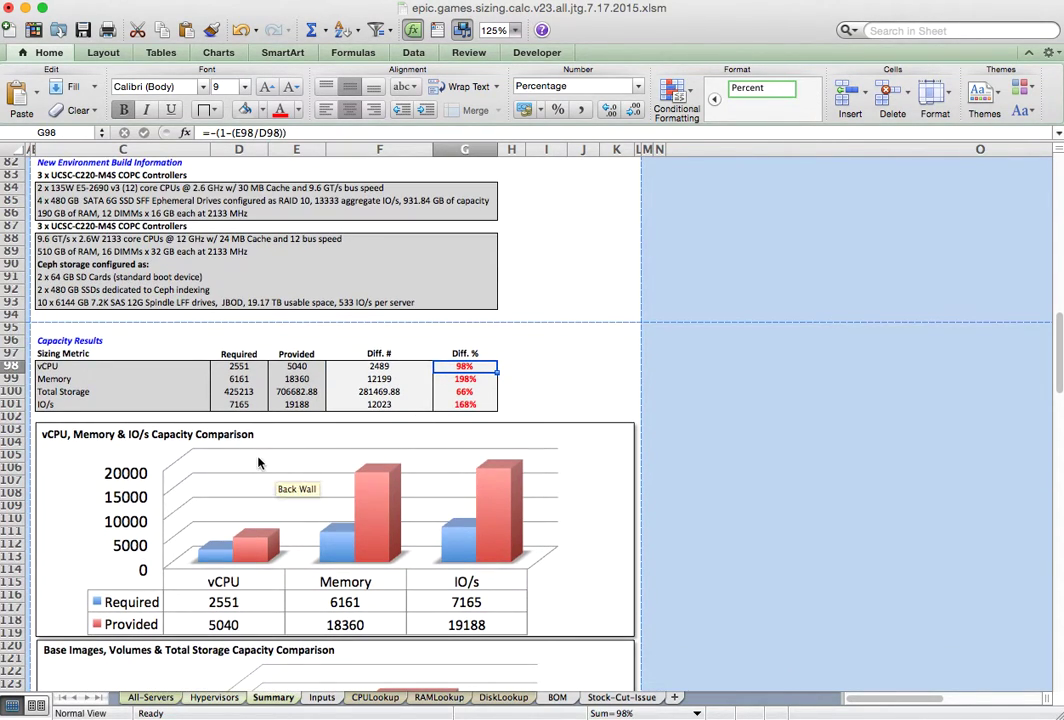
pyautogui.scroll(-5, 266, 465)
pyautogui.scroll(-1, 524, 350)
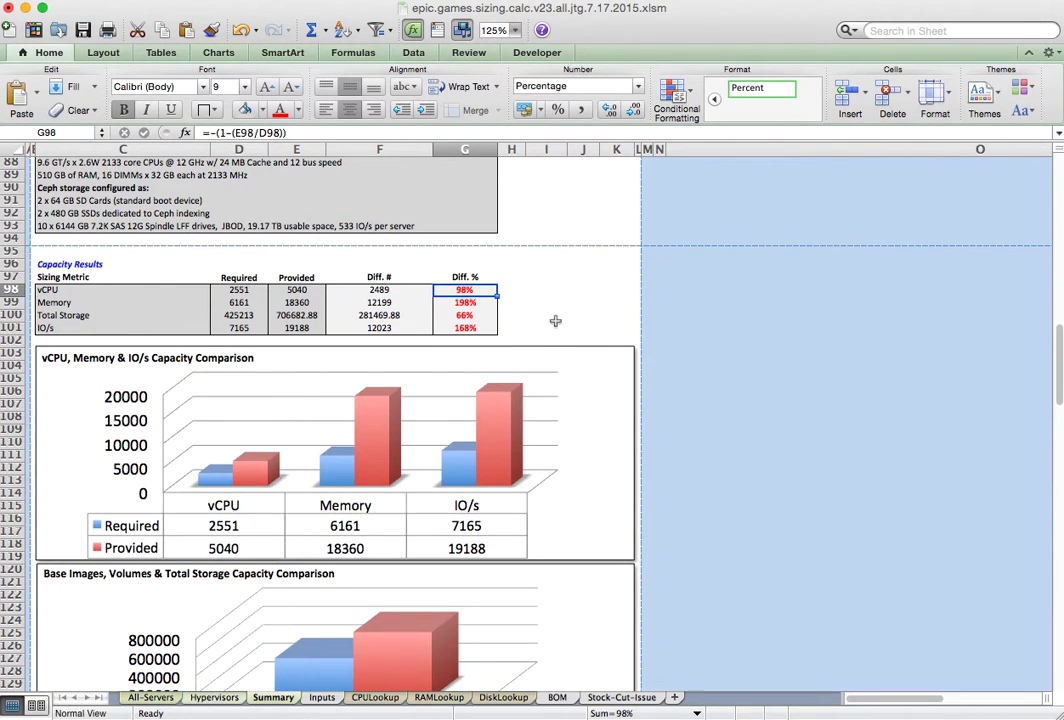
pyautogui.scroll(-3, 515, 287)
pyautogui.scroll(3, 515, 287)
pyautogui.scroll(-15, 447, 316)
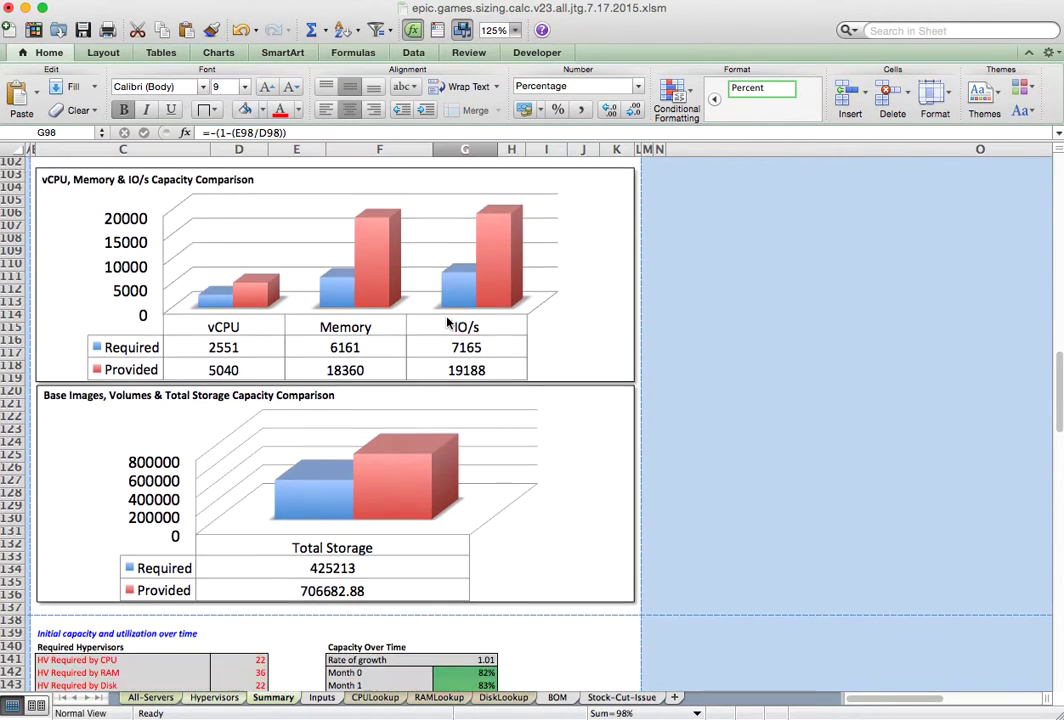
# - Review the required hypervisors, environment total capacity, initial utilization and month-by-month Capacity Over Time tables
pyautogui.scroll(-17, 447, 322)
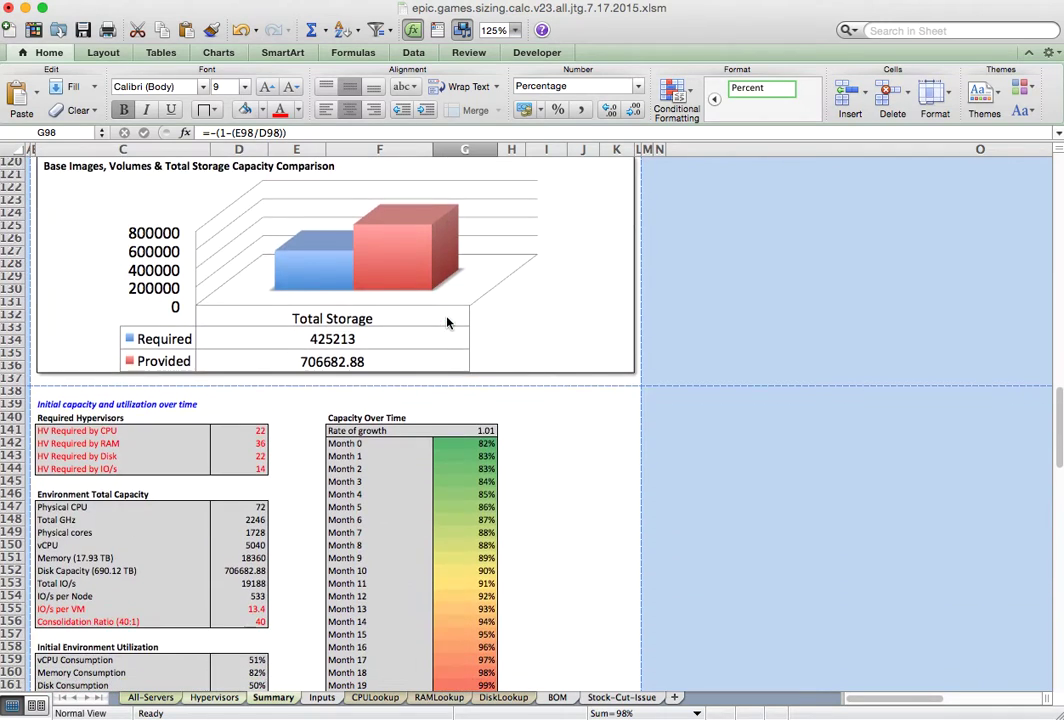
pyautogui.scroll(-8, 449, 300)
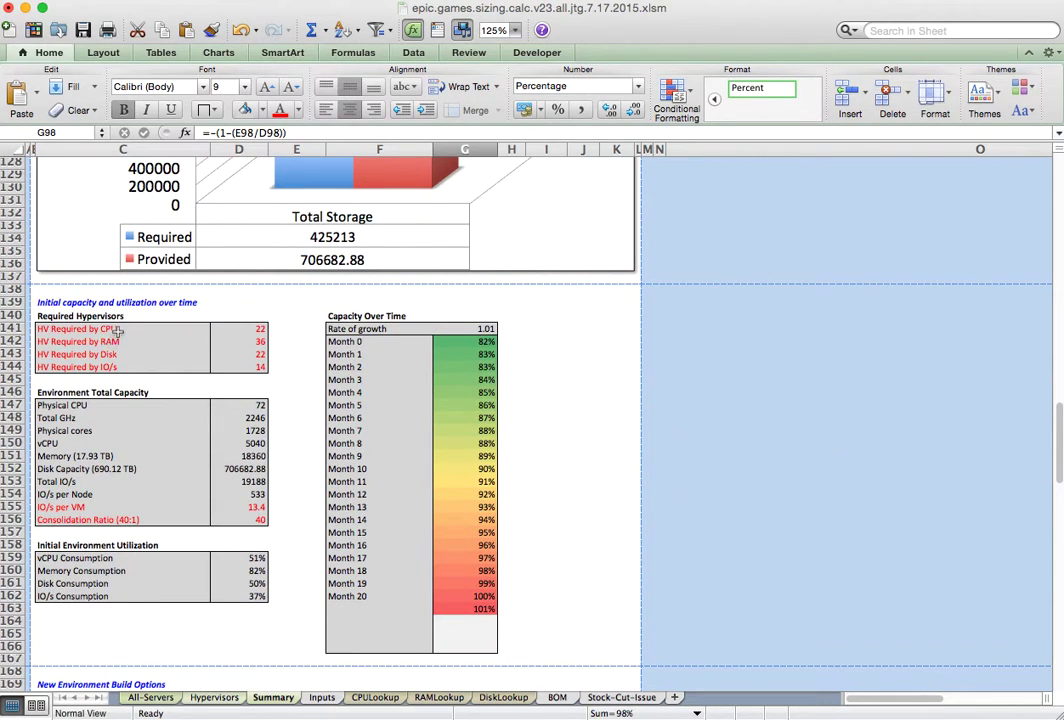
pyautogui.scroll(-20, 131, 380)
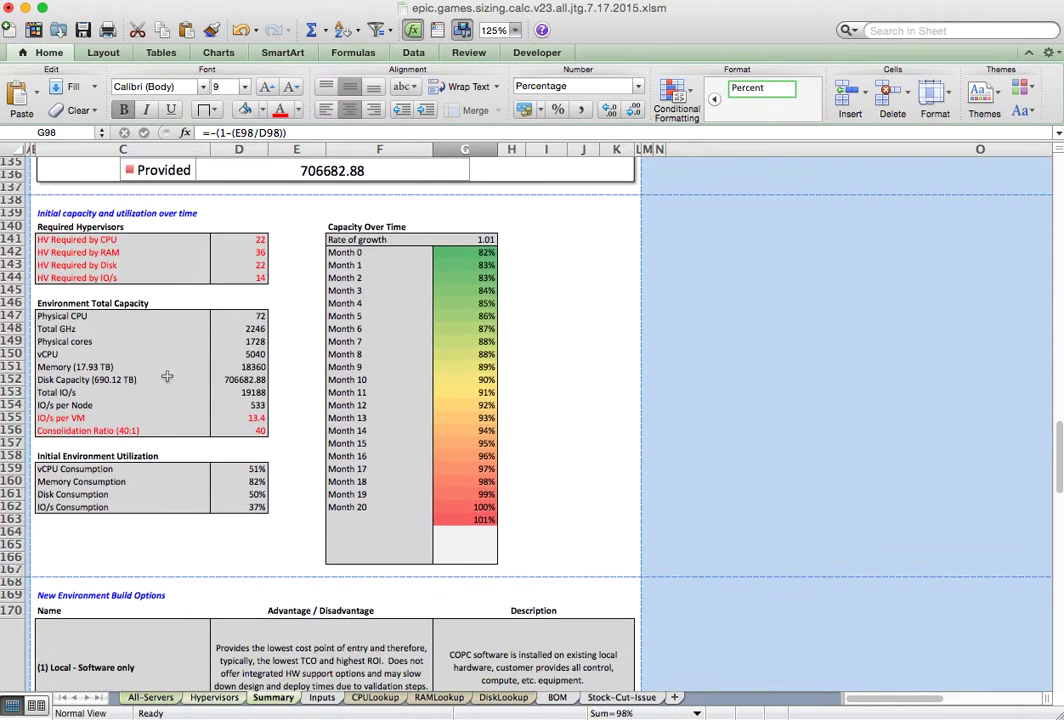
pyautogui.scroll(20, 210, 365)
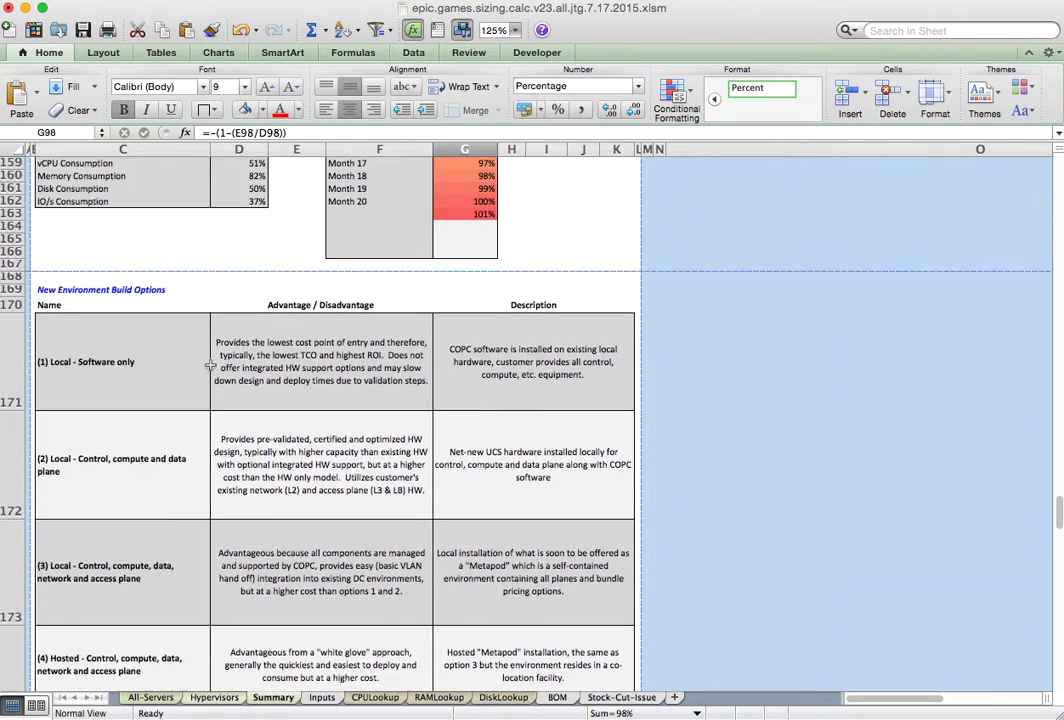
# - Review the New Environment Build Options, including the local options for control, compute and data plane and for network and access plane
pyautogui.scroll(-19, 210, 365)
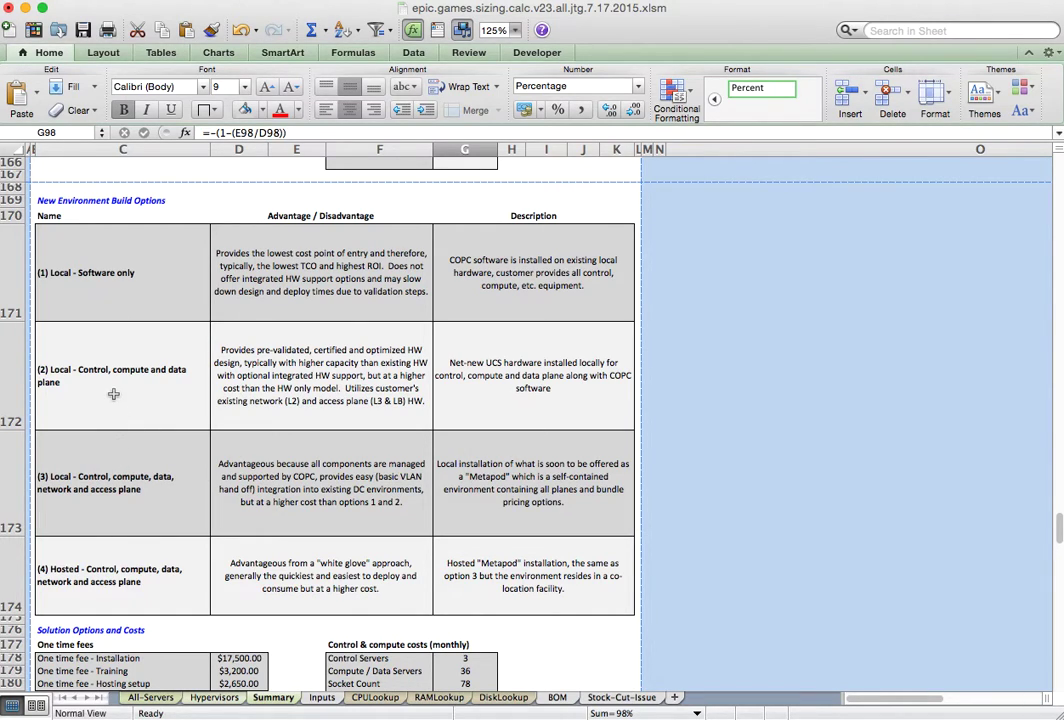
pyautogui.click(94, 330)
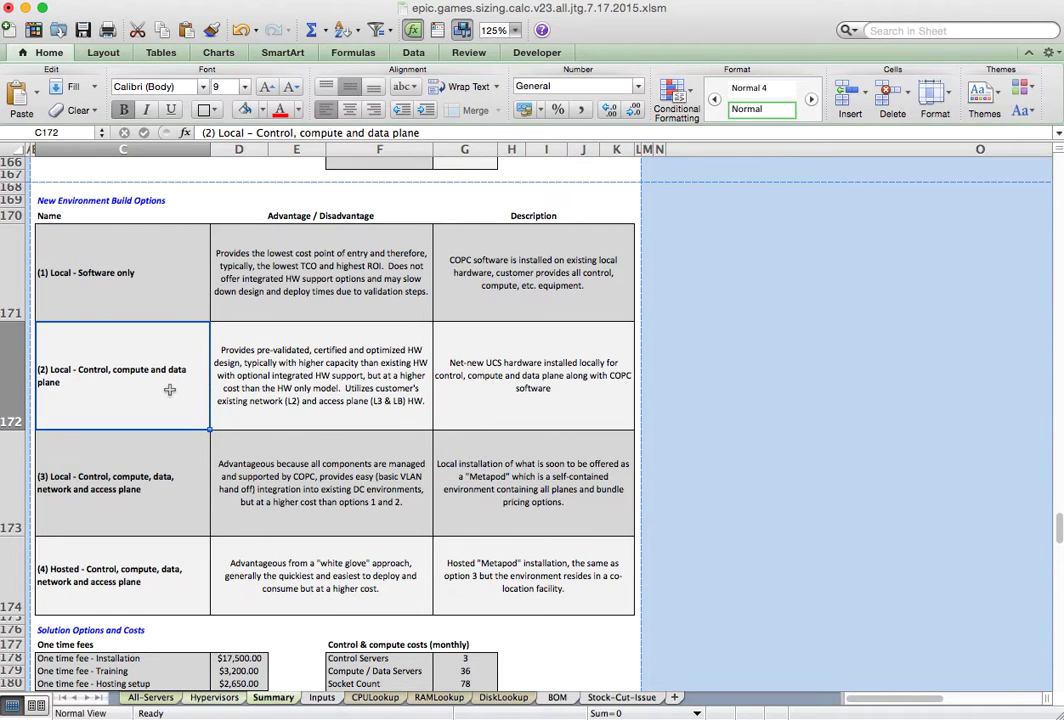
pyautogui.click(148, 470)
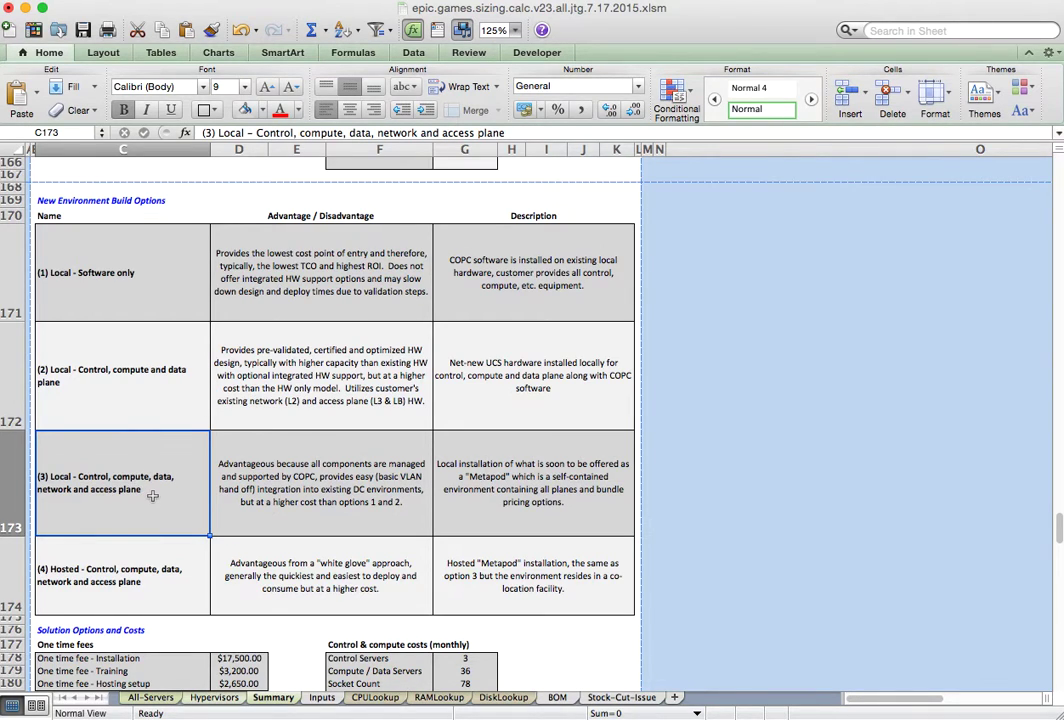
# - Review Solution Options and Costs, covering one time fees, hardware costs, and monthly control, compute and data costs
pyautogui.scroll(-5, 152, 496)
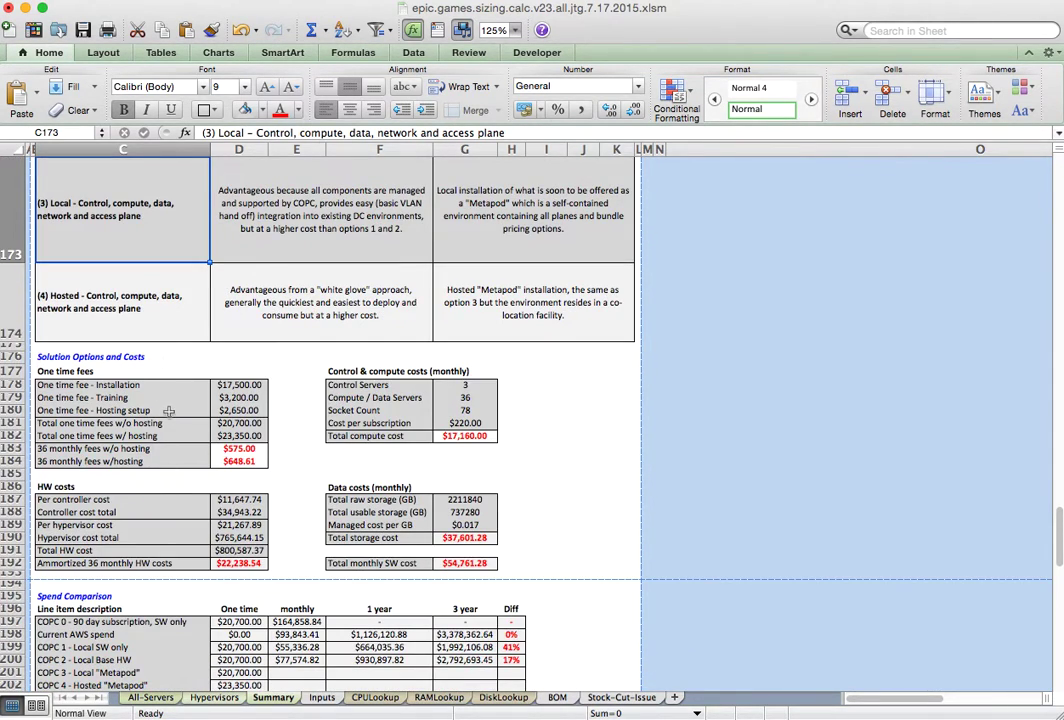
pyautogui.scroll(-3, 169, 410)
pyautogui.scroll(1, 169, 408)
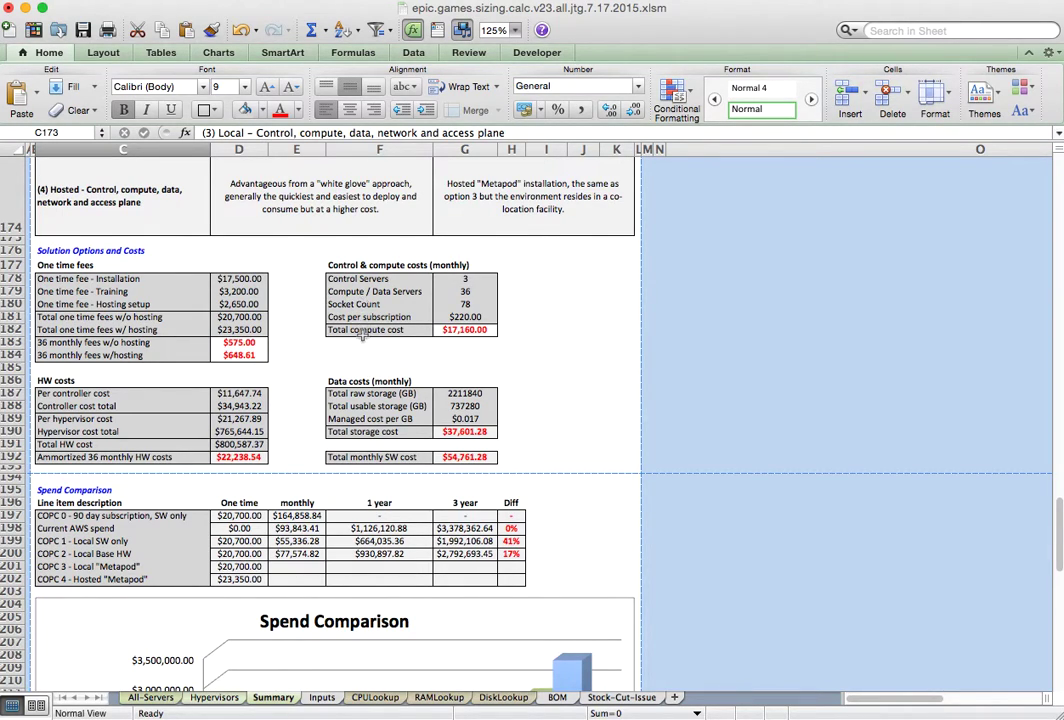
# - Compare the Current AWS spend and COPC 1 - Local SW only lines in the Spend Comparison table
pyautogui.scroll(-3, 141, 410)
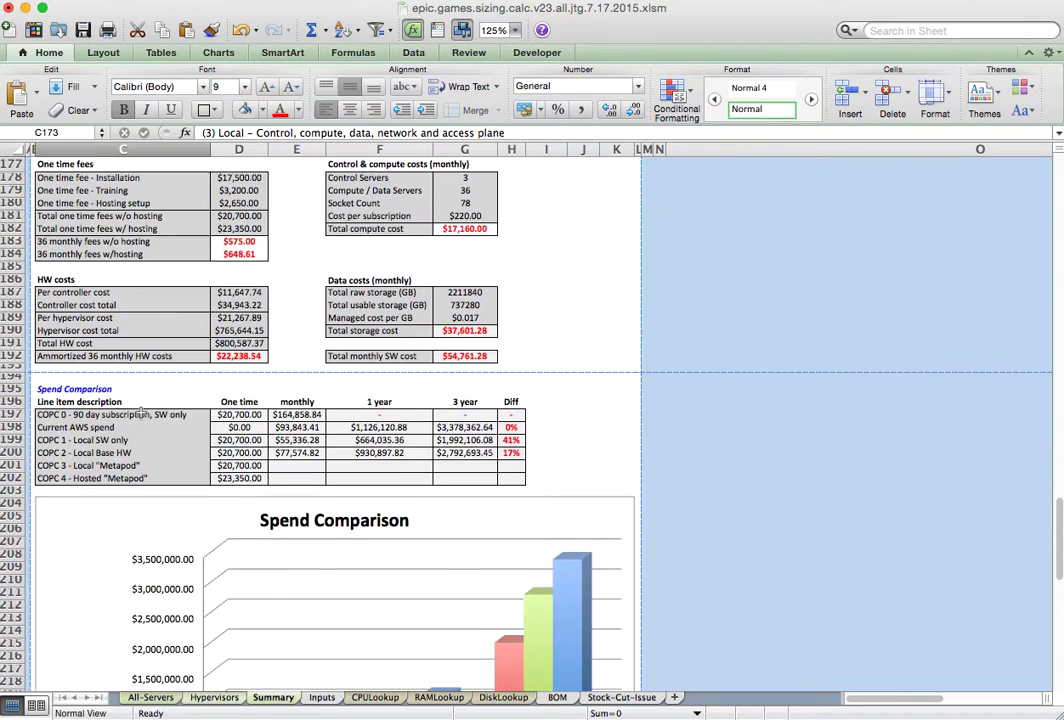
pyautogui.click(63, 405)
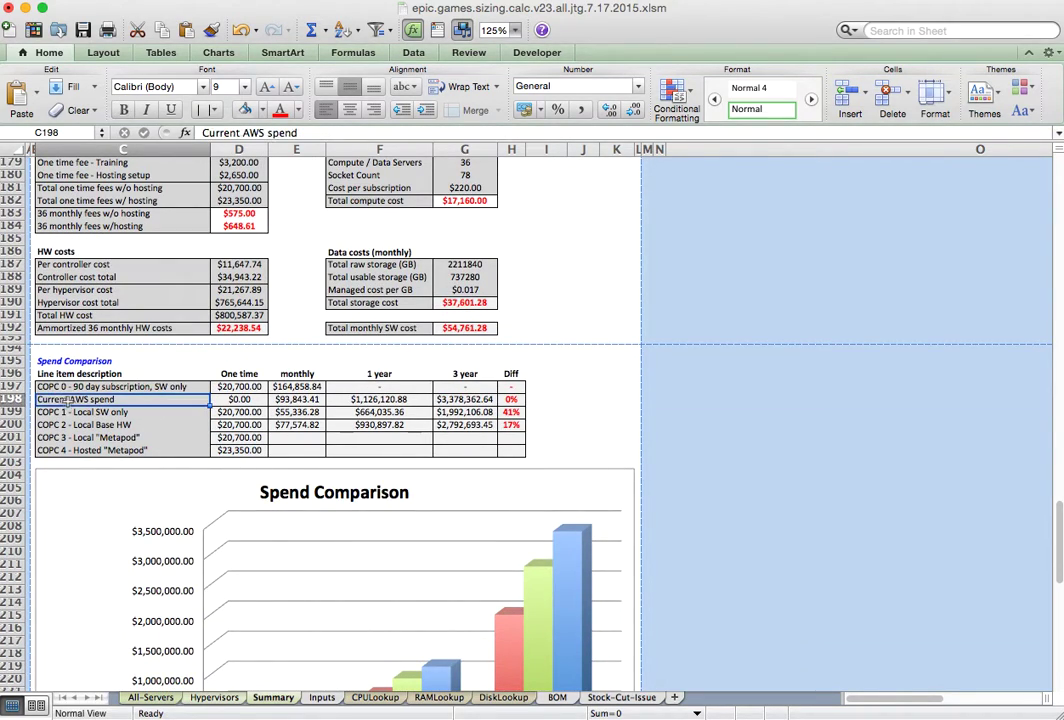
pyautogui.click(517, 400)
pyautogui.click(157, 411)
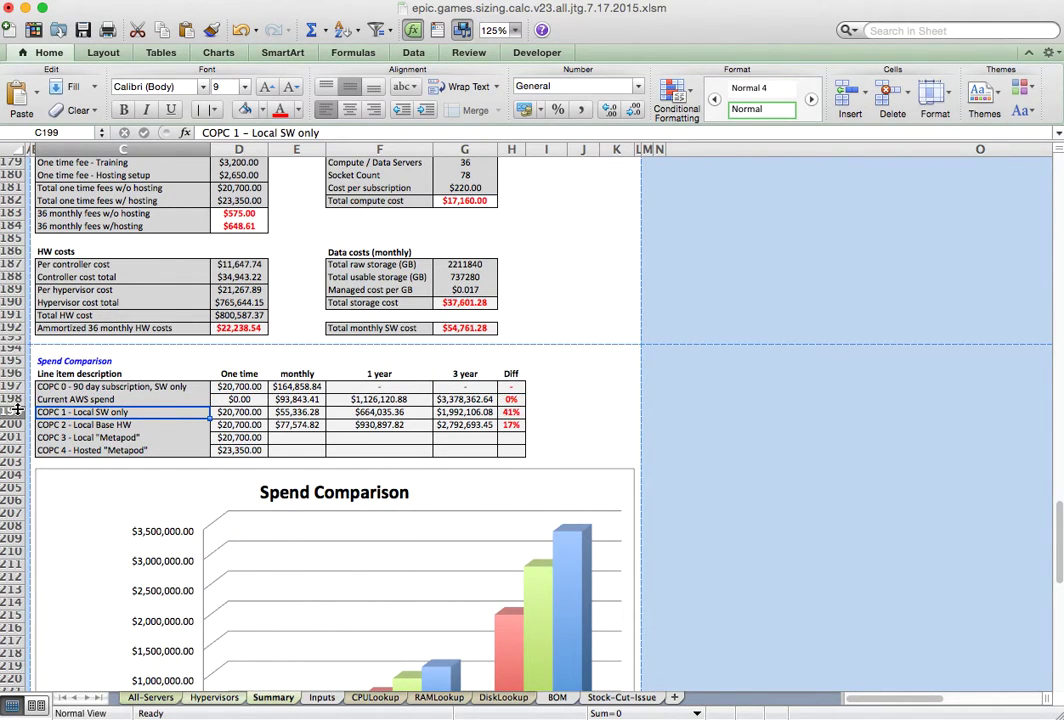
pyautogui.moveTo(18, 408); pyautogui.dragTo(19, 410)
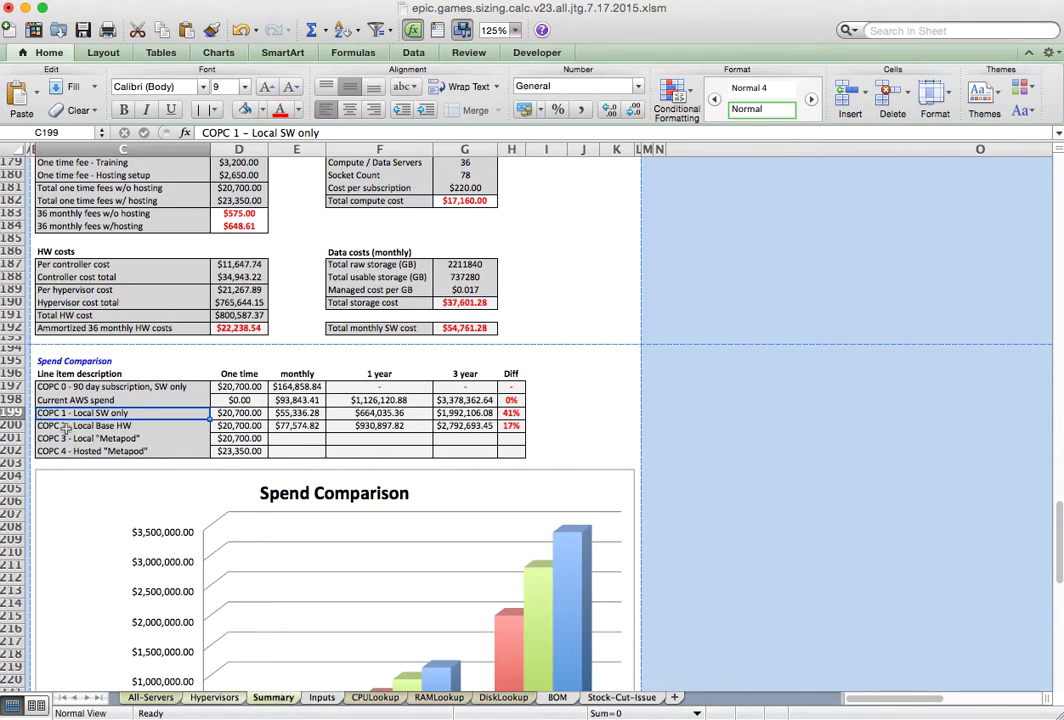
# - Examine the Spend Comparison chart of monthly, 1 year and 3 year costs for COPC 1, COPC 2 and current AWS spend
pyautogui.scroll(-5, 285, 440)
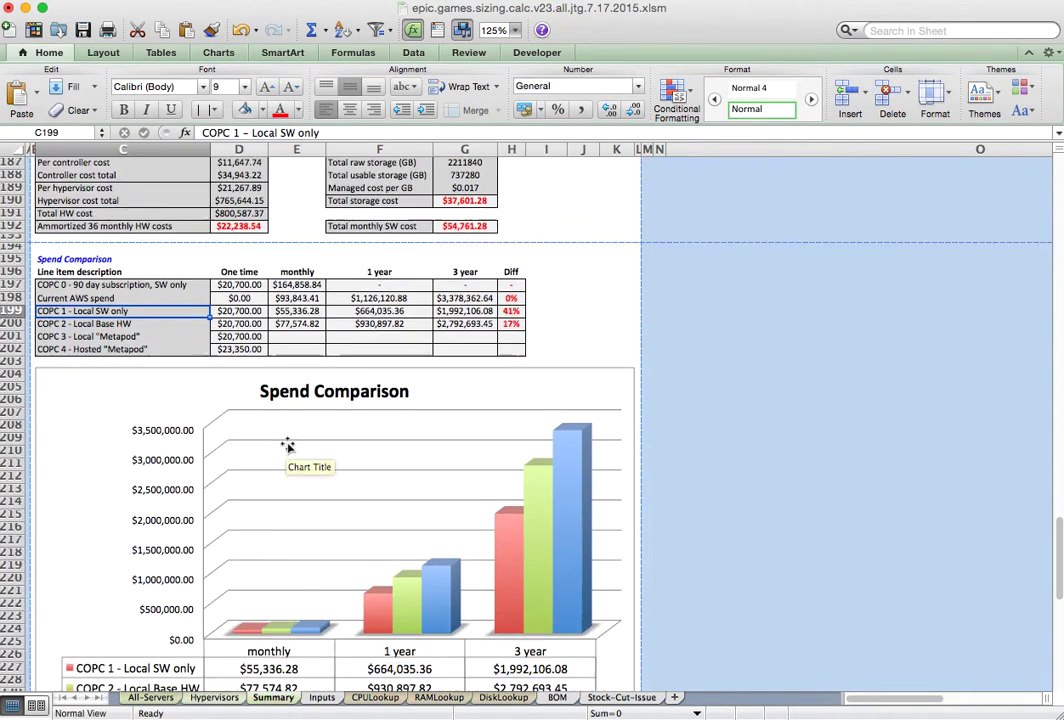
pyautogui.scroll(-6, 287, 448)
pyautogui.scroll(1, 290, 446)
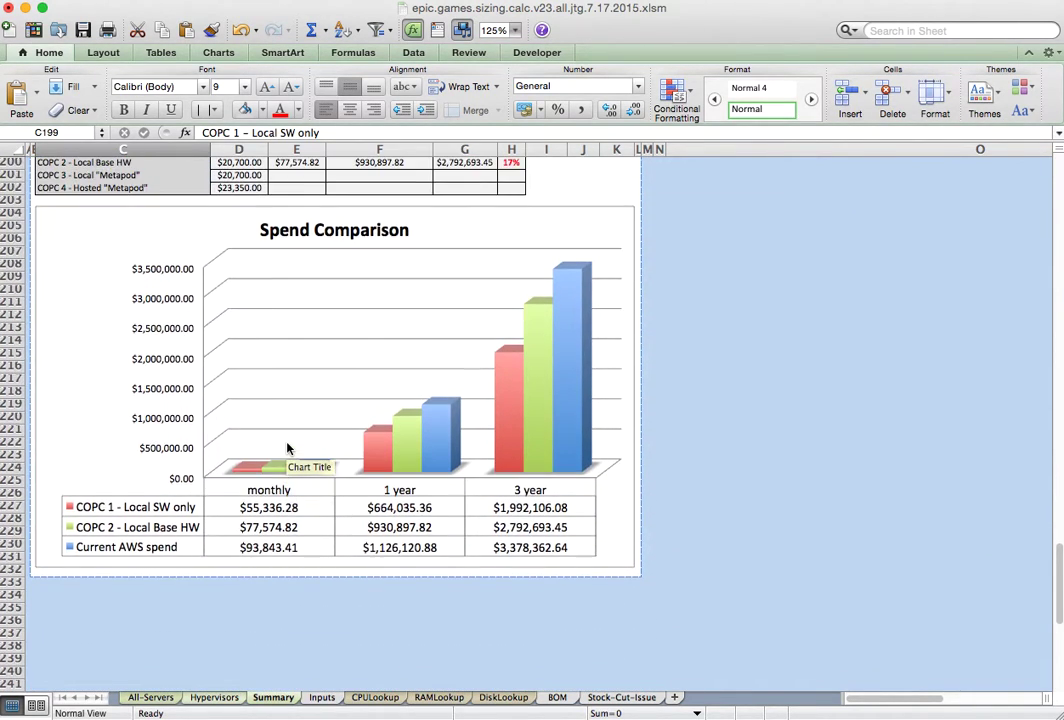
# - Remove the hyperlink from the email "CC" address cell beside the source data on the Summary sheet
pyautogui.scroll(20, 685, 428)
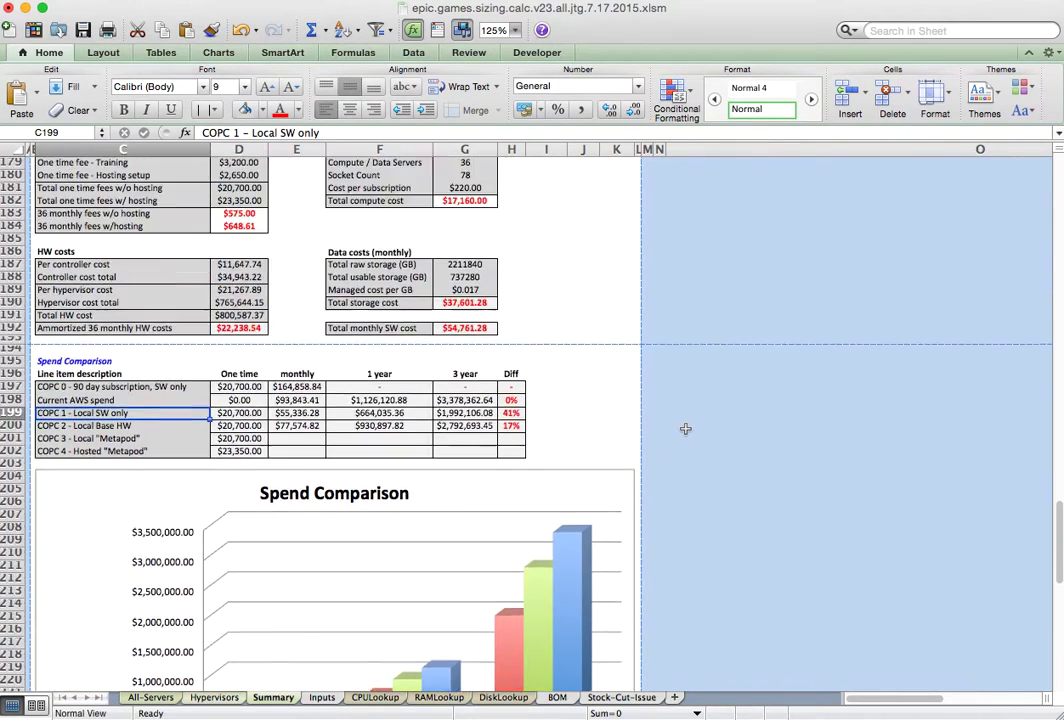
pyautogui.scroll(20, 685, 428)
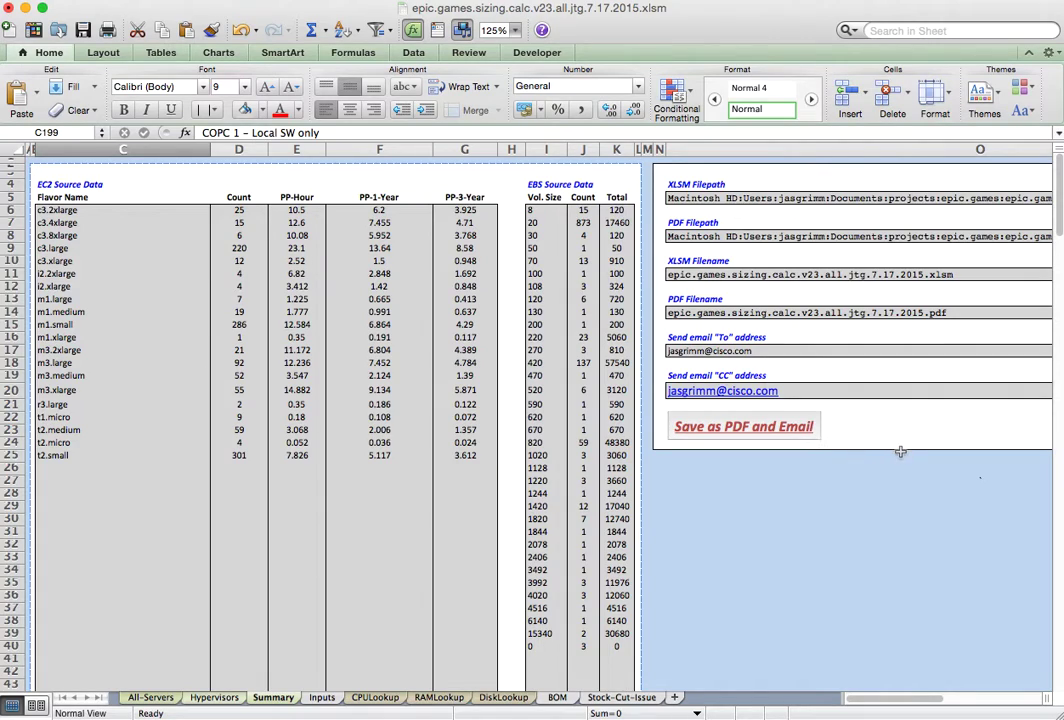
pyautogui.rightClick(758, 394)
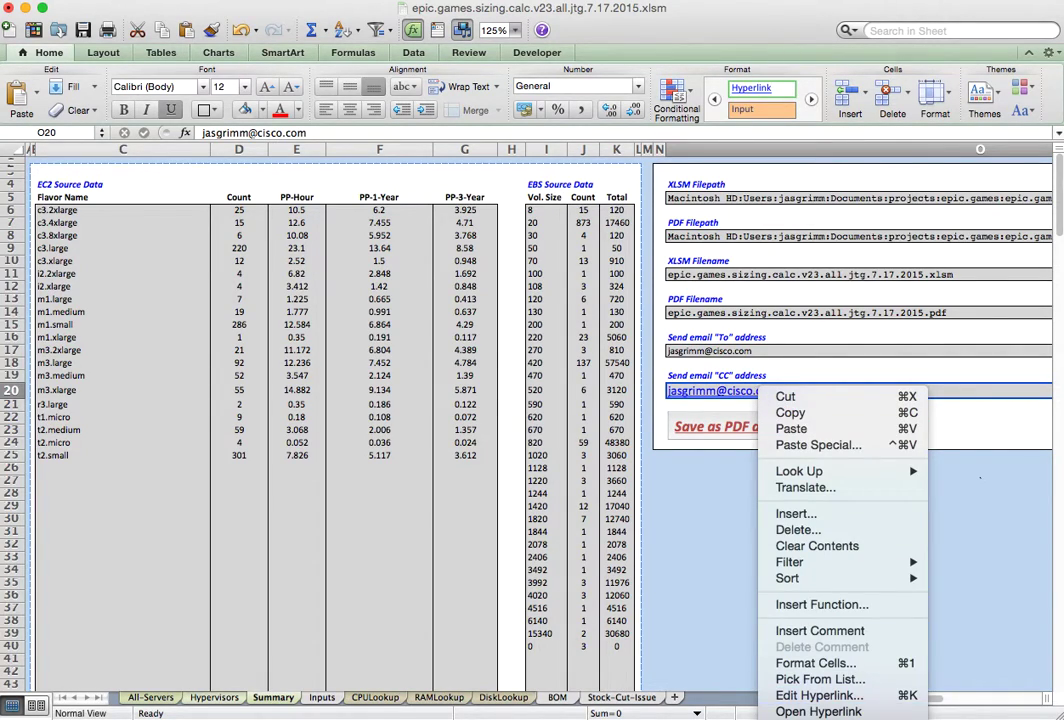
pyautogui.click(820, 718)
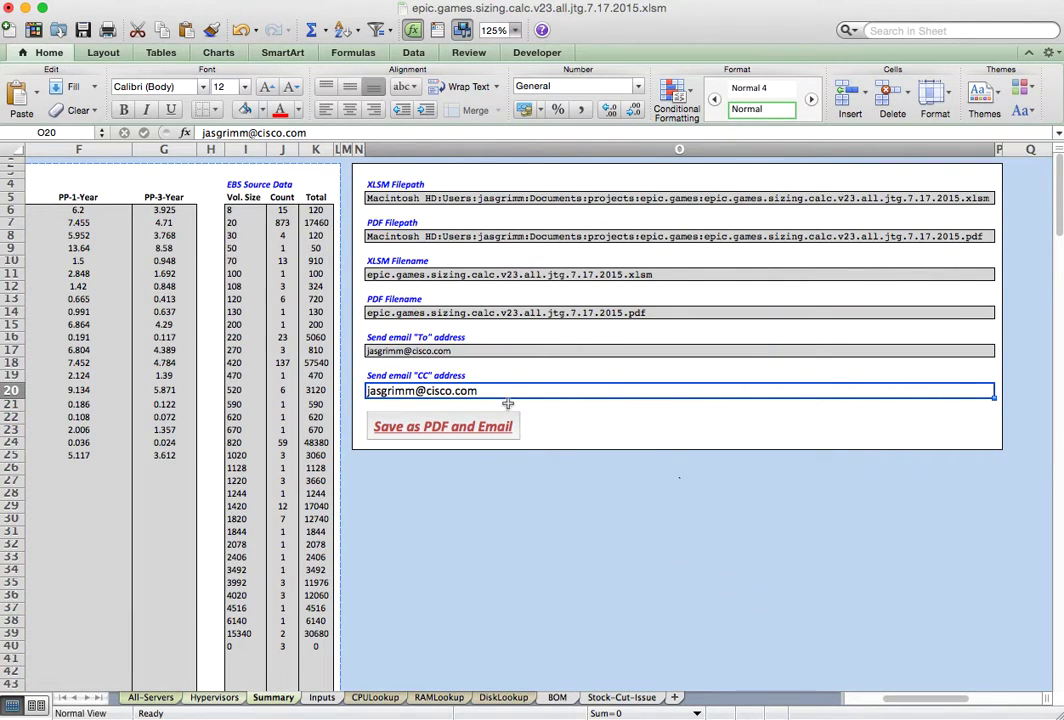
# - Copy the formatting of the email "To" address cell onto the "CC" address cell
pyautogui.click(496, 354)
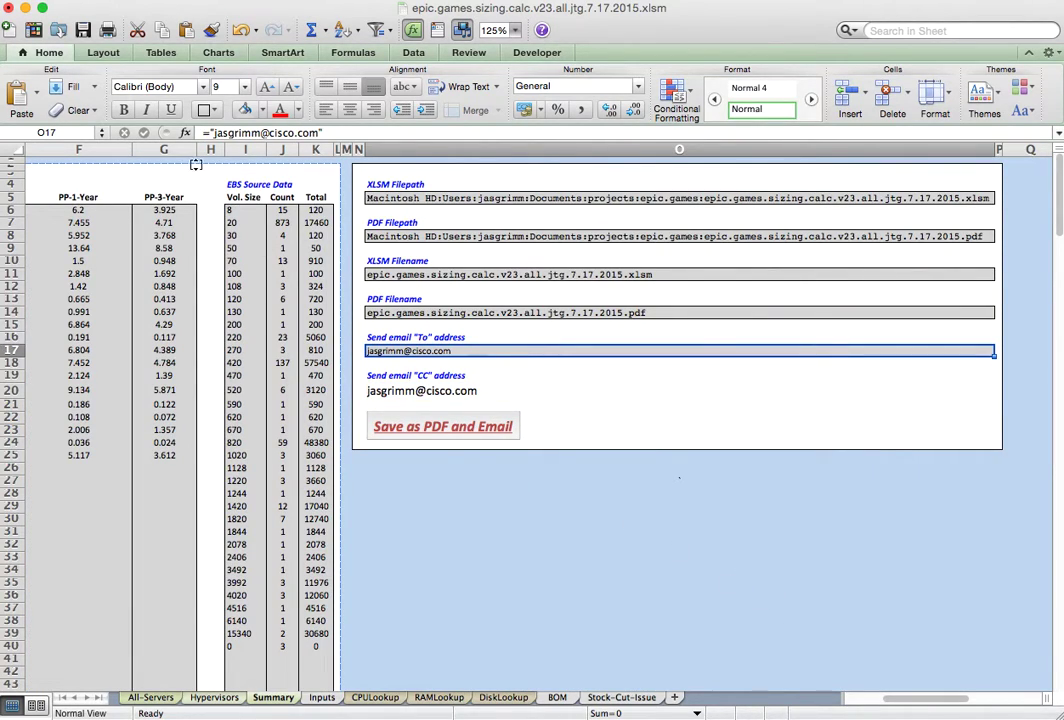
pyautogui.click(211, 29)
pyautogui.click(459, 393)
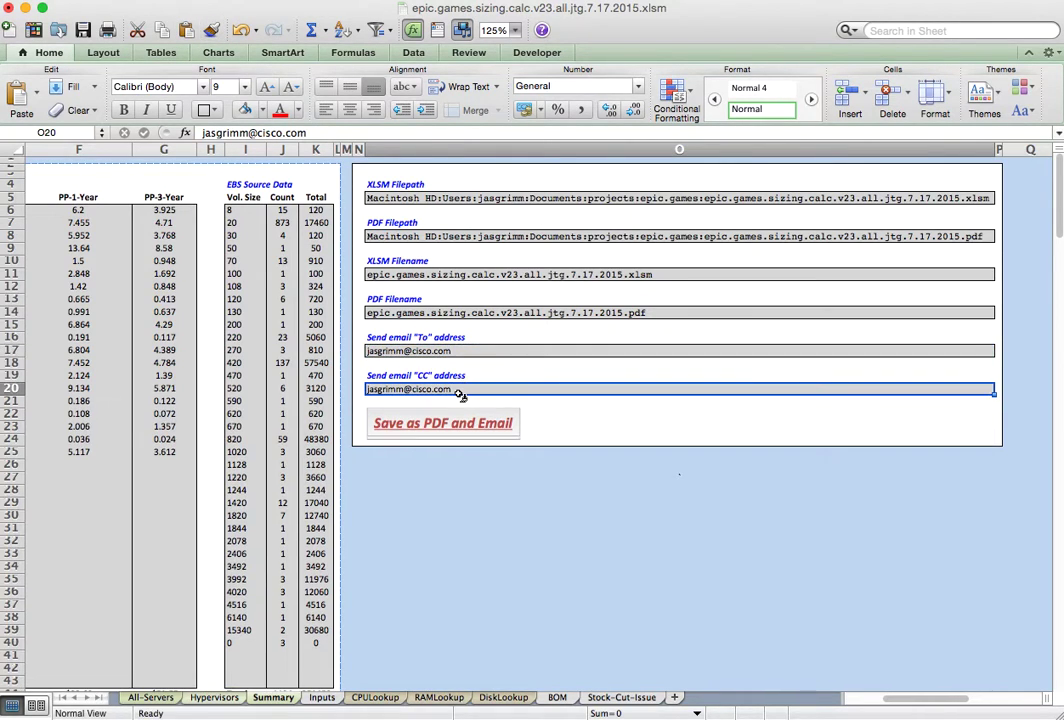
# - Check the XLSM Filepath formula on the Summary sheet and run Save as PDF and Email
pyautogui.hotkey('ctrl', 'Up')
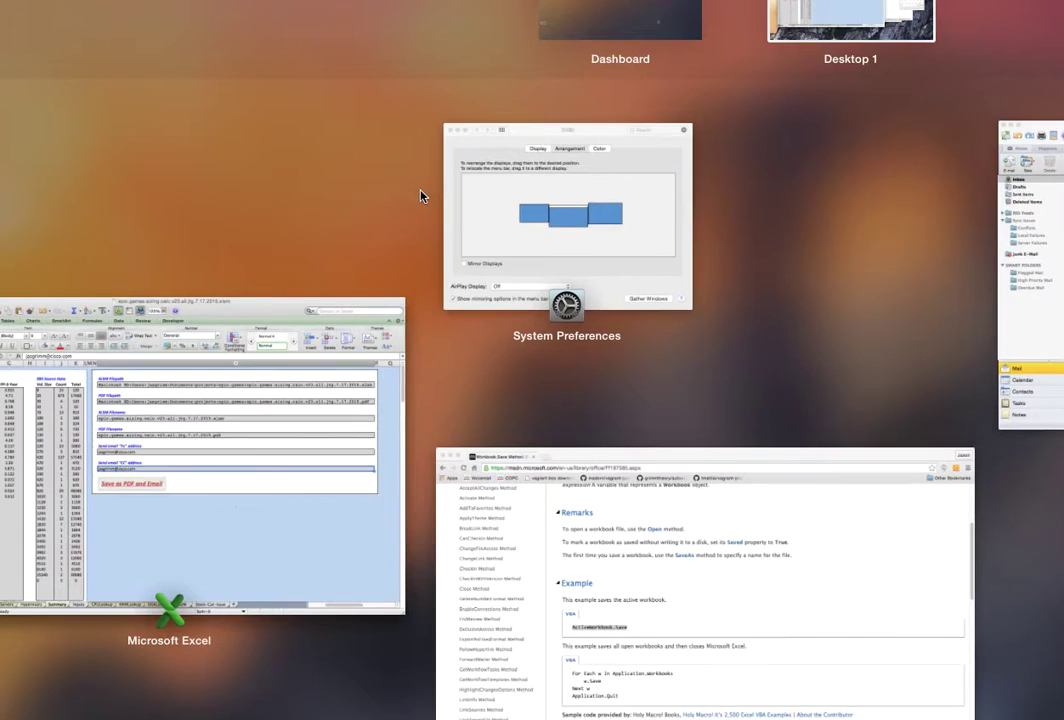
pyautogui.click(332, 489)
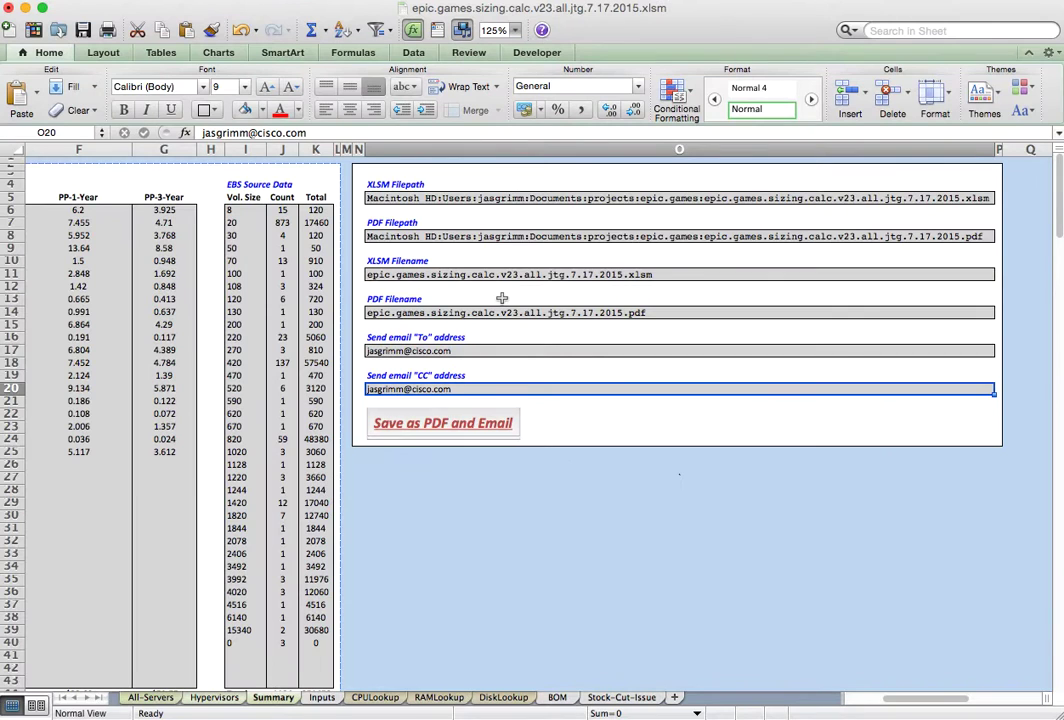
pyautogui.click(511, 198)
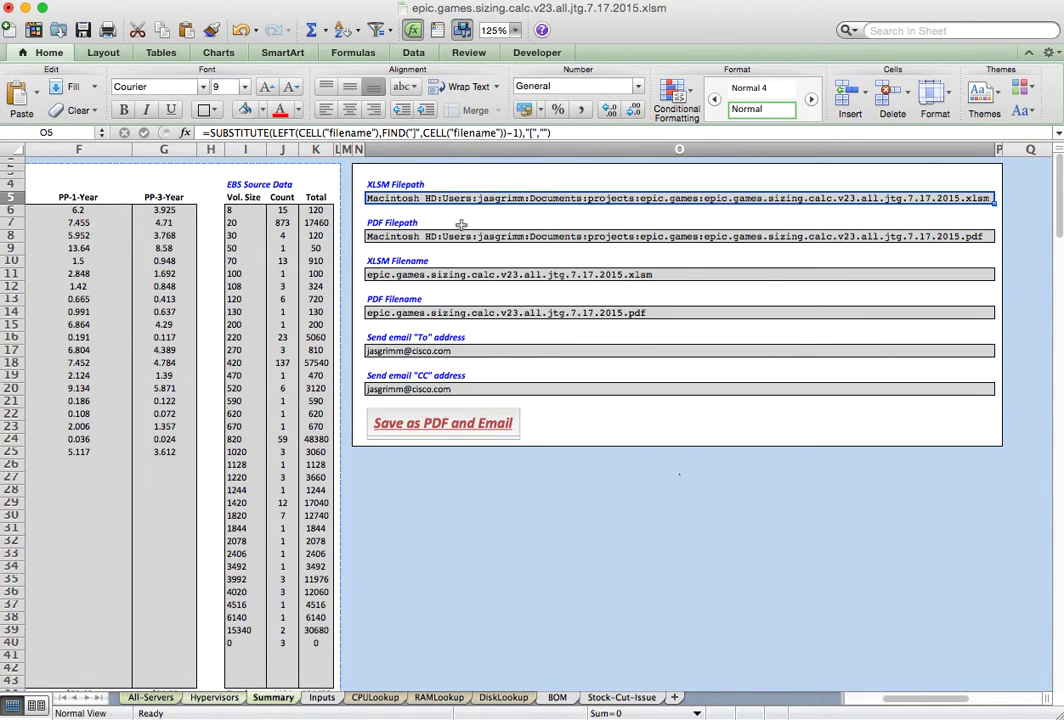
pyautogui.click(437, 425)
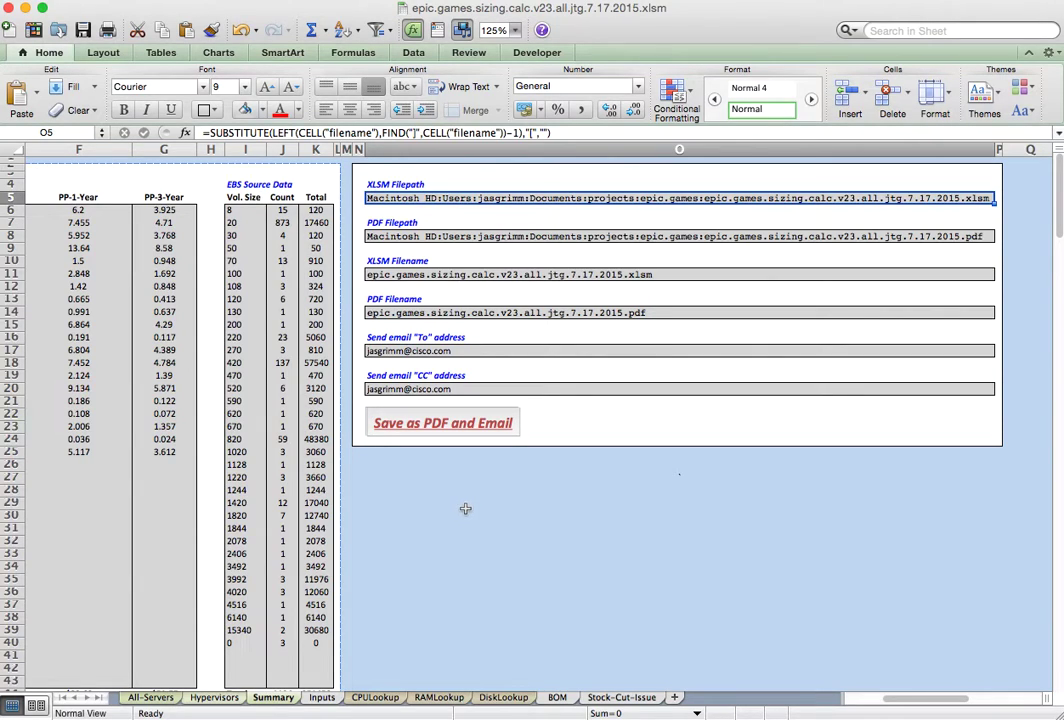
pyautogui.hscroll(2, 486, 555)
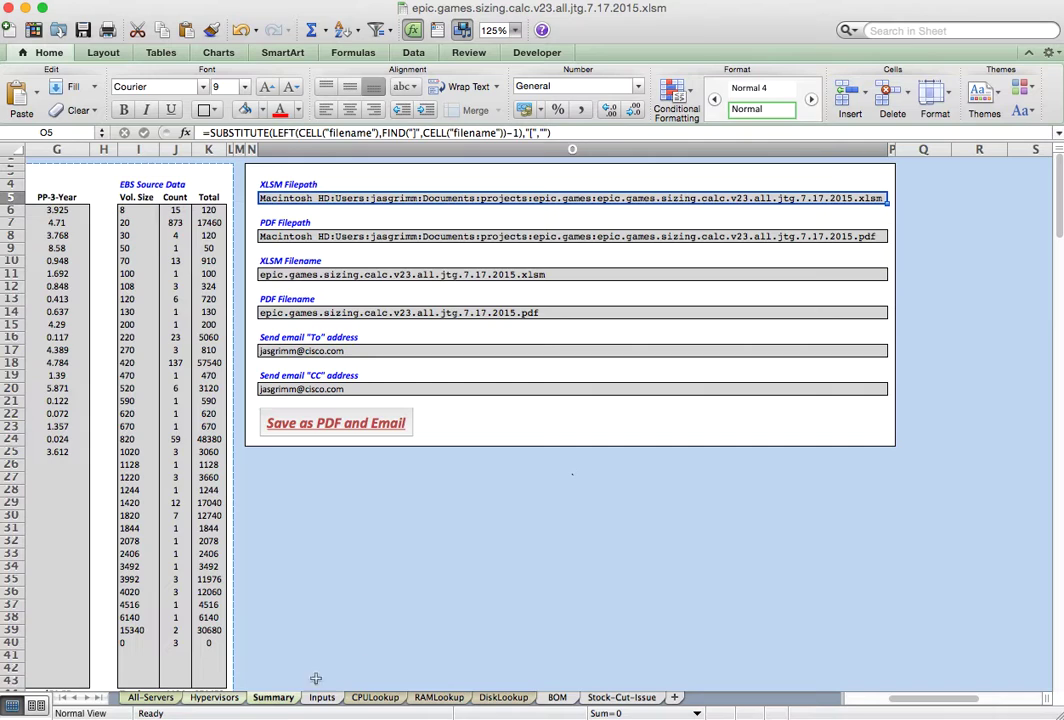
# - Examine the hypervisors required by CPU, RAM and disk in the Capacity Analysis section of the All-Servers sheet
pyautogui.click(227, 701)
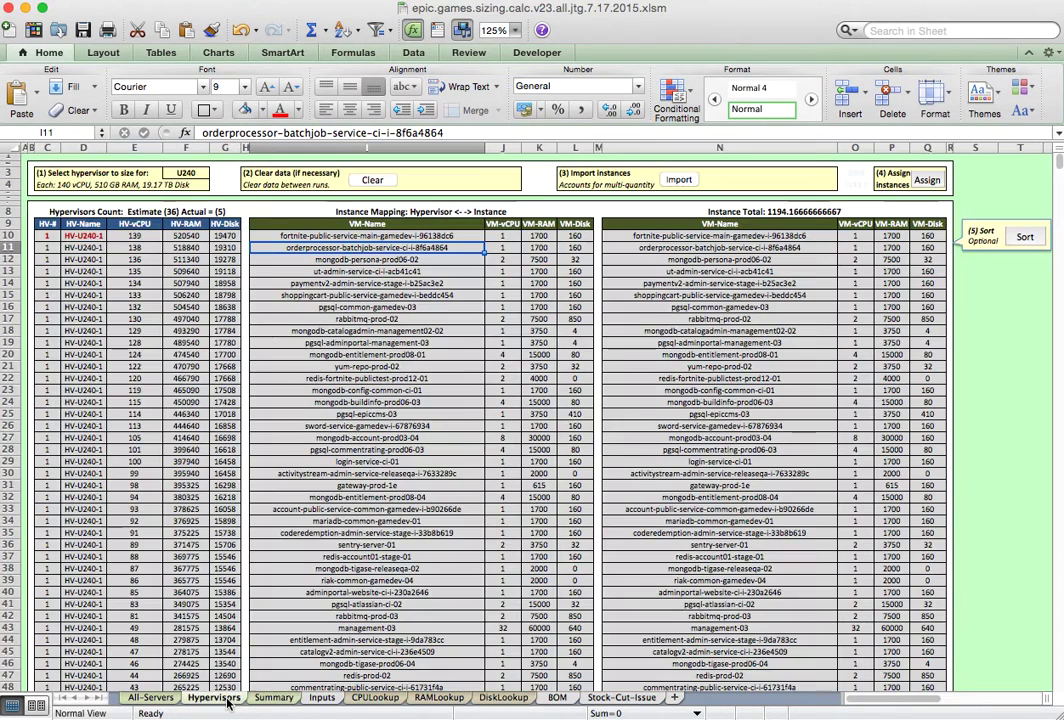
pyautogui.click(268, 701)
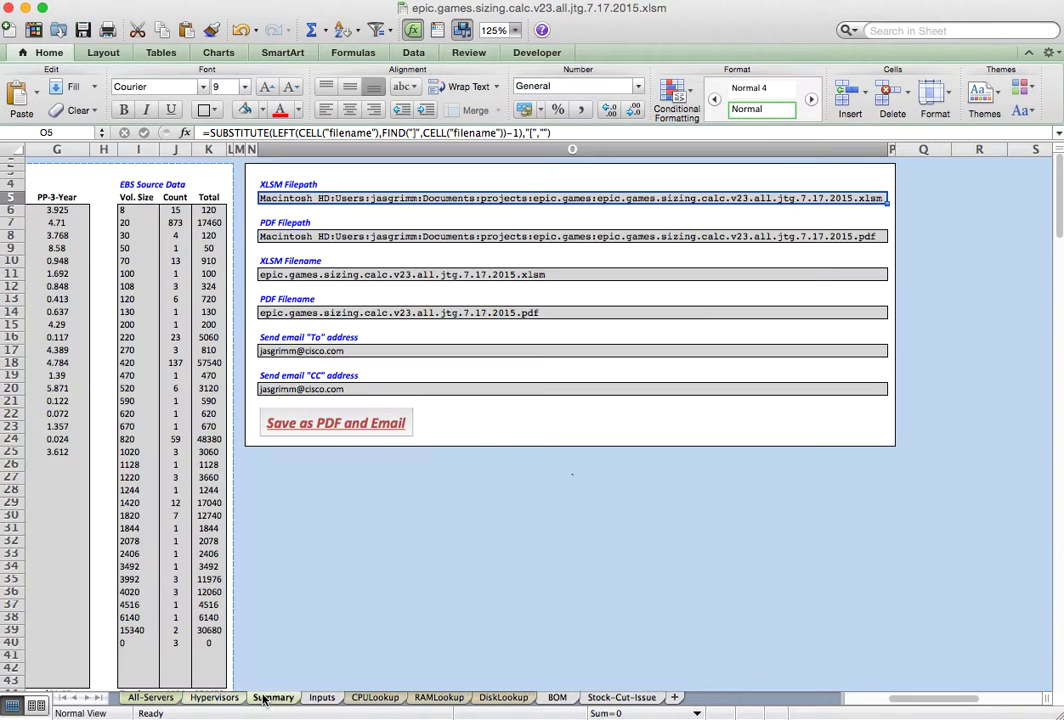
pyautogui.click(166, 703)
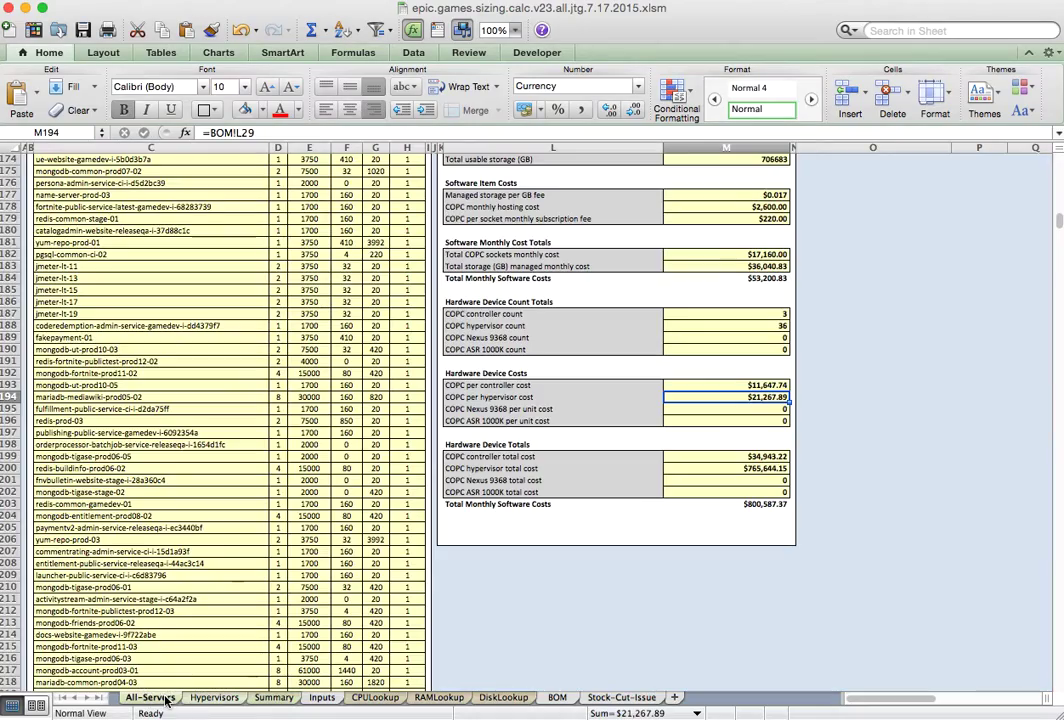
pyautogui.scroll(5, 636, 504)
pyautogui.scroll(10, 640, 507)
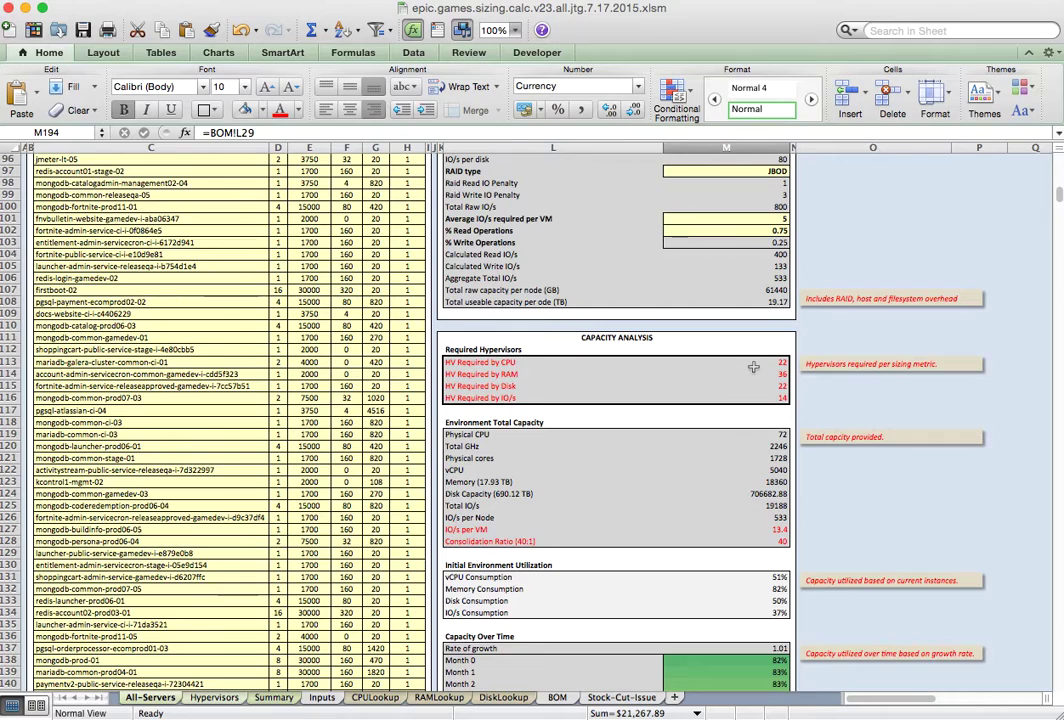
pyautogui.click(753, 364)
pyautogui.click(753, 376)
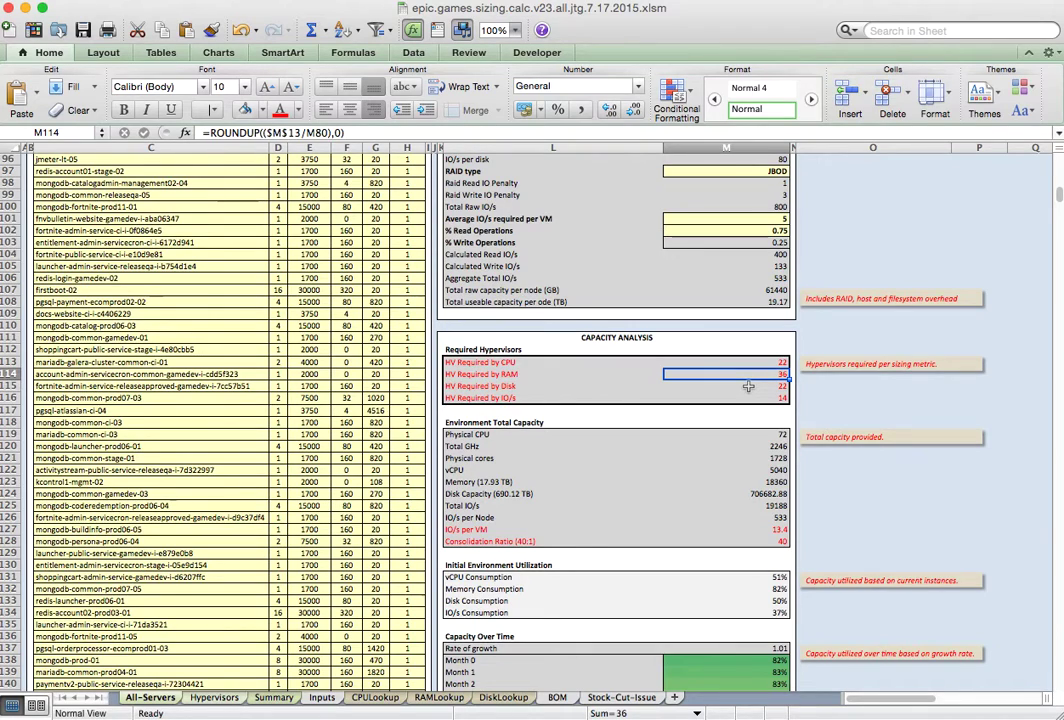
pyautogui.click(745, 387)
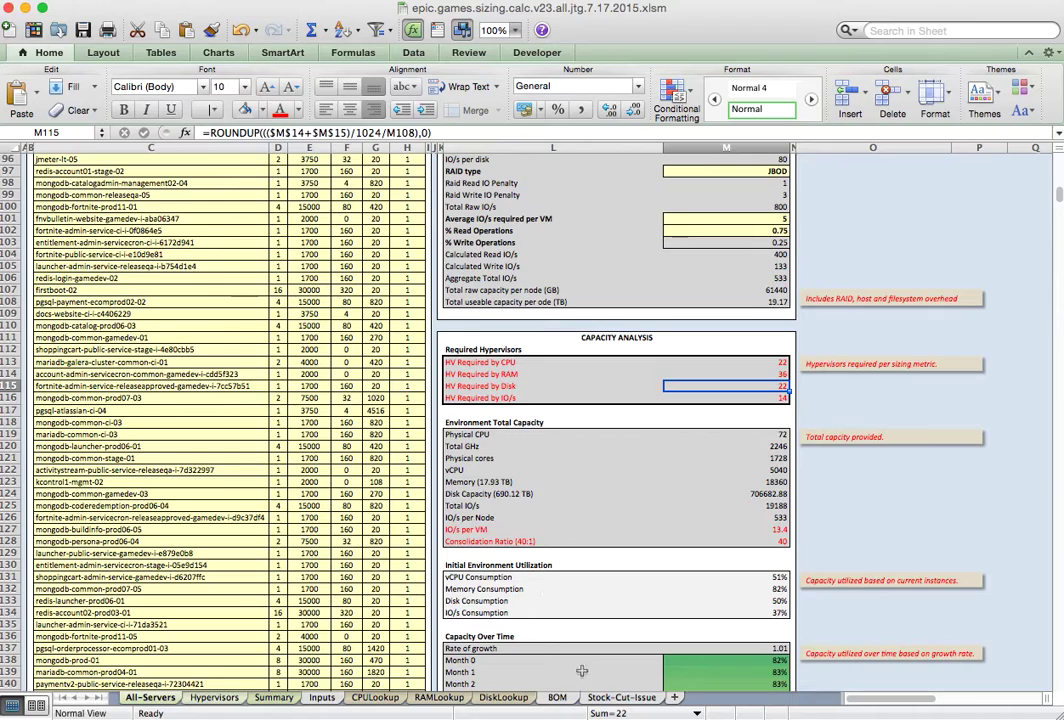
# - Examine the Stock-Cut-Issue sheet's vCPU, RAM and disk totals and its comparison of summed versus actual instance fit
pyautogui.click(621, 697)
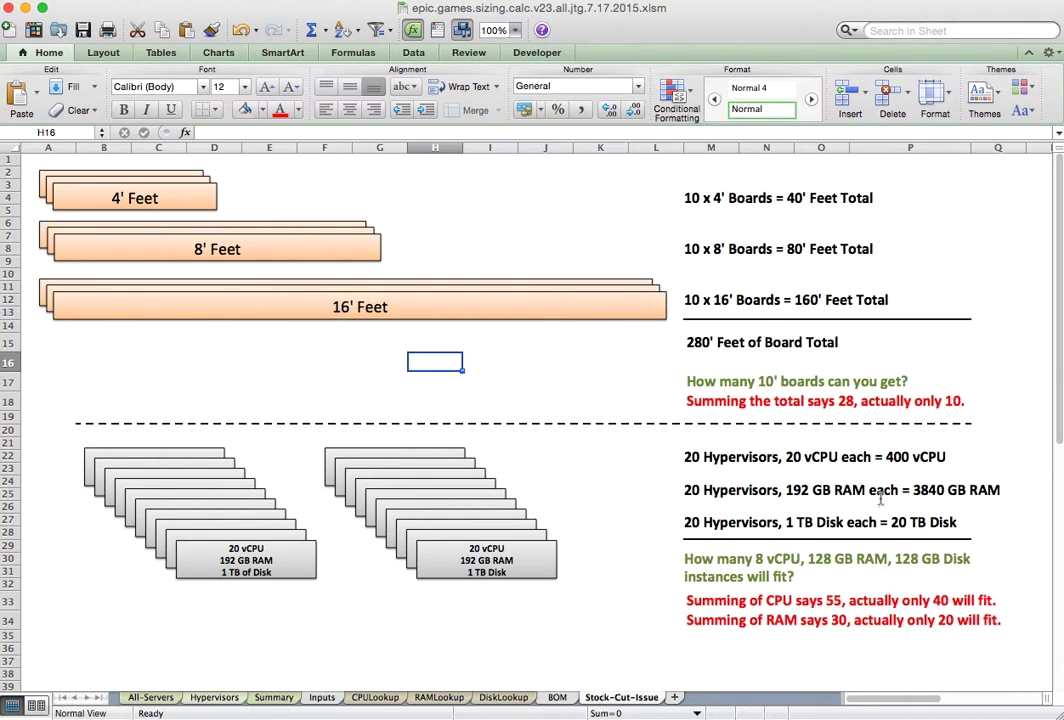
pyautogui.doubleClick(889, 457)
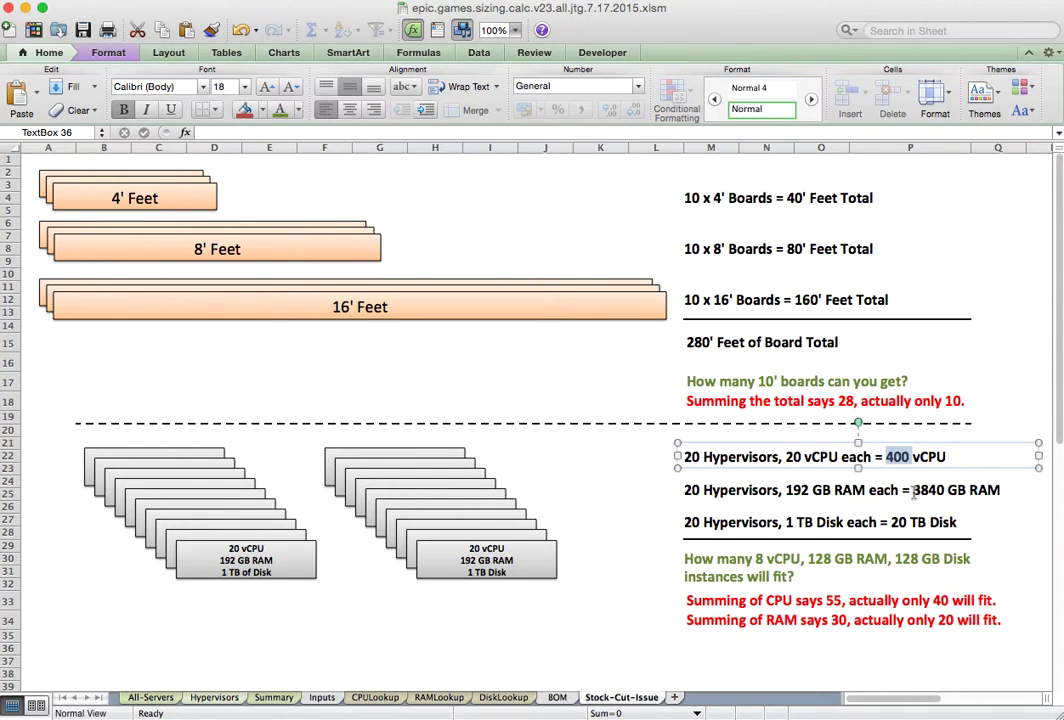
pyautogui.doubleClick(914, 491)
pyautogui.doubleClick(900, 524)
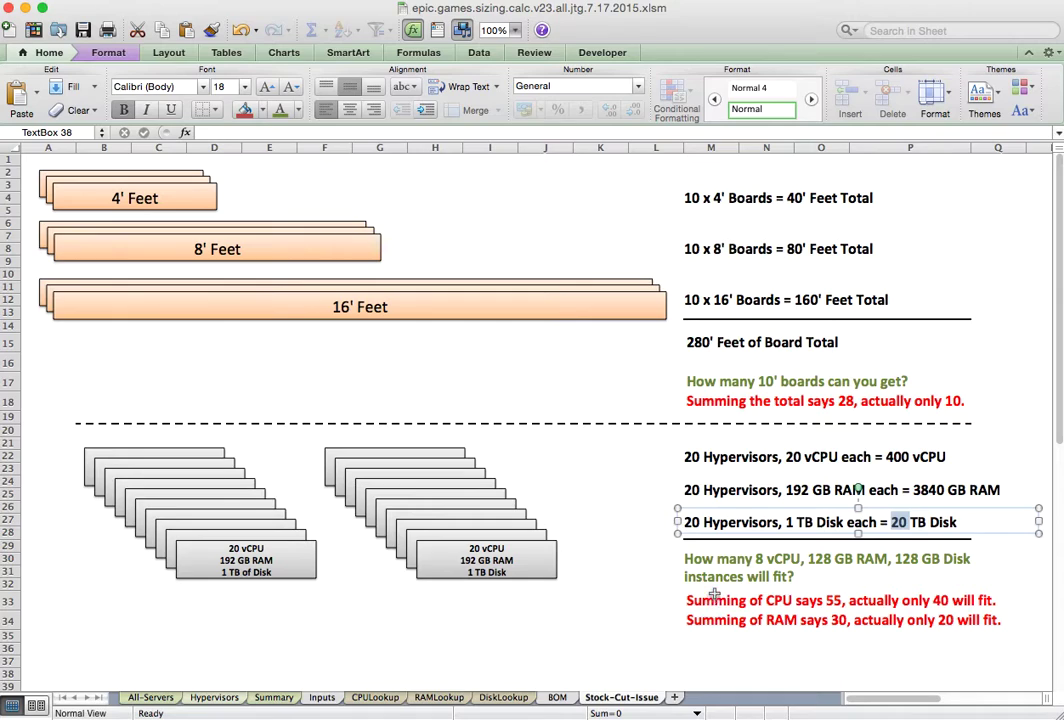
pyautogui.click(830, 600)
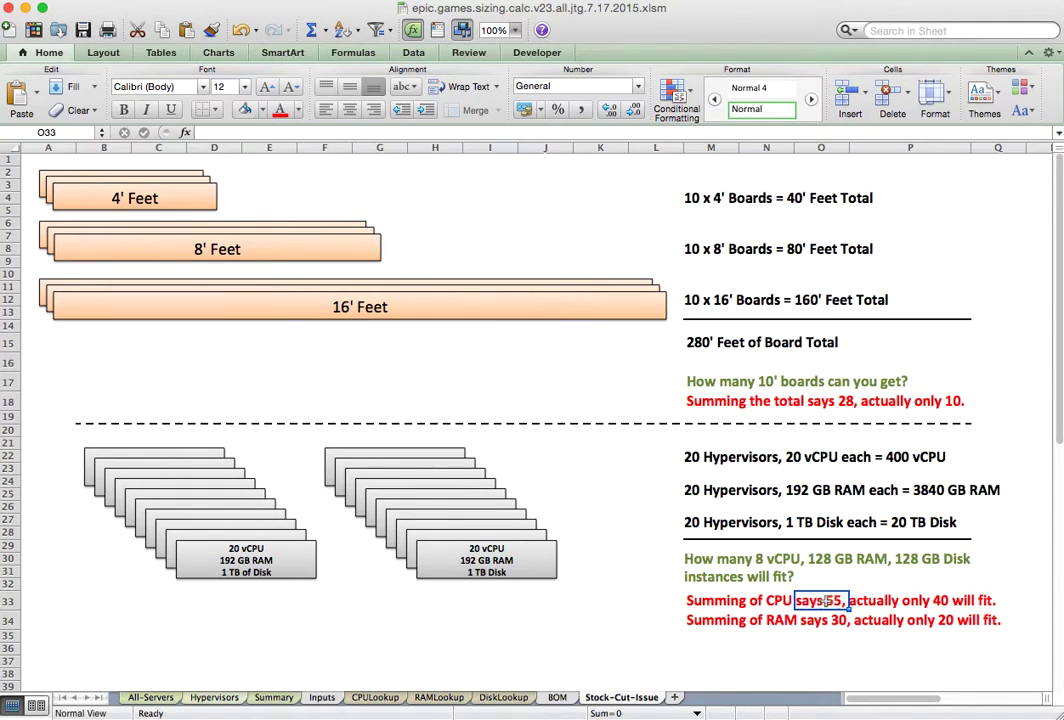
pyautogui.click(780, 621)
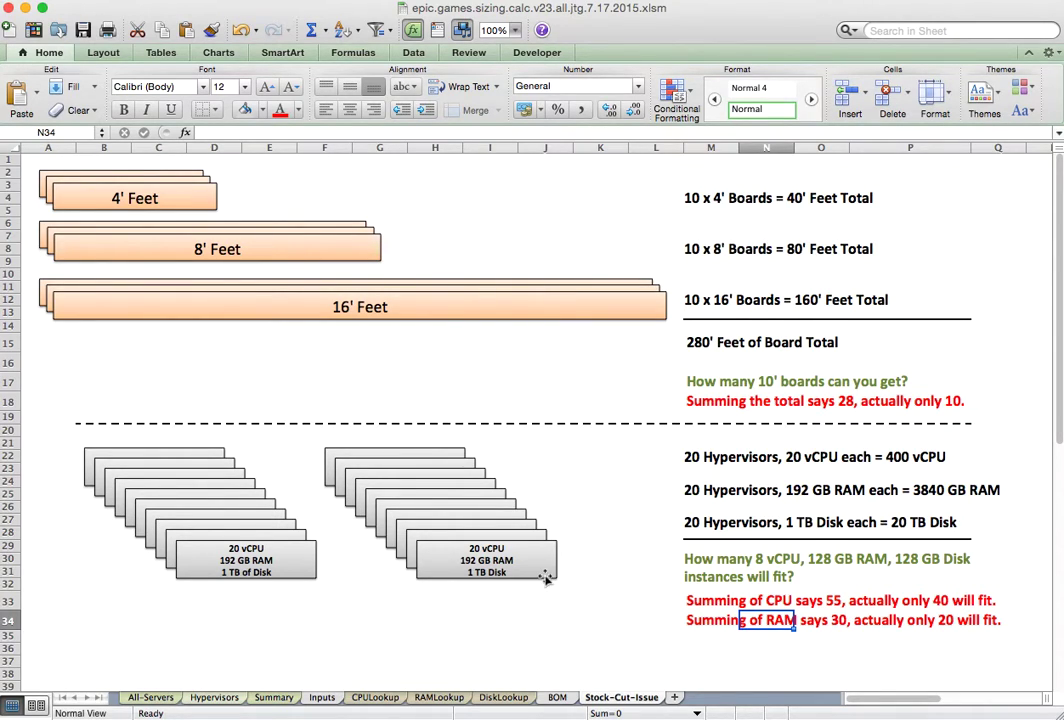
# - Clear the existing data on the Hypervisors sheet and import the instances again
pyautogui.click(230, 700)
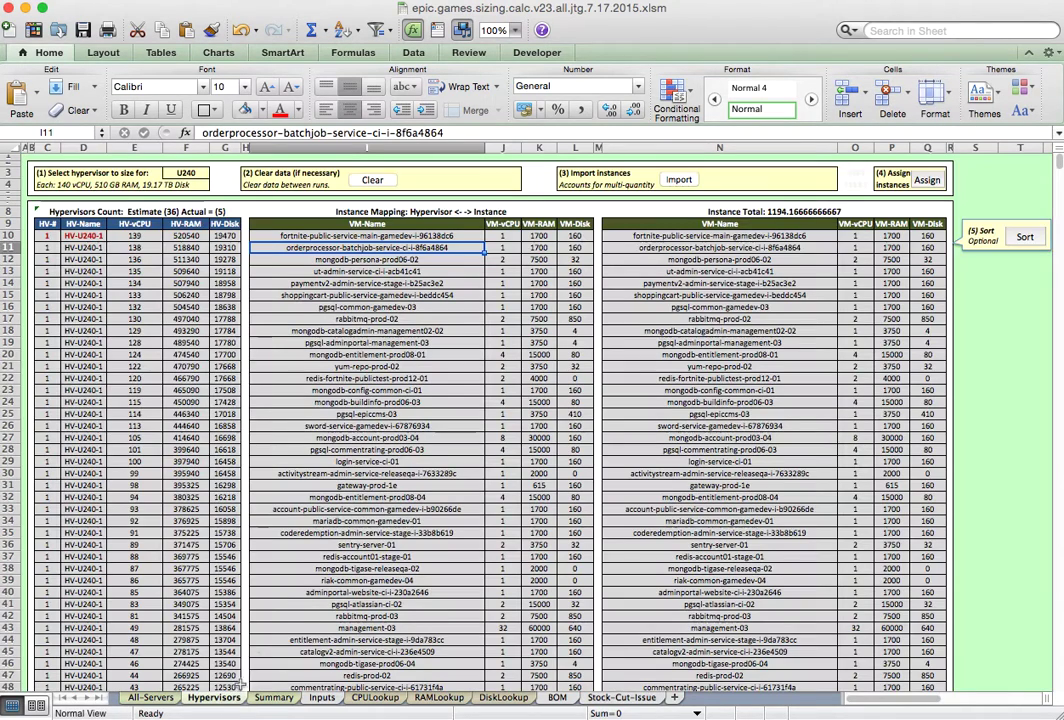
pyautogui.click(372, 181)
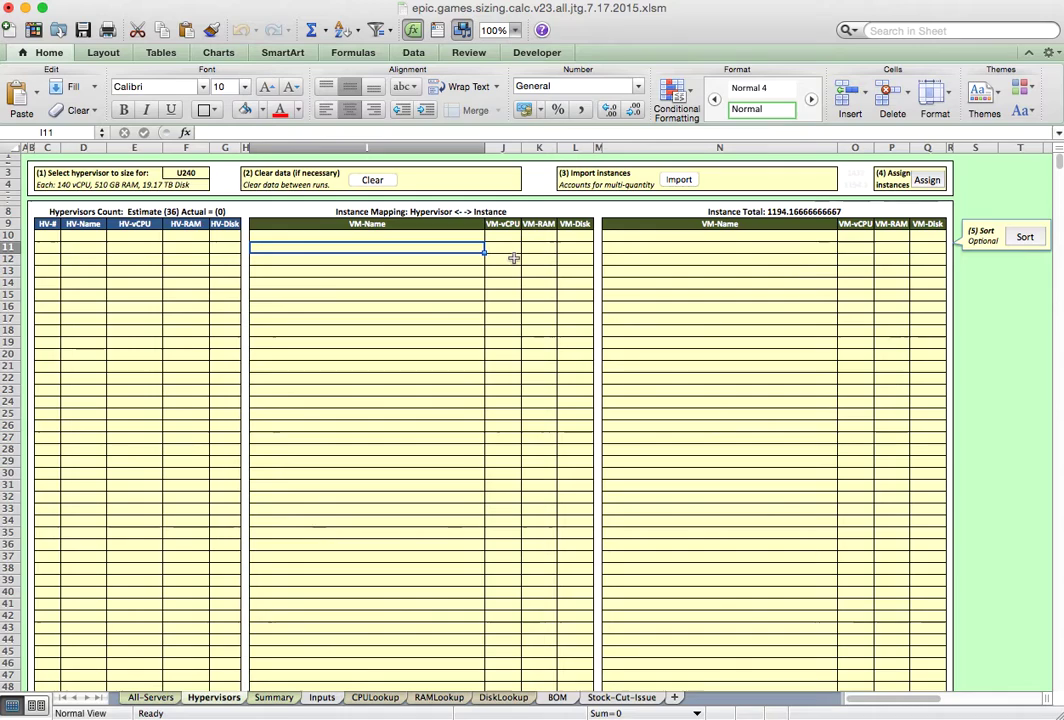
pyautogui.click(677, 181)
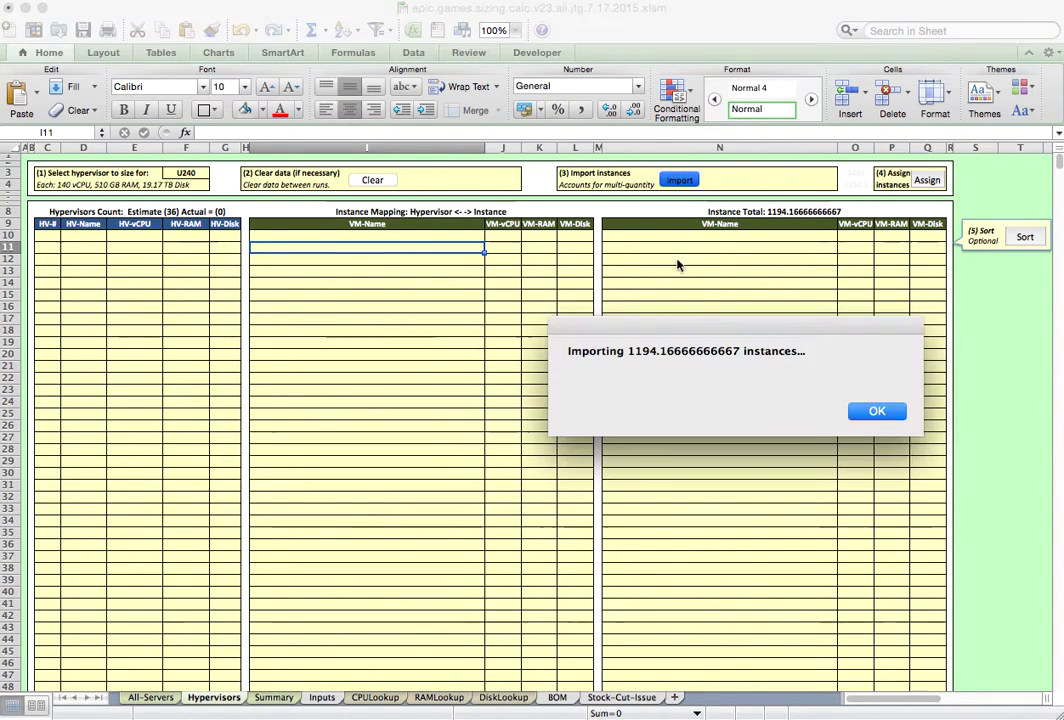
pyautogui.click(876, 411)
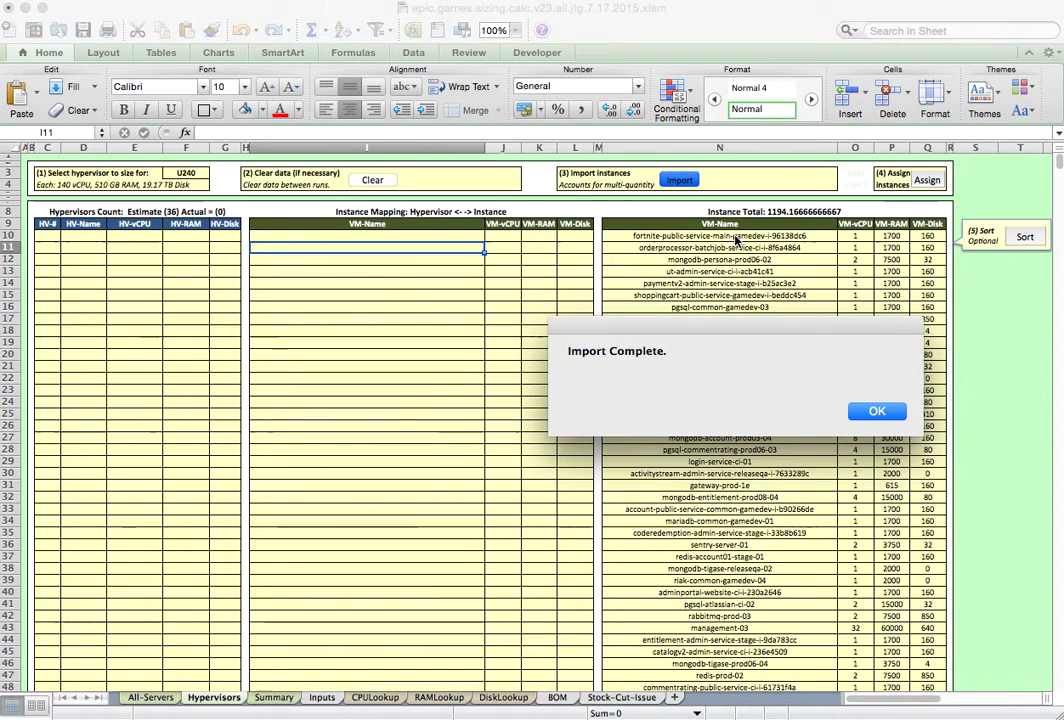
pyautogui.click(874, 410)
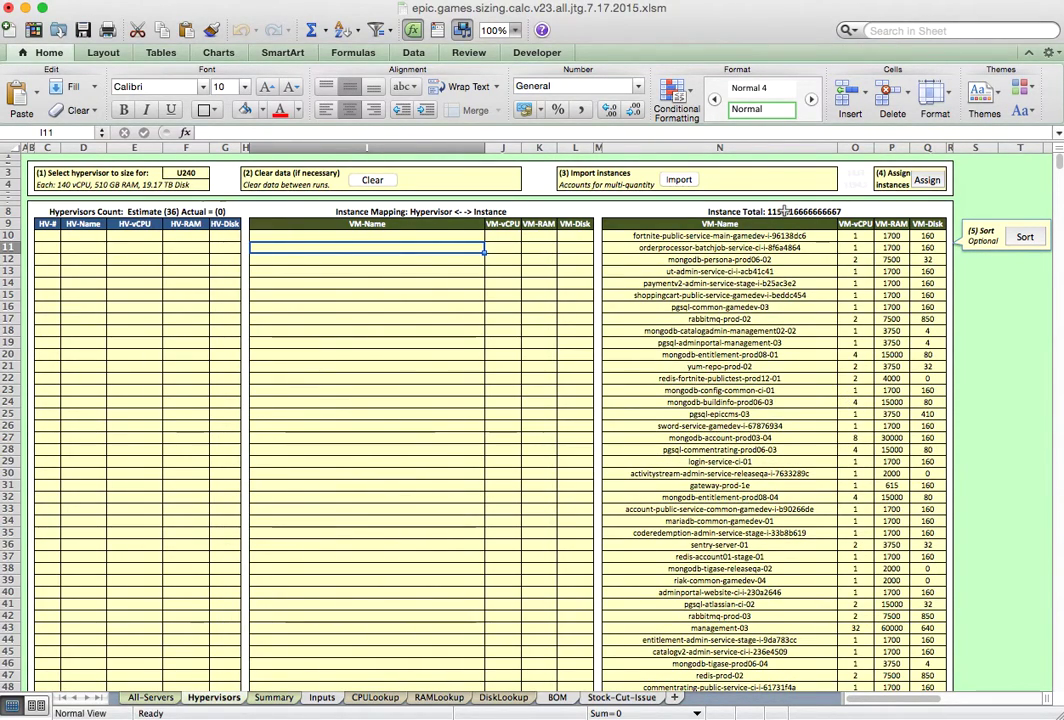
# - Assign the imported instances to the U240 hypervisors on the Hypervisors sheet
pyautogui.click(929, 180)
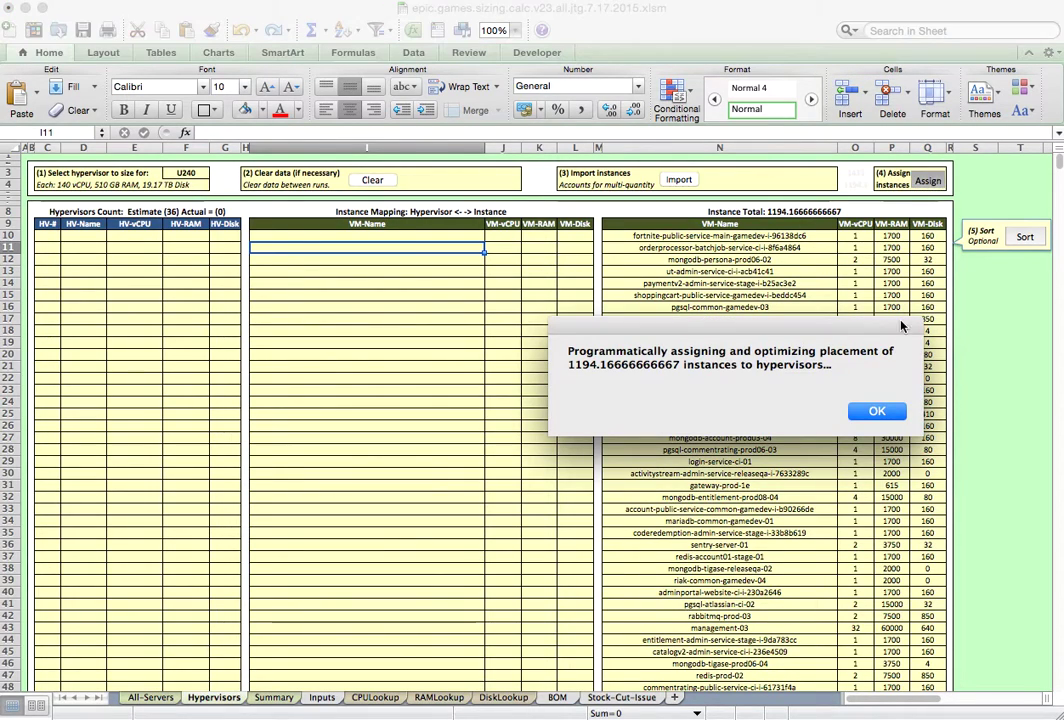
pyautogui.click(810, 409)
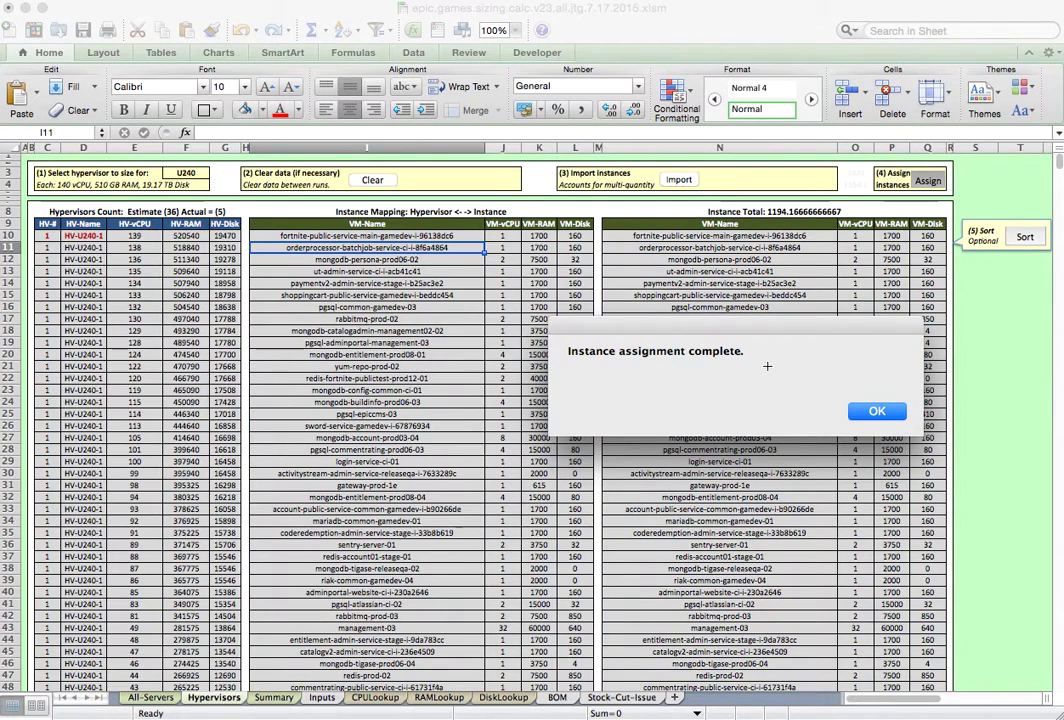
pyautogui.click(865, 412)
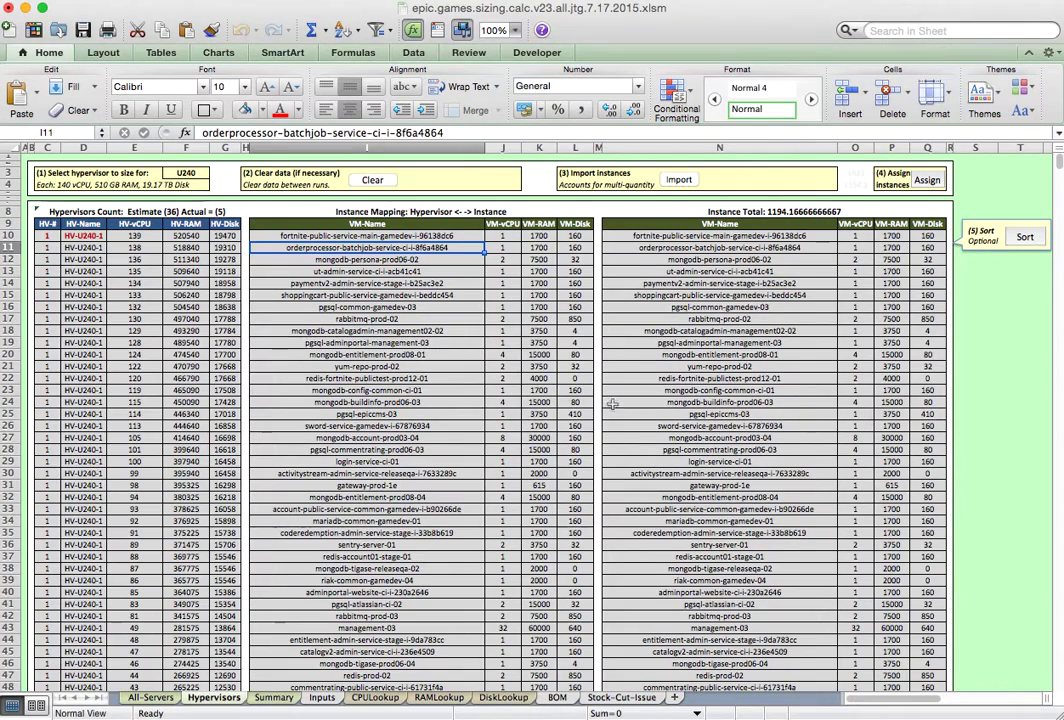
# - Examine how vCPU, RAM and disk are used up row by row from HV-U240-1 through the start of HV-U240-4
pyautogui.click(92, 236)
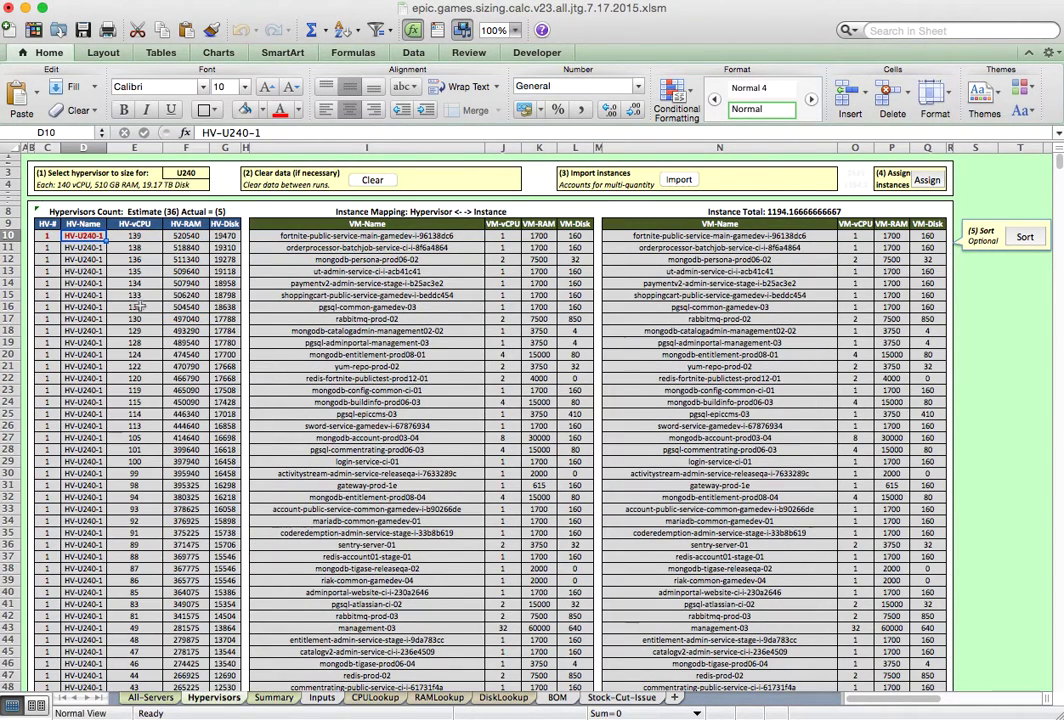
pyautogui.scroll(-3, 130, 250)
pyautogui.scroll(-12, 153, 297)
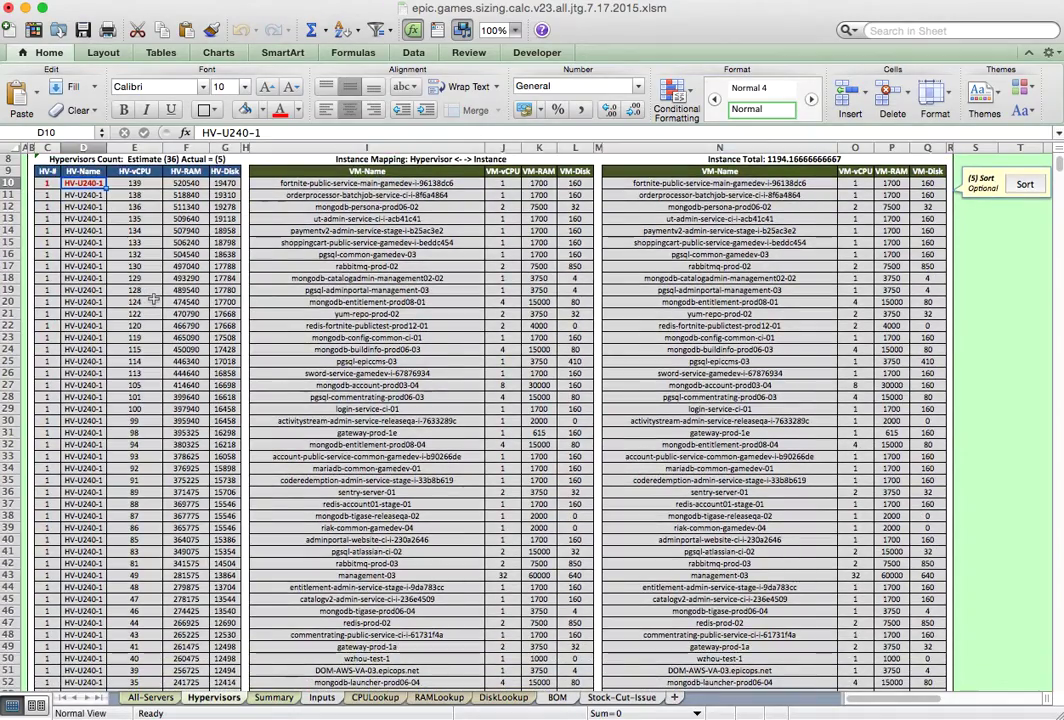
pyautogui.scroll(-3, 152, 301)
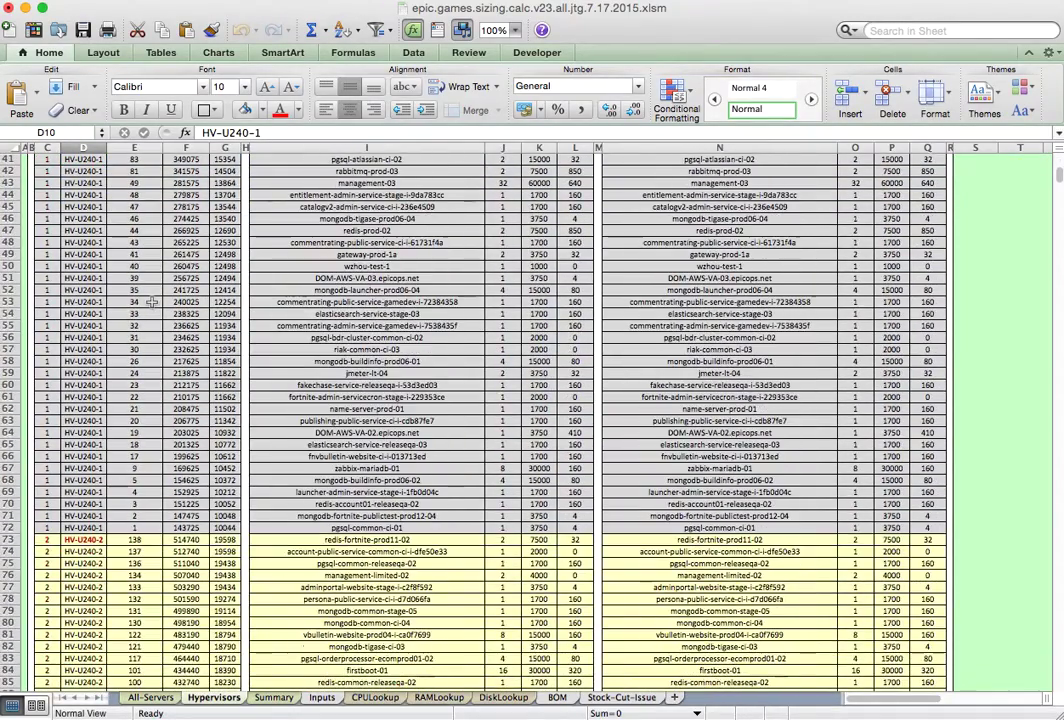
pyautogui.scroll(-1, 145, 445)
pyautogui.scroll(-6, 161, 517)
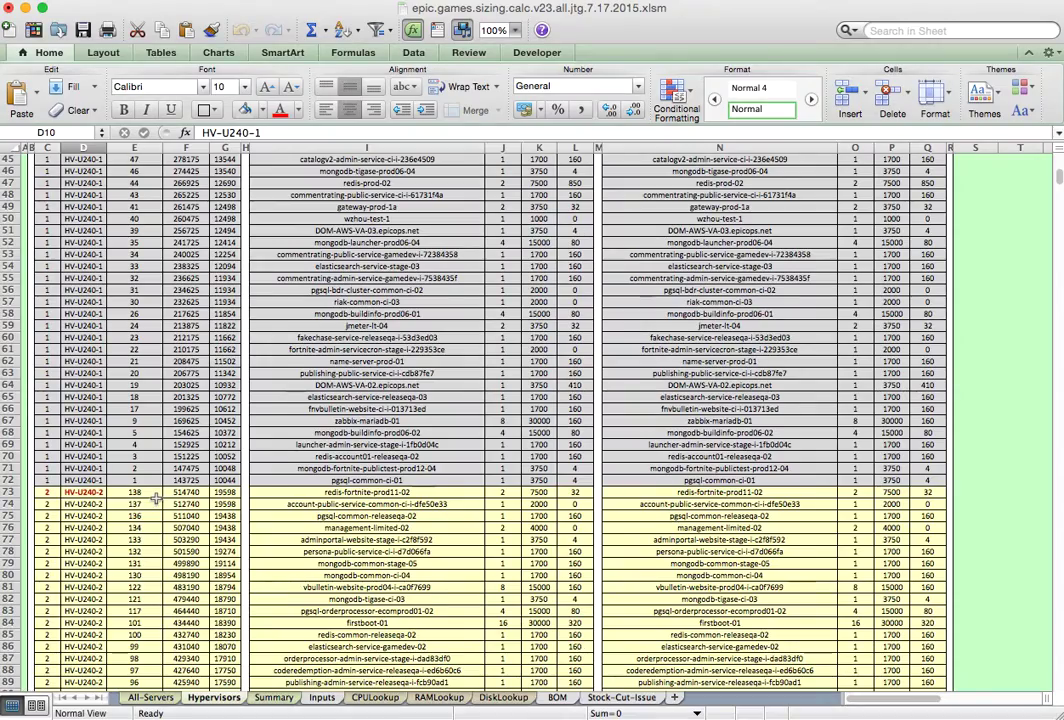
pyautogui.scroll(-13, 131, 485)
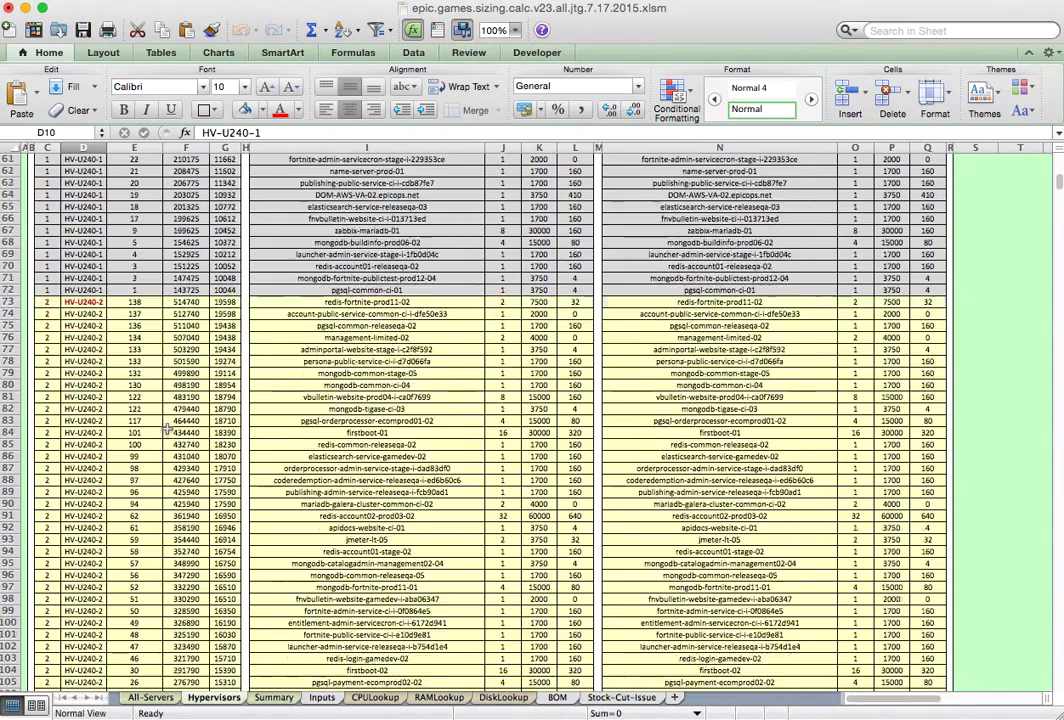
pyautogui.scroll(-5, 160, 438)
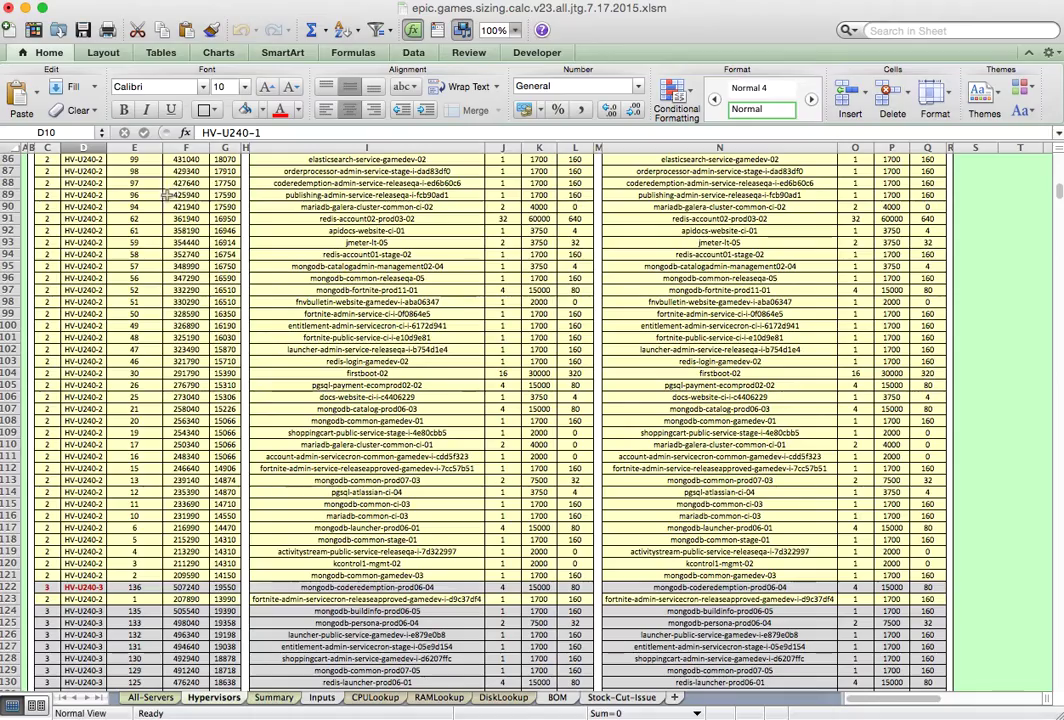
pyautogui.scroll(-8, 165, 195)
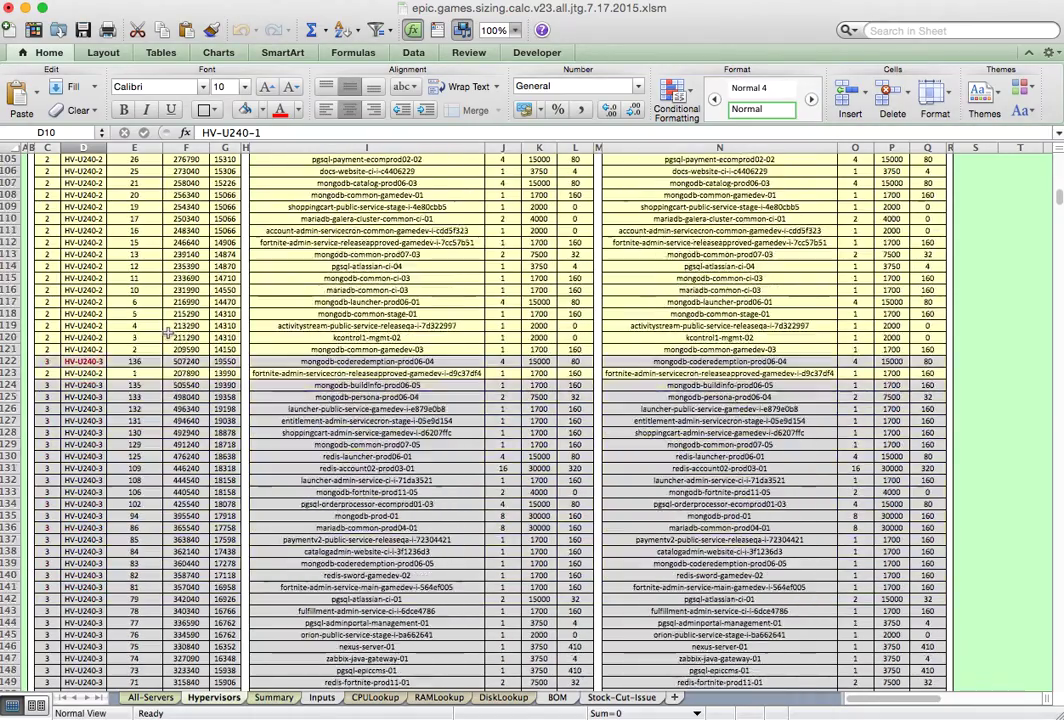
pyautogui.scroll(-15, 168, 334)
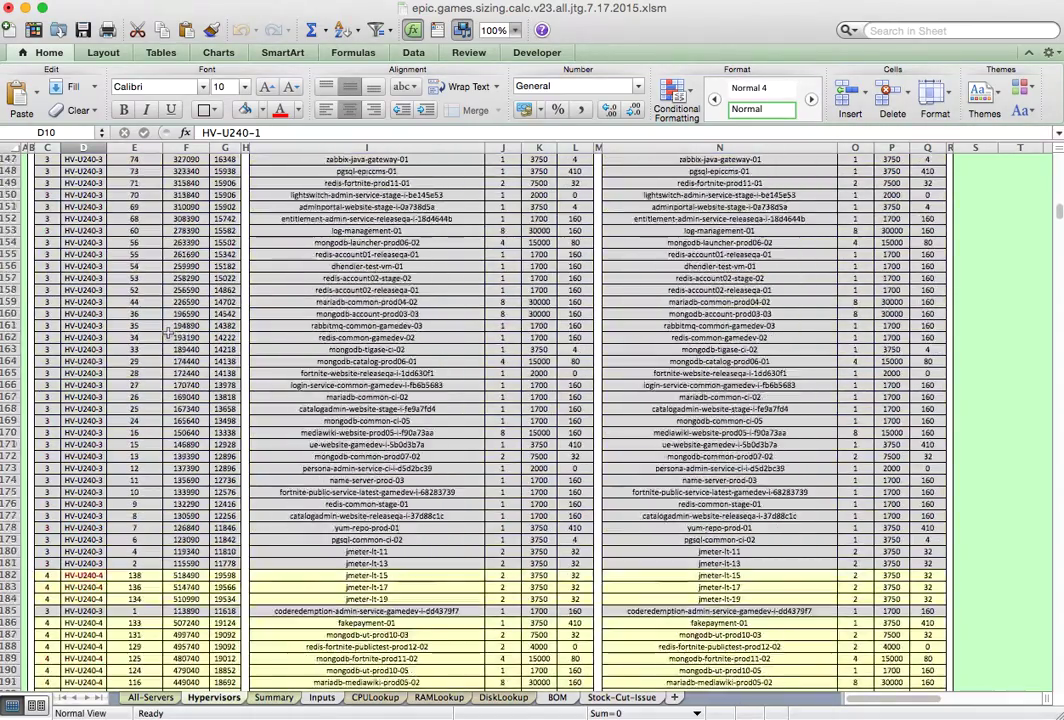
pyautogui.scroll(-4, 168, 334)
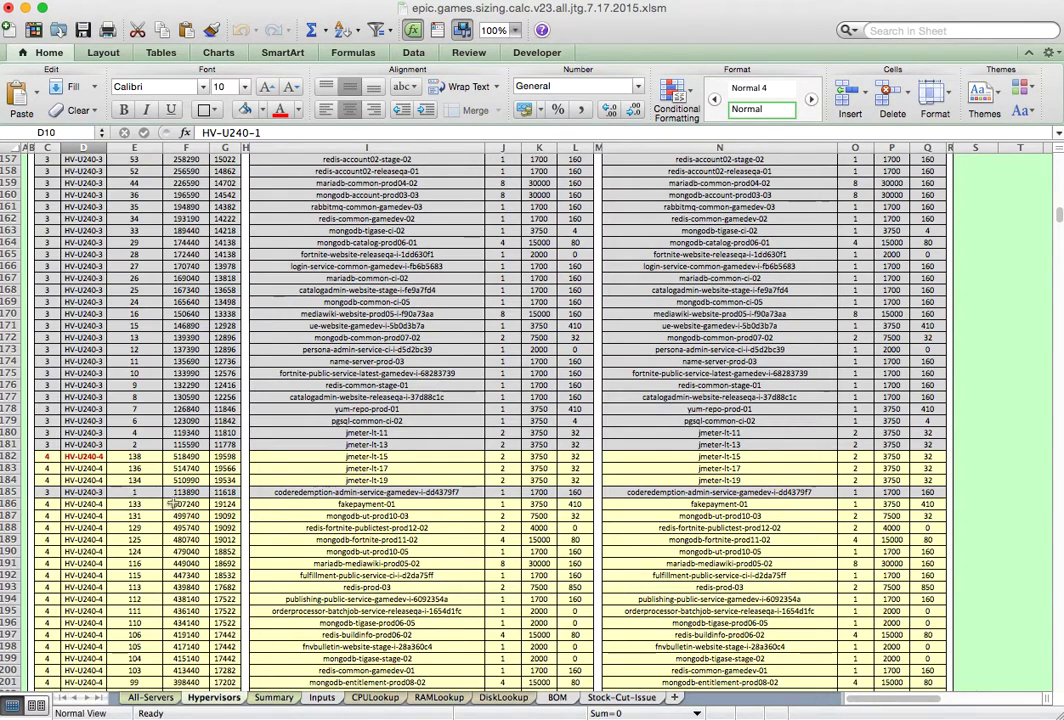
# - Compare the first HV-U240-4 row with the remaining vCPU of the HV-U240-3 row placed among the HV-U240-4 rows
pyautogui.click(96, 456)
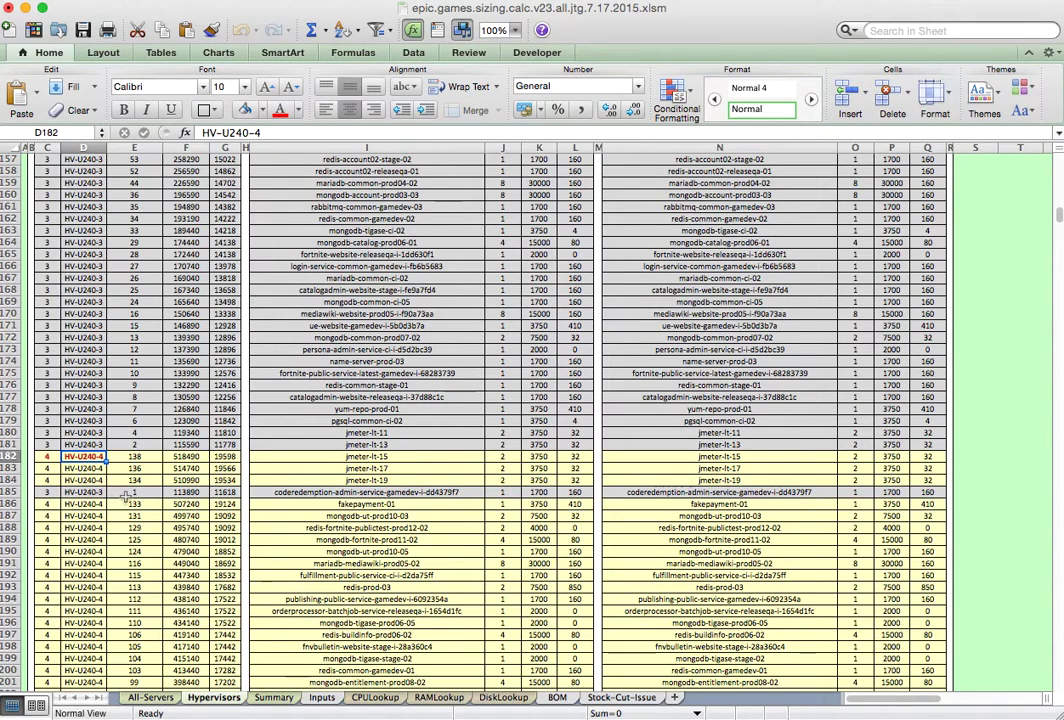
pyautogui.click(130, 492)
pyautogui.scroll(-2, 125, 370)
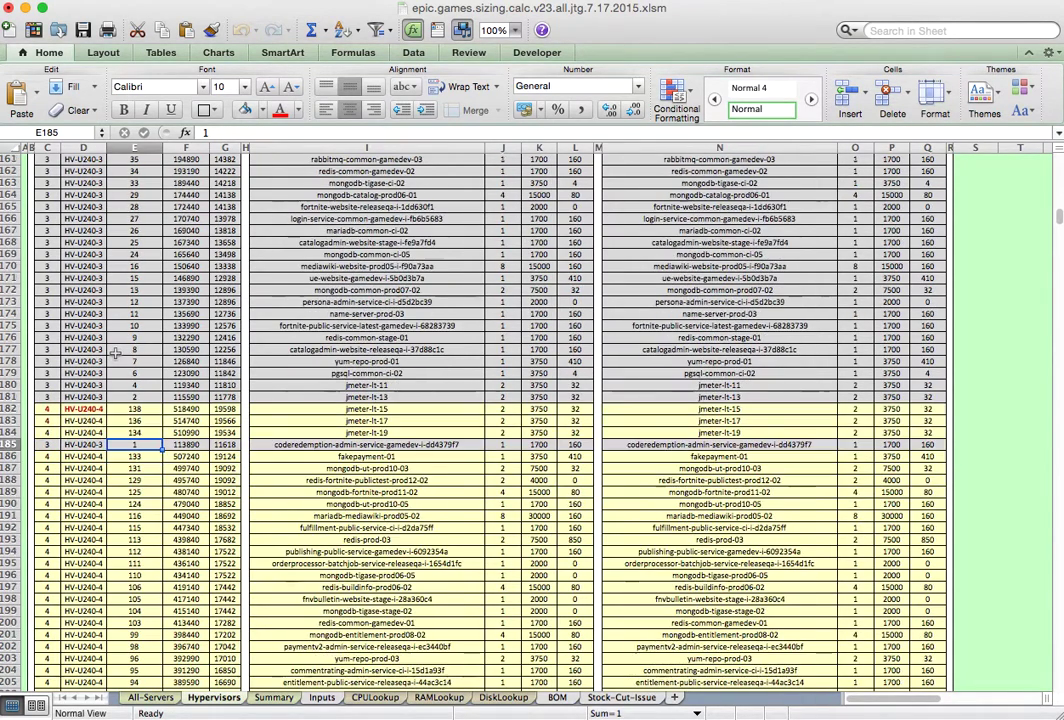
# - Examine how instances are distributed across HV-U240-4, HV-U240-5 and HV-U240-6, including earlier hypervisors' rows placed among the next hypervisor's rows
pyautogui.scroll(-1, 145, 392)
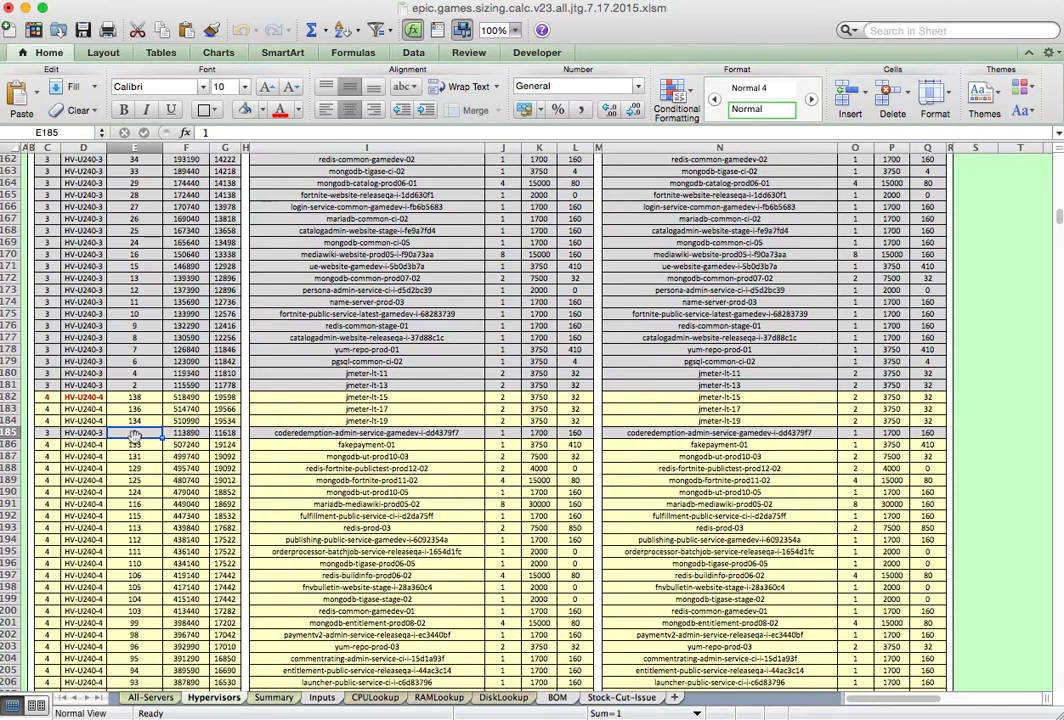
pyautogui.scroll(-2, 130, 425)
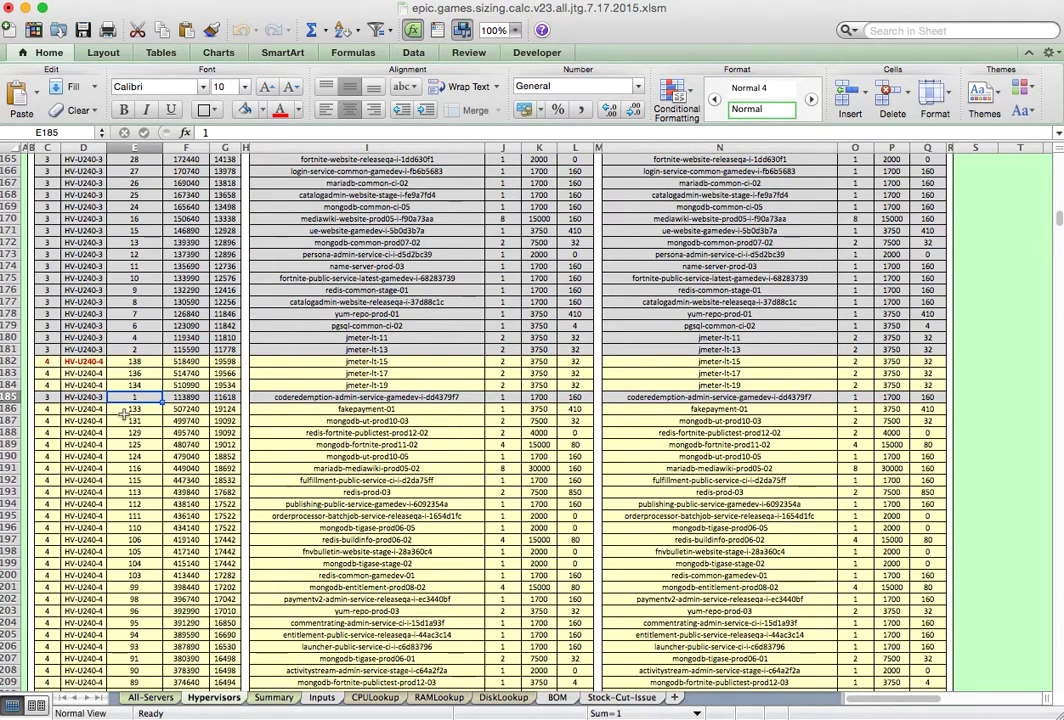
pyautogui.press('Down')
pyautogui.press('Right')
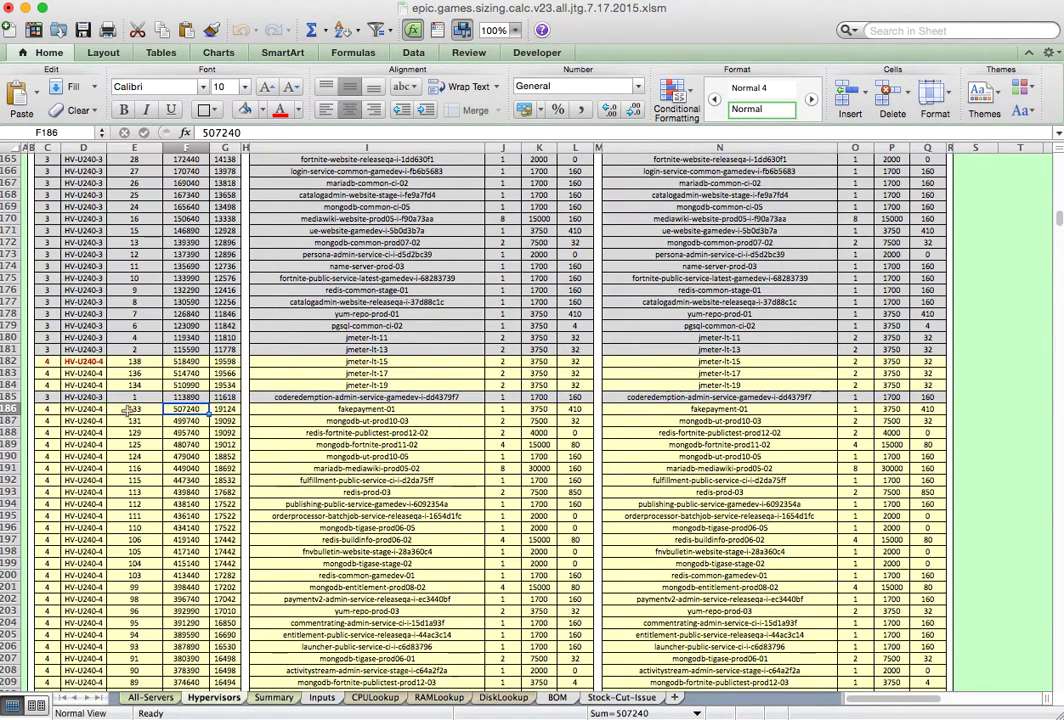
pyautogui.scroll(-10, 126, 410)
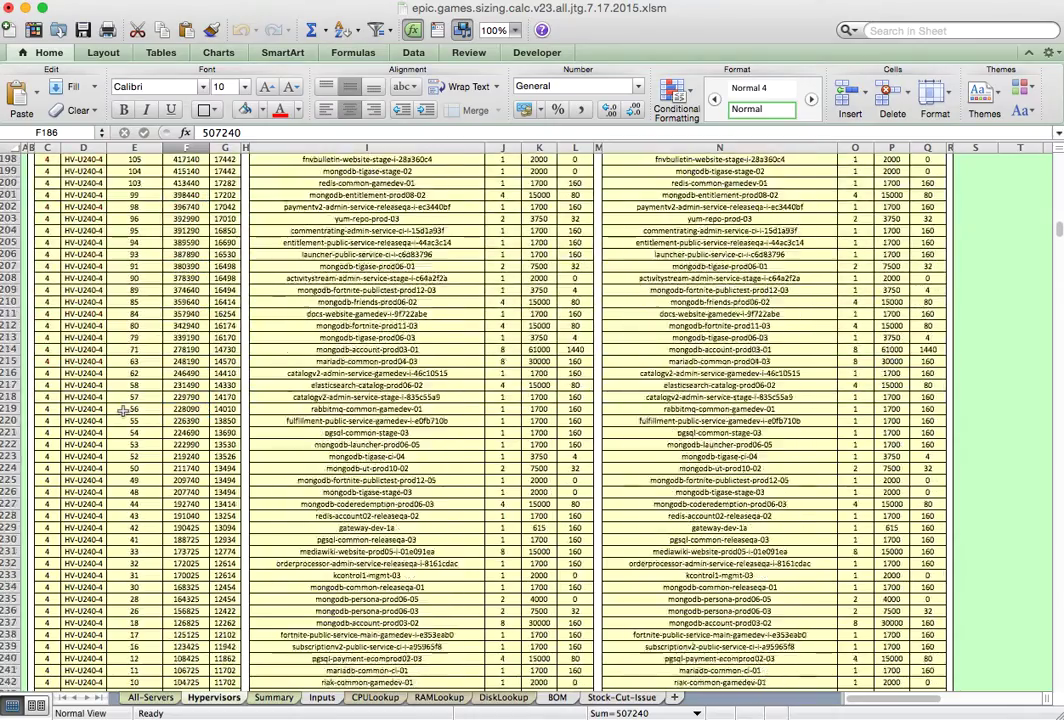
pyautogui.scroll(-15, 124, 410)
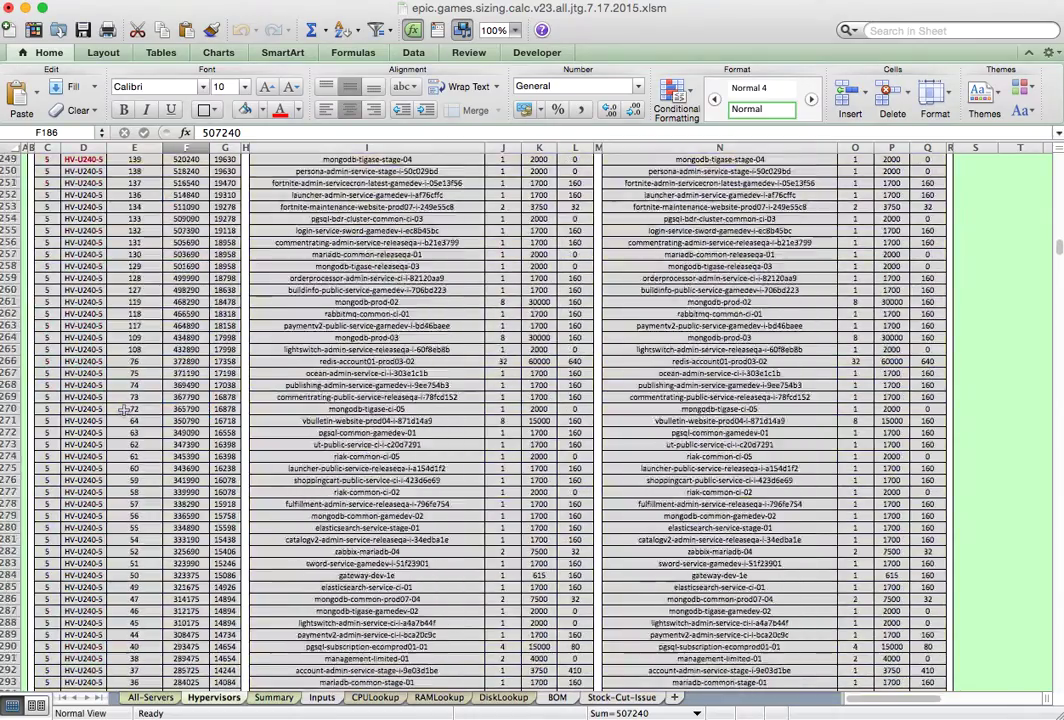
pyautogui.scroll(-11, 124, 410)
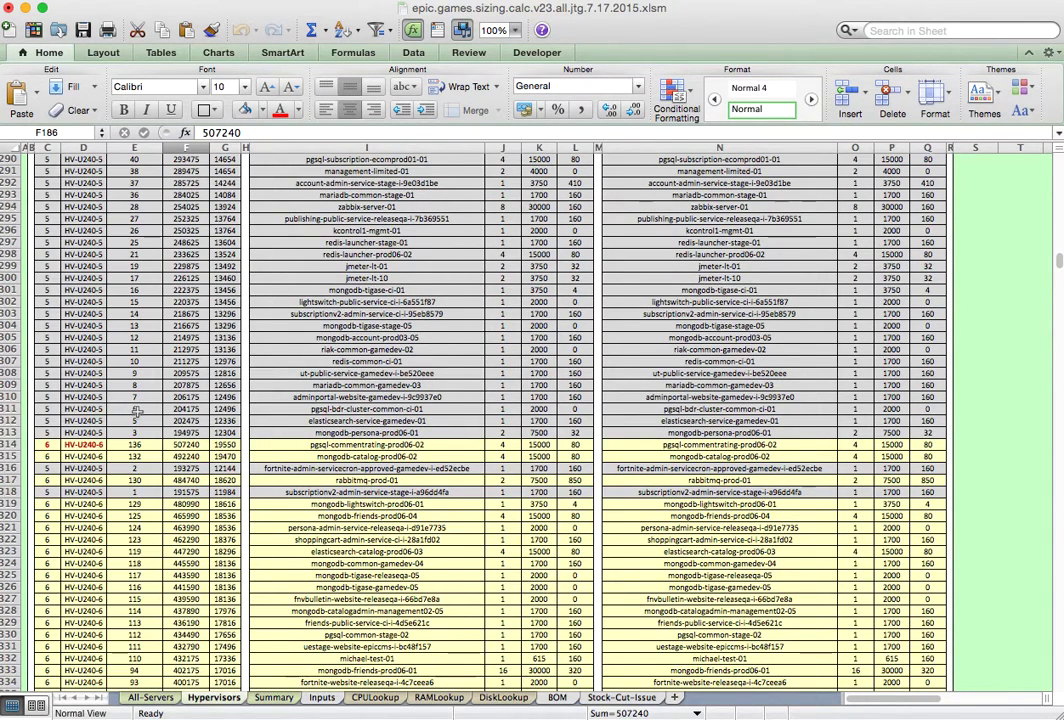
pyautogui.scroll(-3, 137, 412)
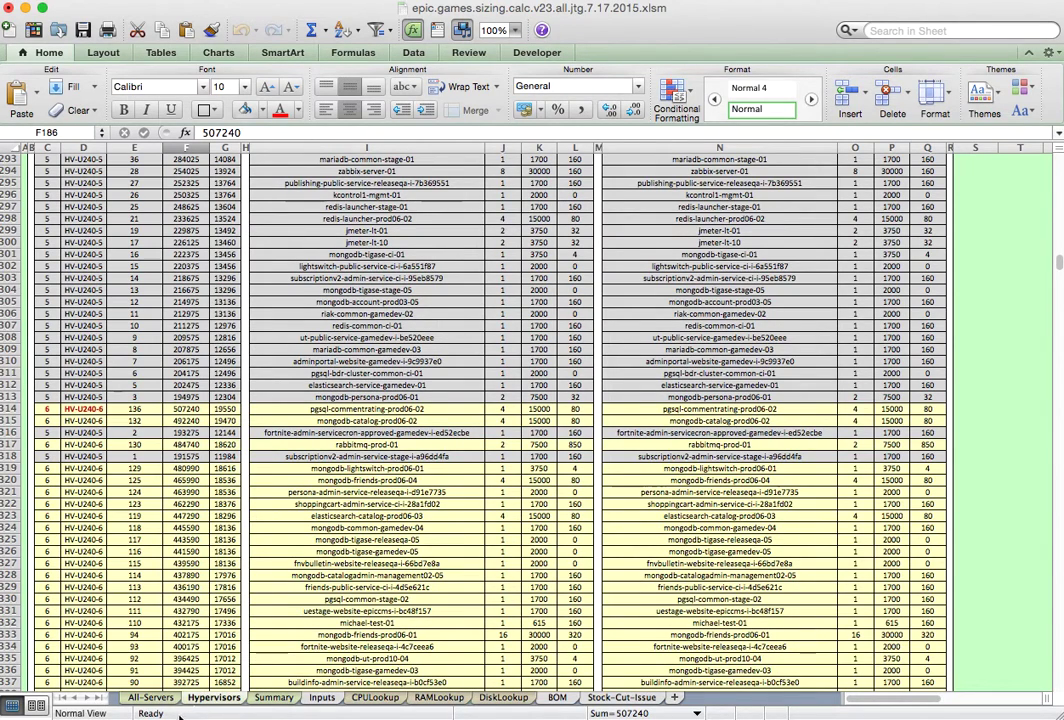
# - Switch to Outlook, open the epic.games.sizing.calc.v23.all.jtg.7.17.2015.pdf attachment from the sizing results e-mail, and set its zoom to 100%
pyautogui.click(152, 697)
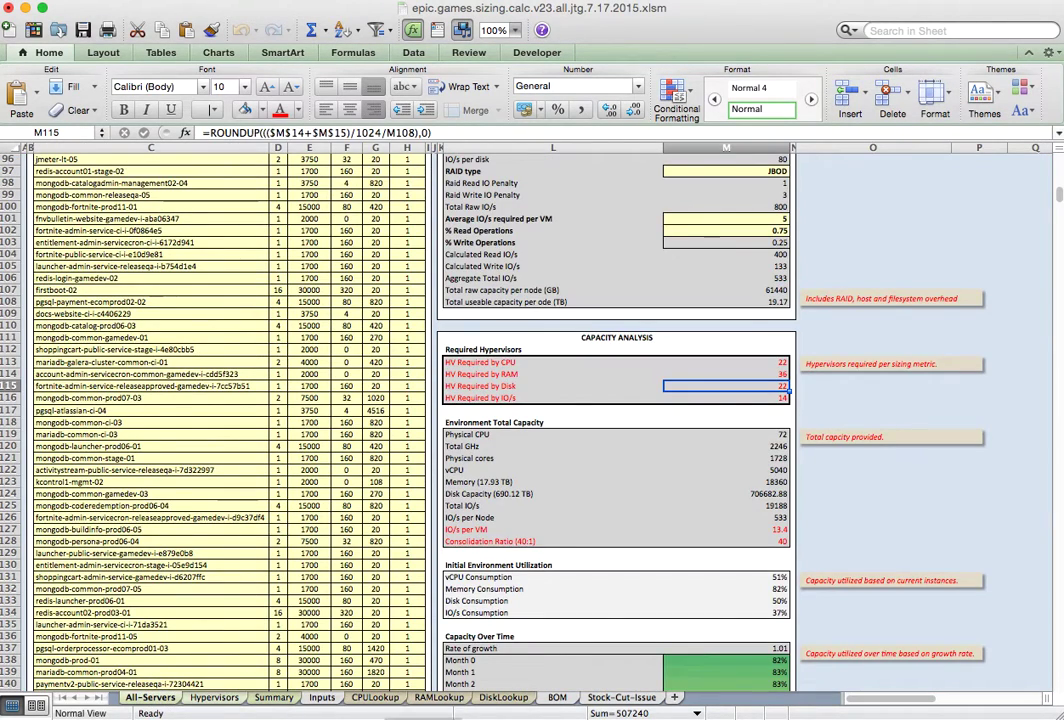
pyautogui.press('super+Tab')
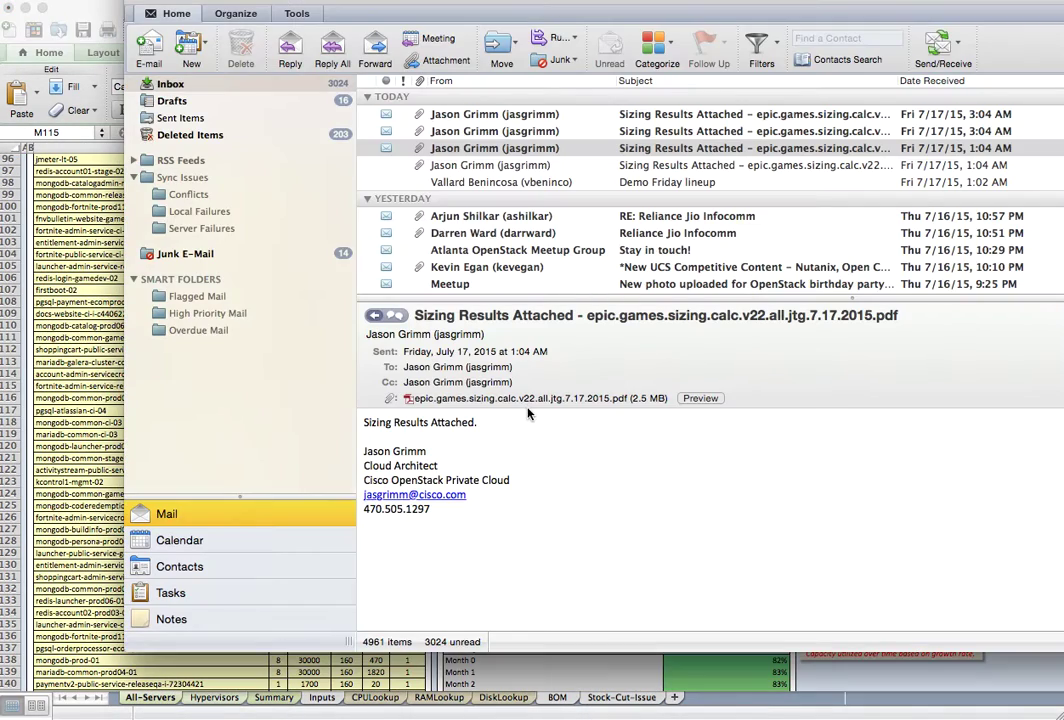
pyautogui.doubleClick(510, 114)
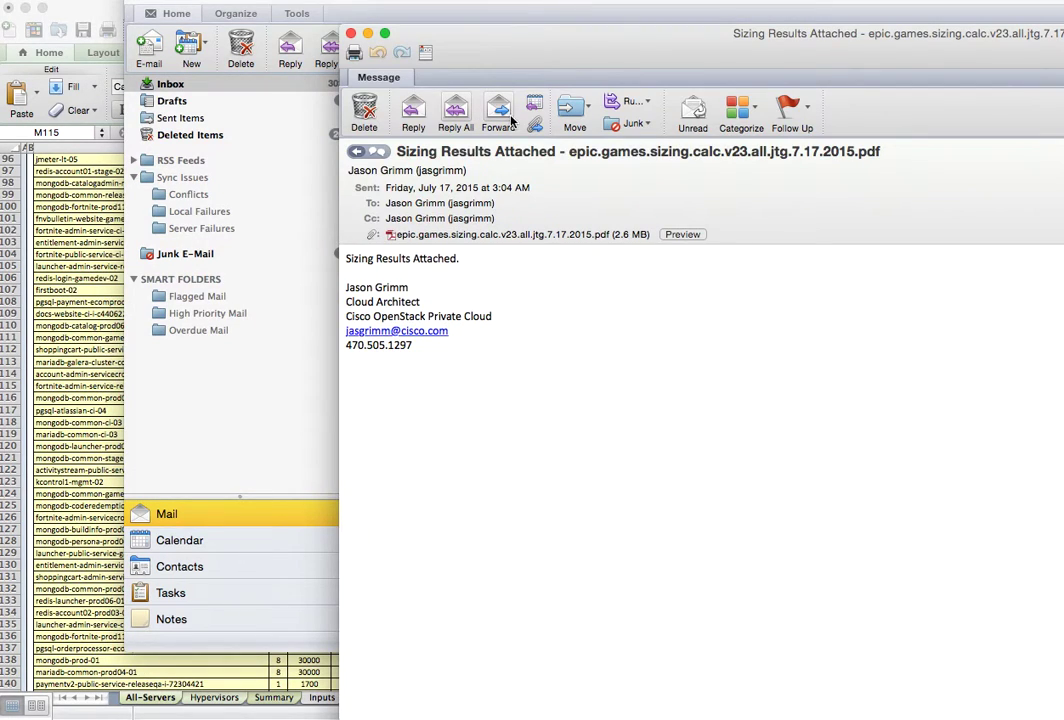
pyautogui.doubleClick(534, 234)
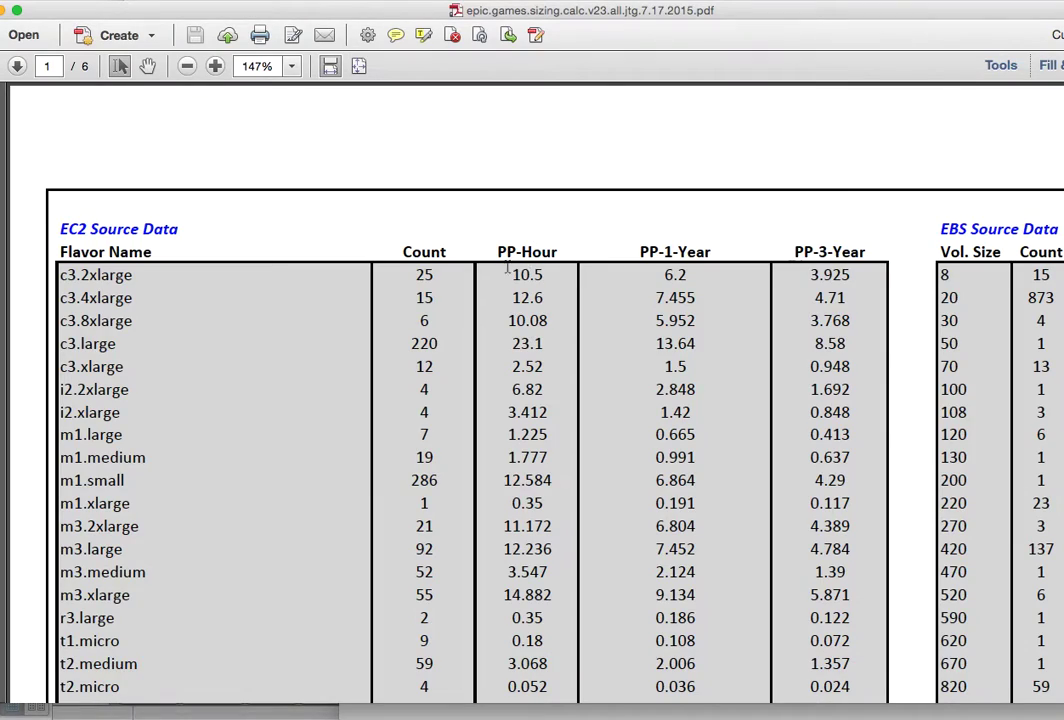
pyautogui.click(186, 66)
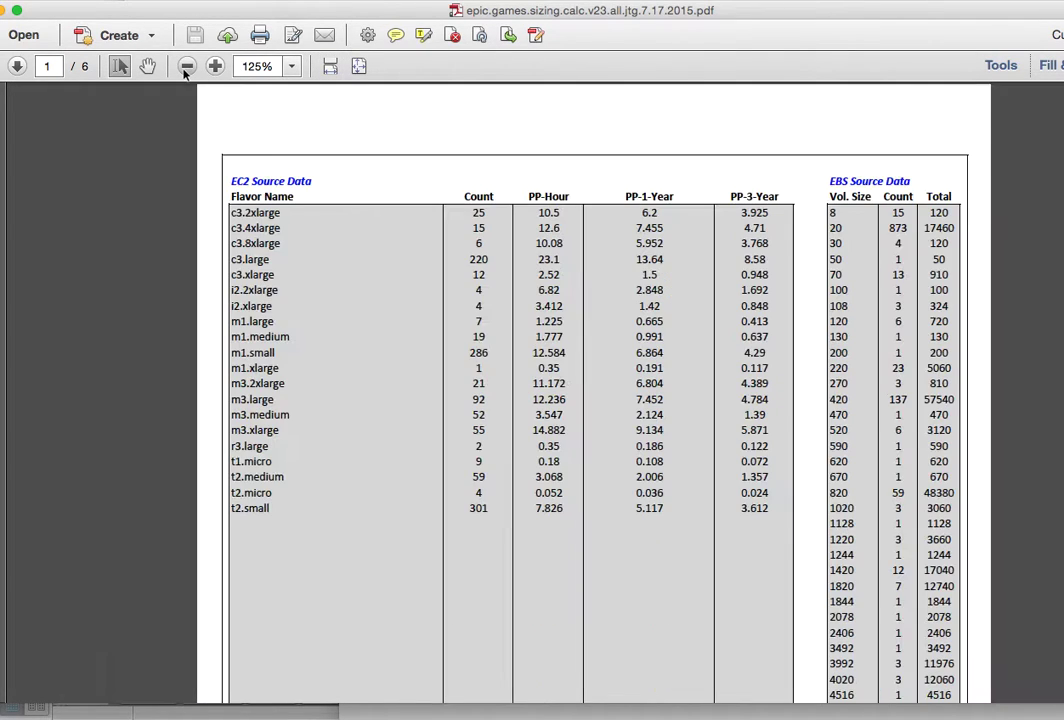
pyautogui.click(186, 66)
# - Review the sizing results PDF from the EC2 source data through capacity results and solution costs to the spend comparison chart
pyautogui.scroll(-10, 370, 272)
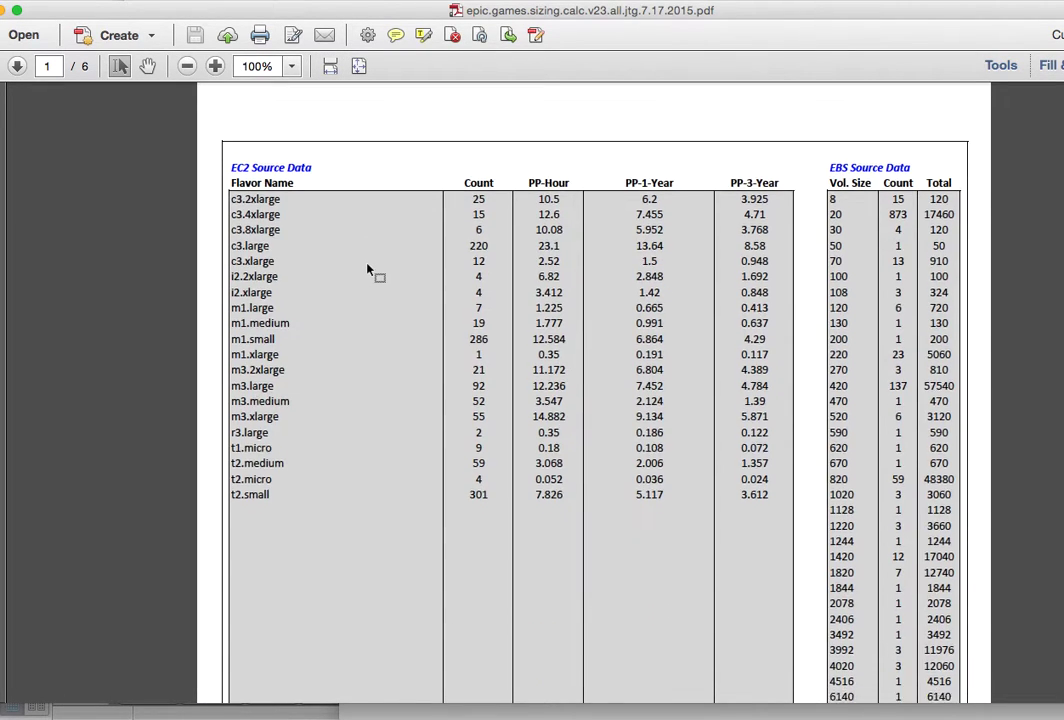
pyautogui.scroll(-15, 370, 272)
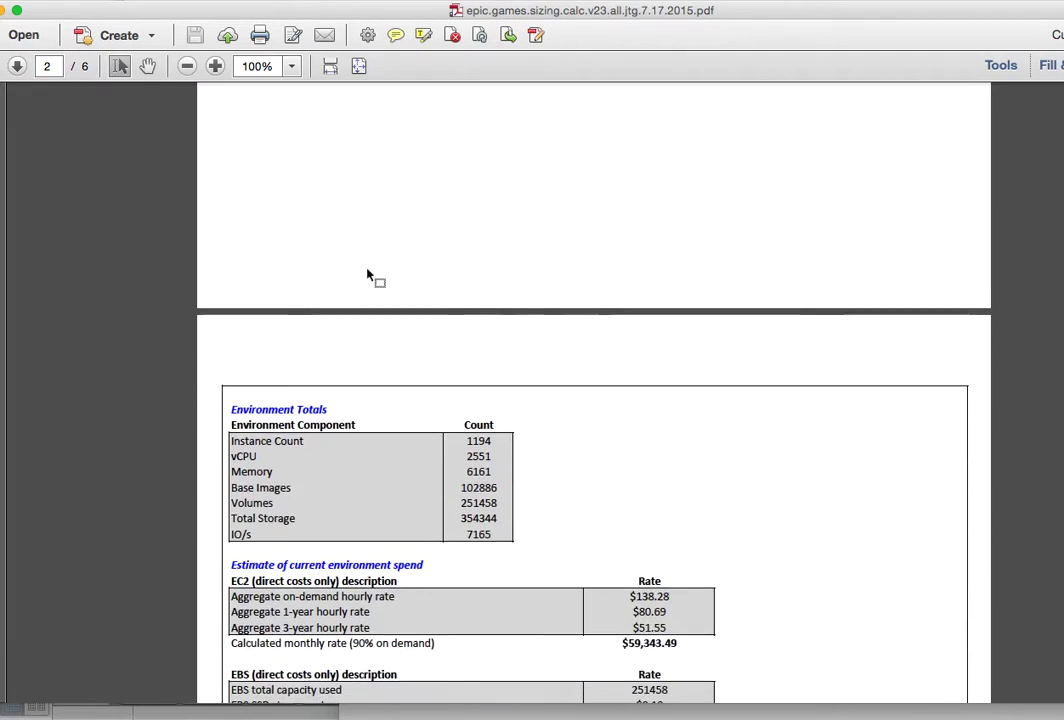
pyautogui.scroll(-20, 370, 273)
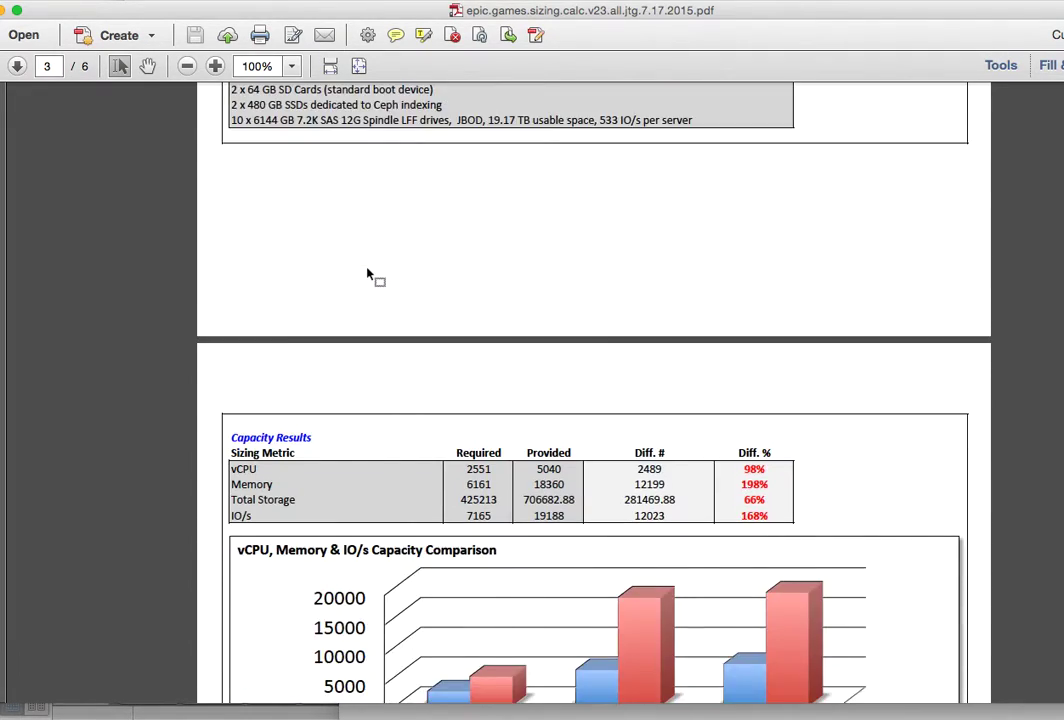
pyautogui.scroll(-20, 369, 274)
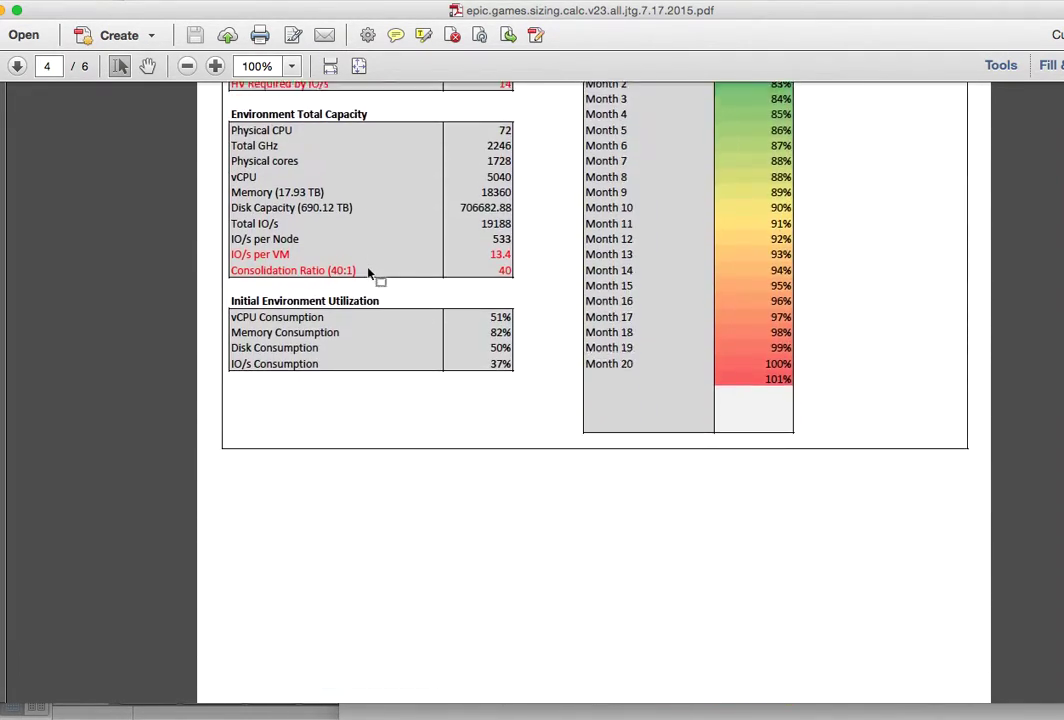
pyautogui.scroll(-20, 371, 271)
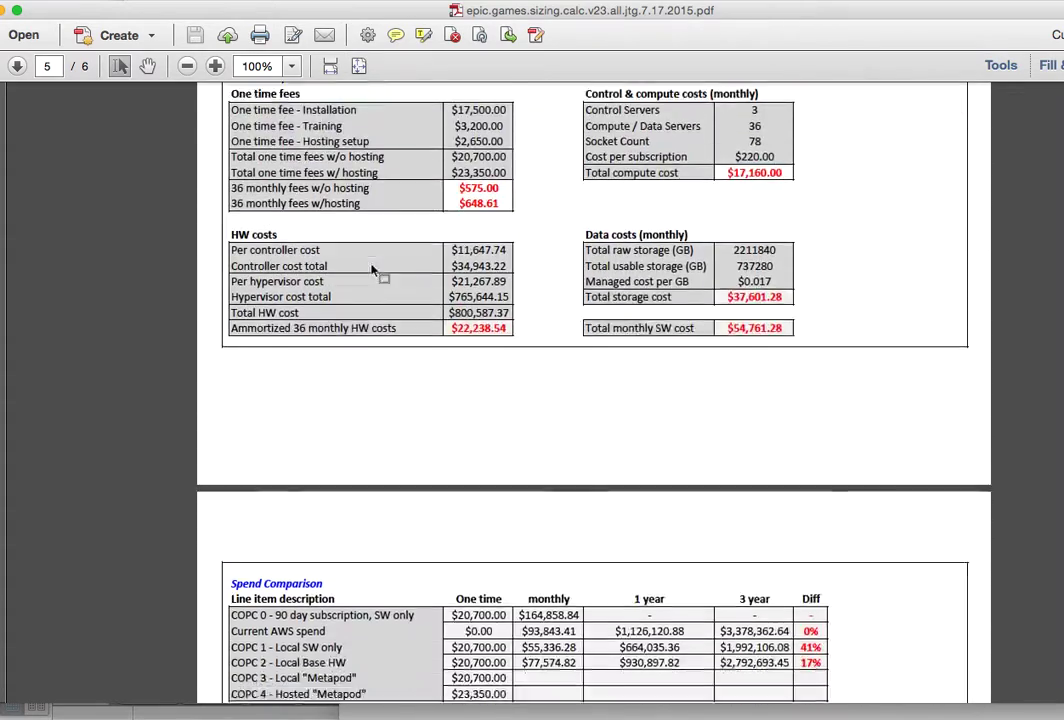
pyautogui.scroll(-10, 372, 270)
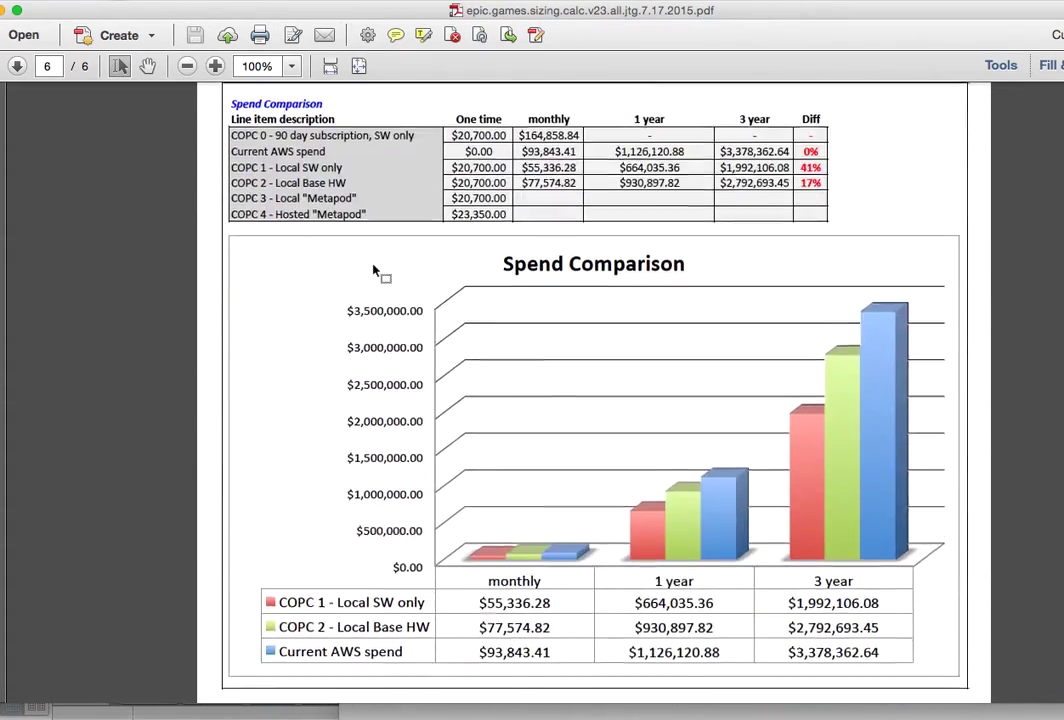
pyautogui.scroll(-3, 398, 320)
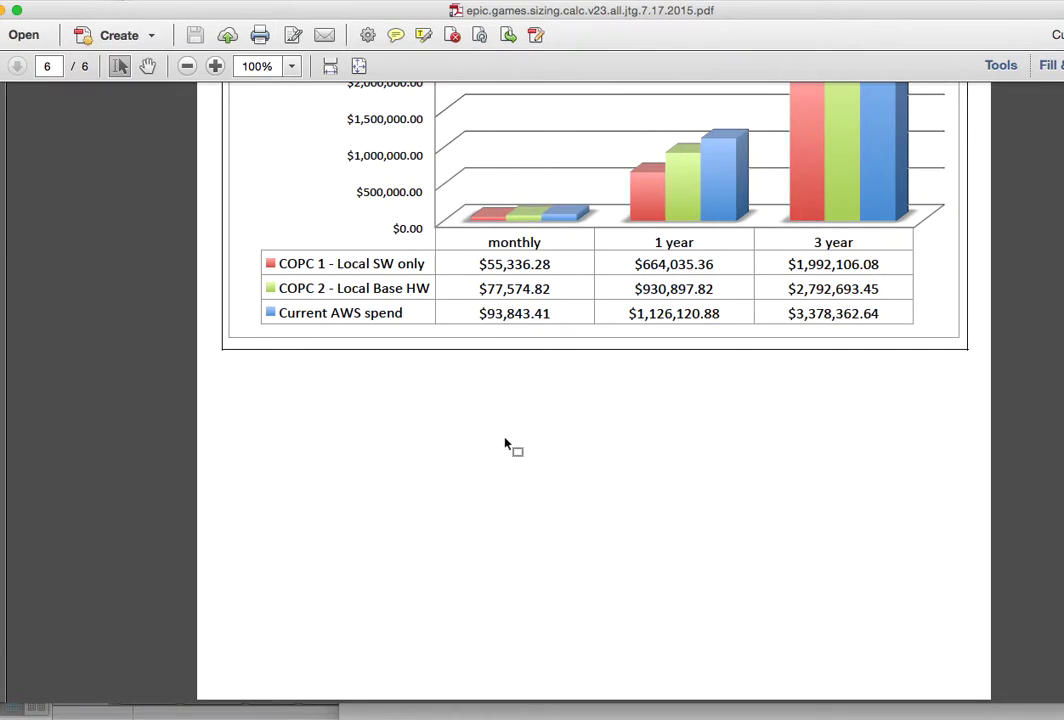
pyautogui.scroll(9, 508, 444)
pyautogui.scroll(12, 510, 443)
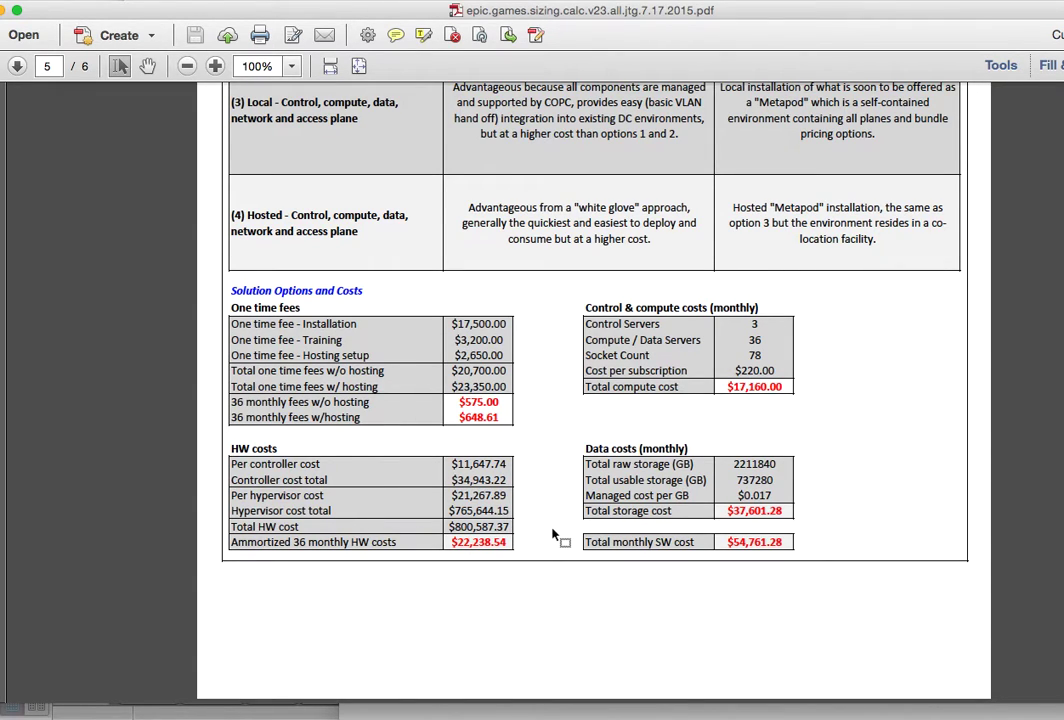
pyautogui.press('super+Tab')
pyautogui.press('super+Tab')
pyautogui.press('super+Tab')
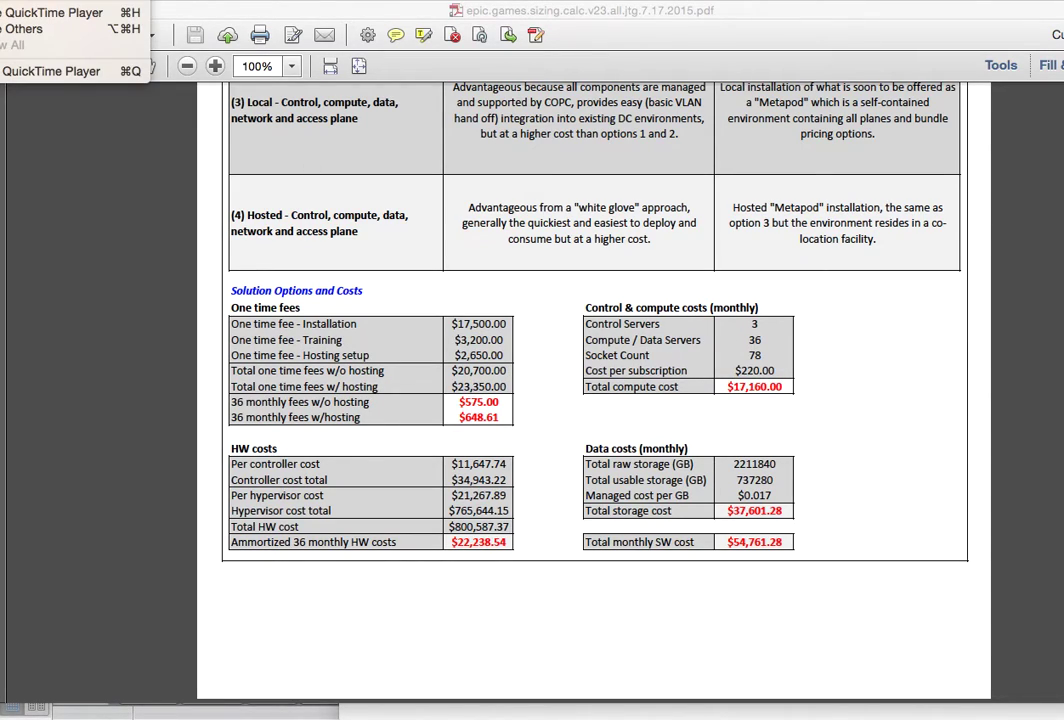
pyautogui.press('Right')
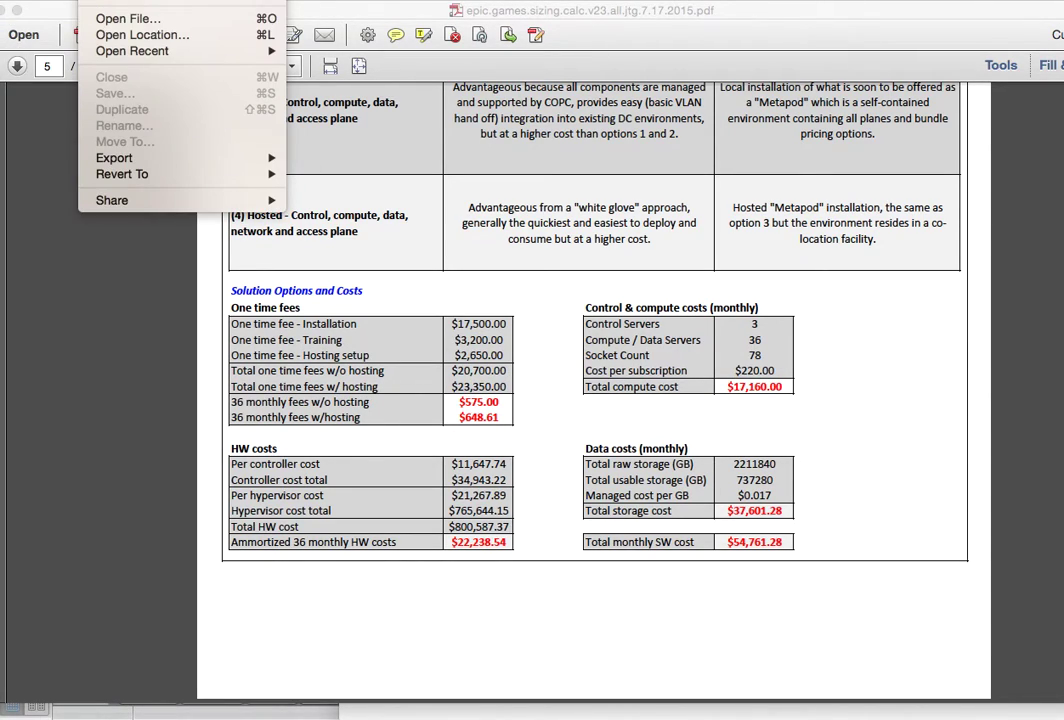
pyautogui.press('Right')
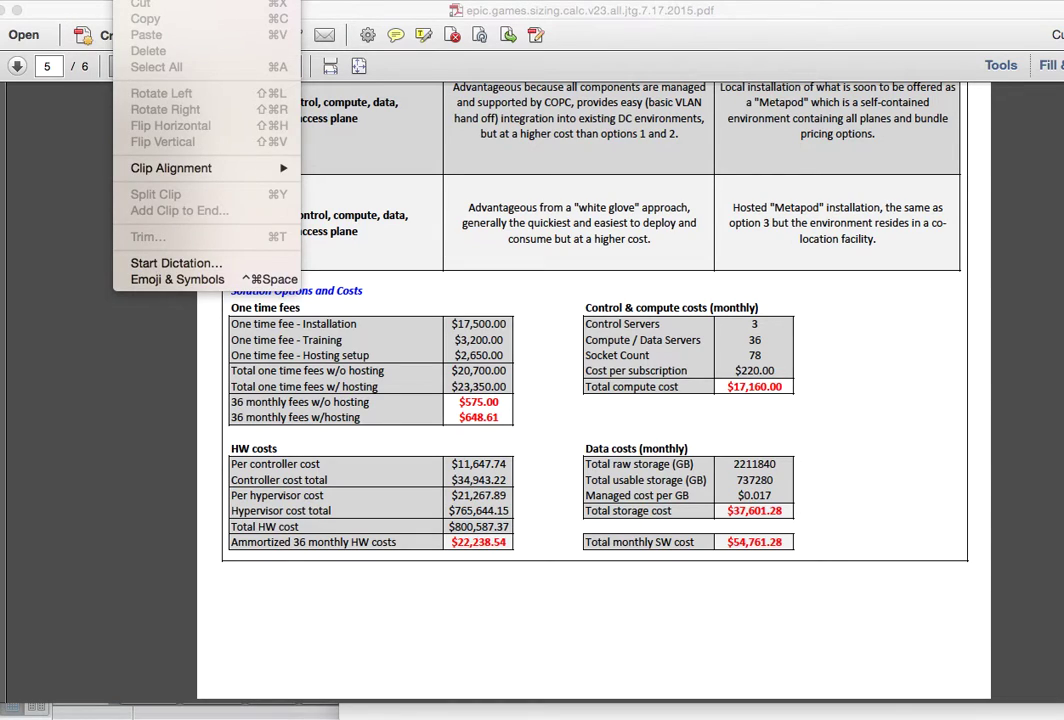
pyautogui.press('Right')
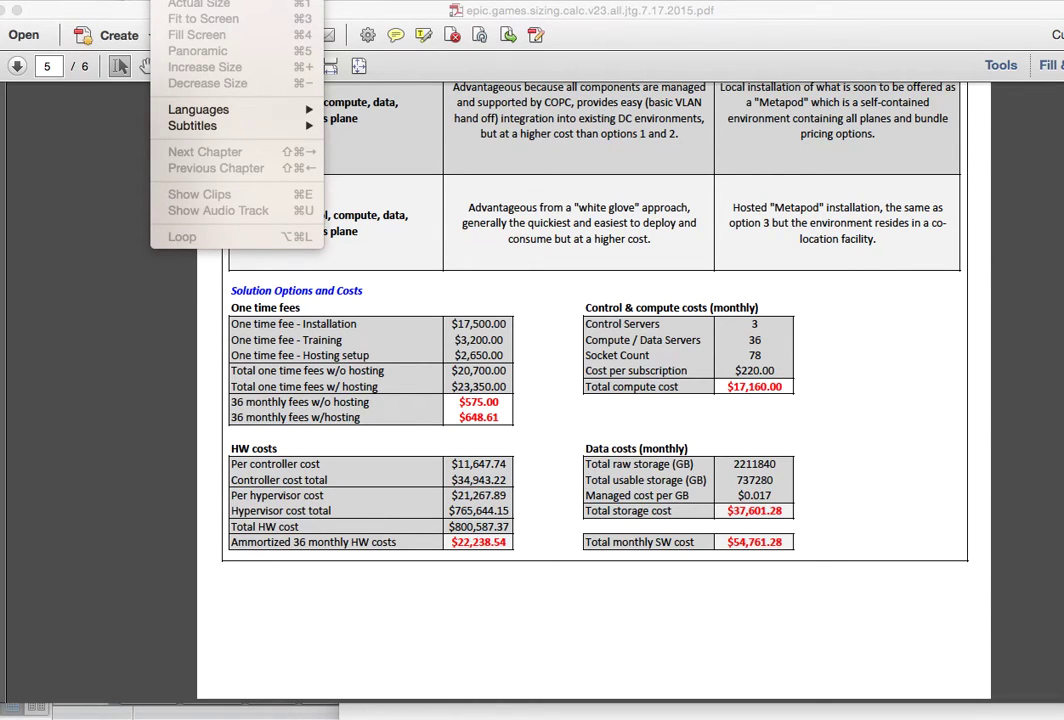
pyautogui.click(678, 24)
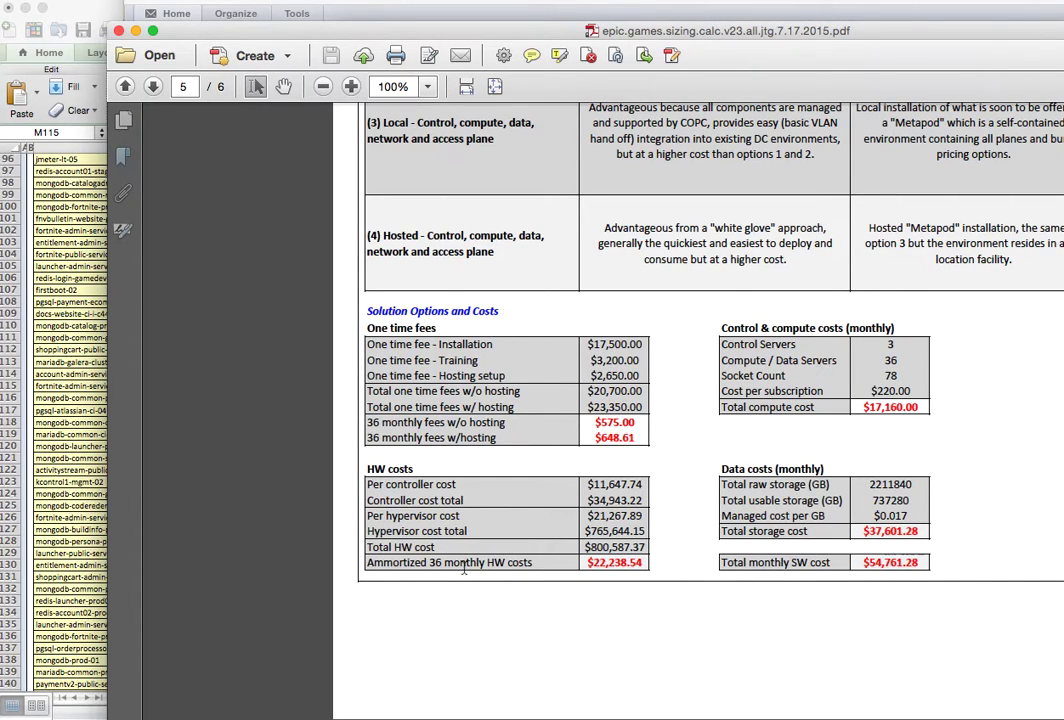
pyautogui.press('super+Tab')
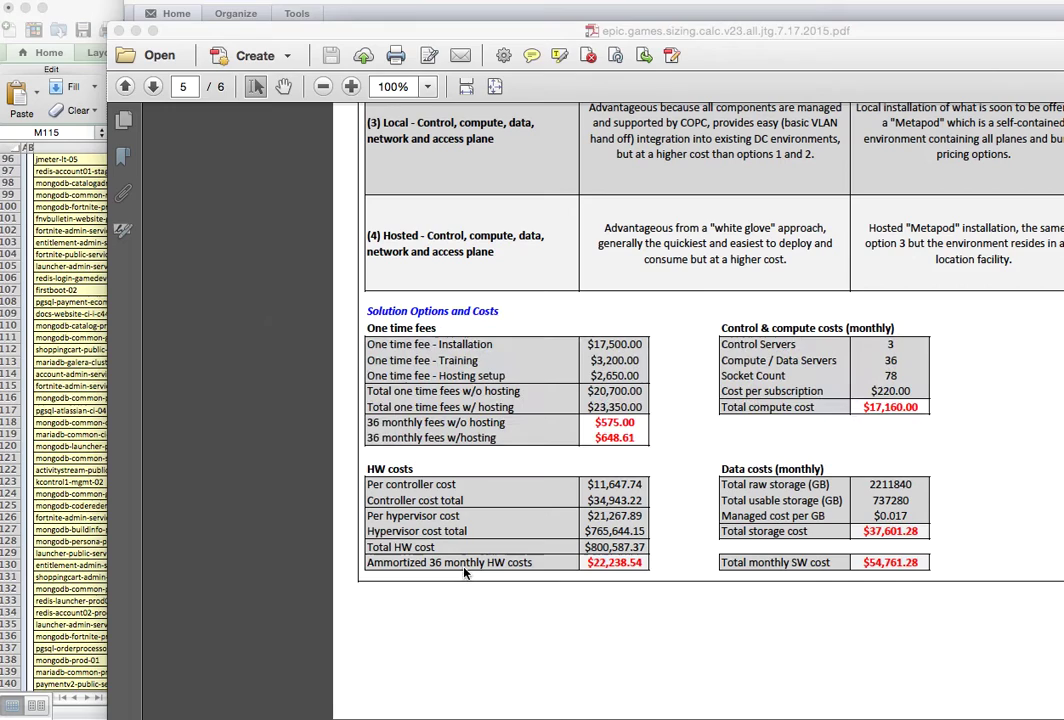